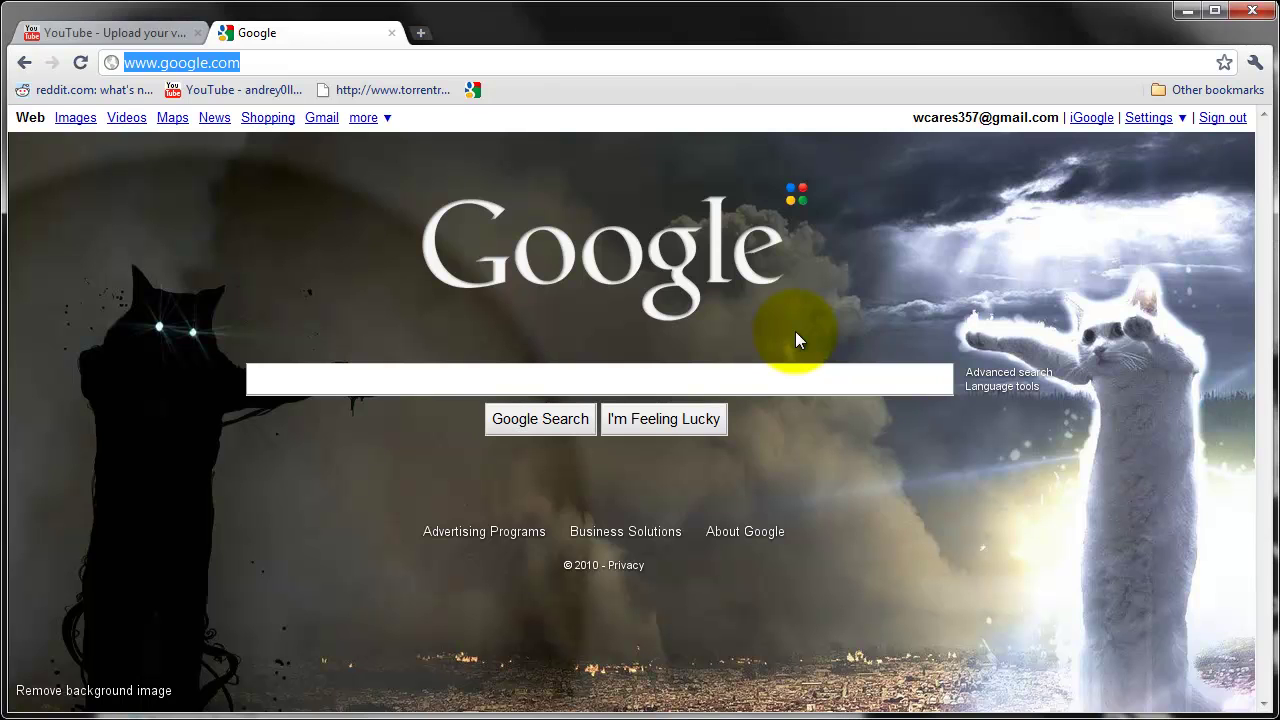
Open the website freddy1990.com in the browser.
click(351, 63)
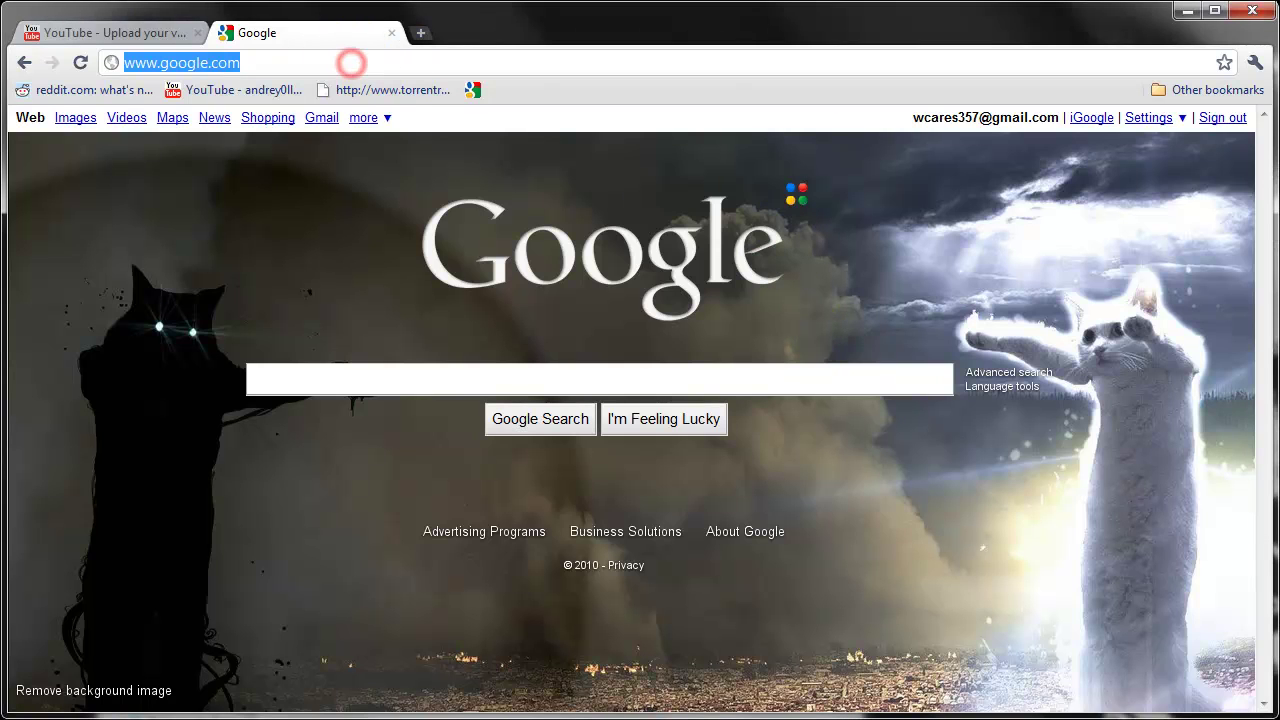
click(340, 63)
click(343, 62)
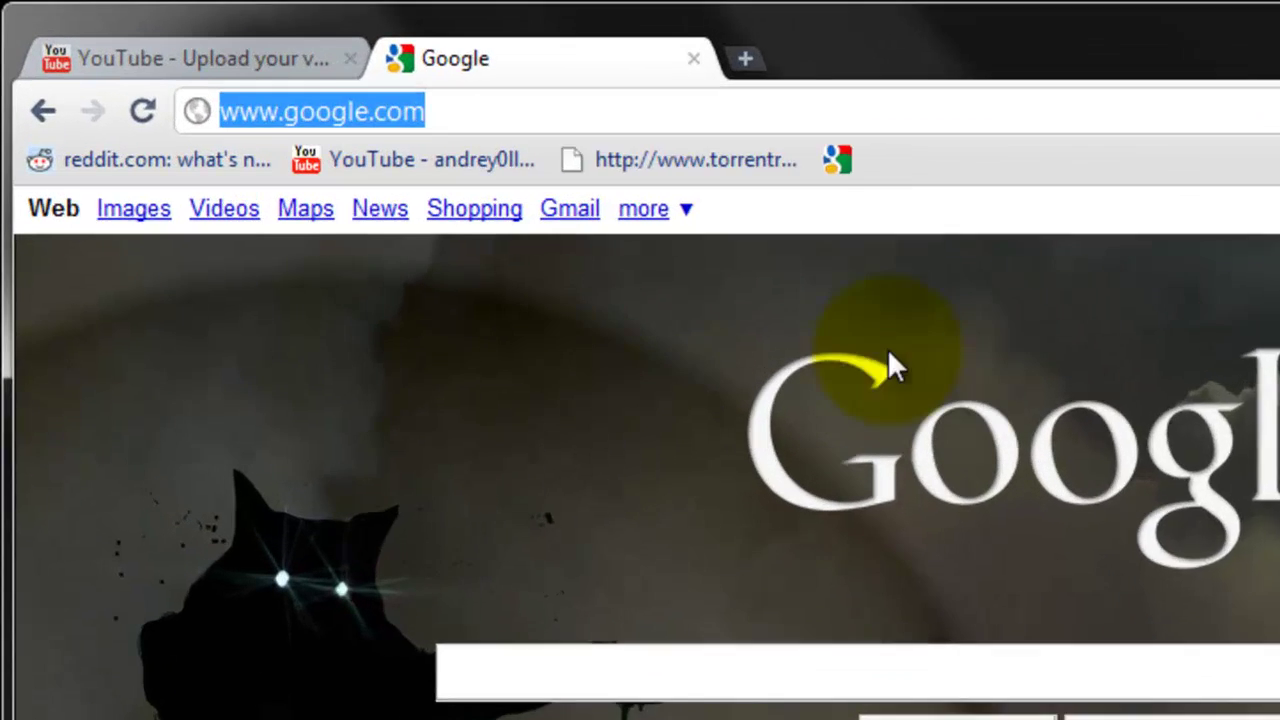
click(315, 70)
click(315, 70)
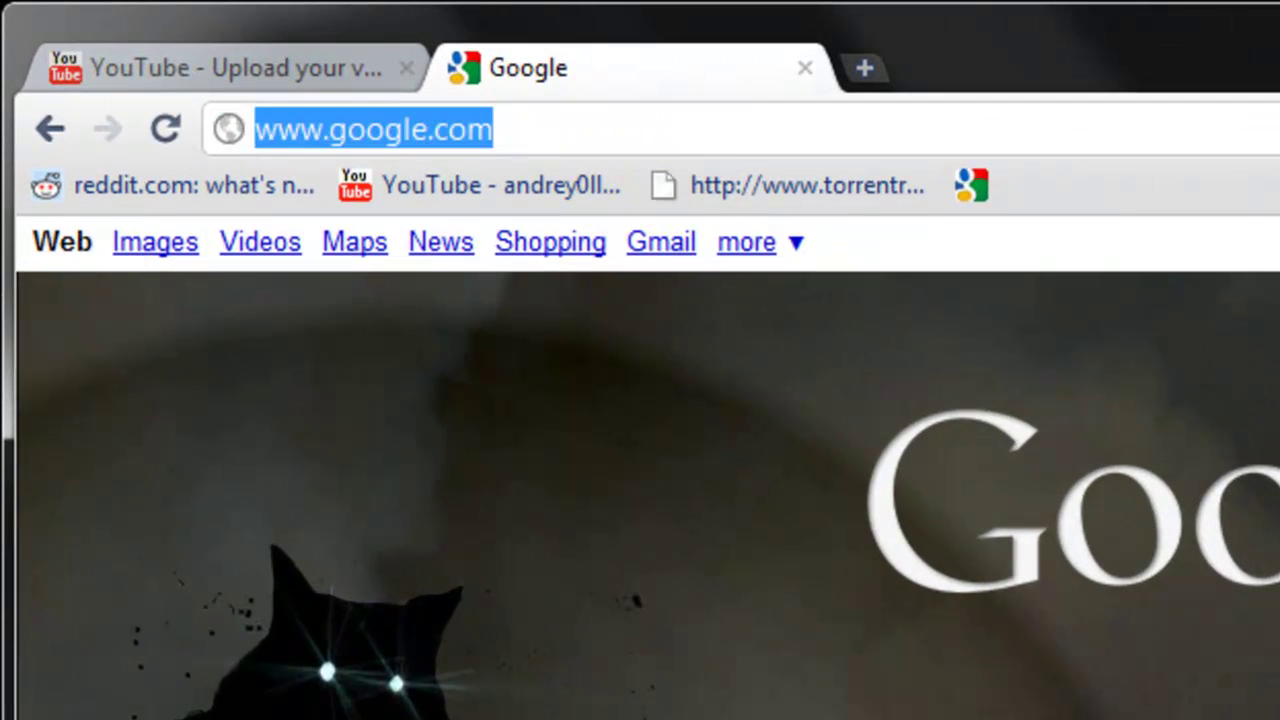
text(freddy1990)
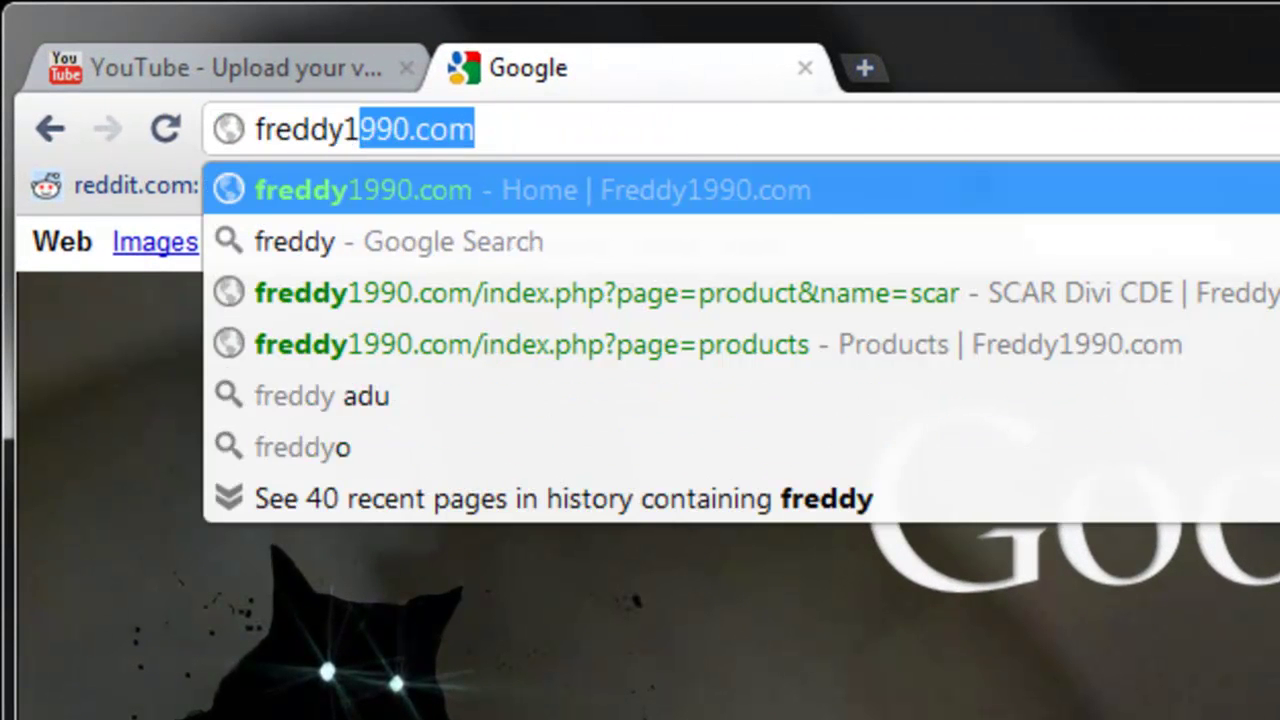
text(.com)
key(Return)
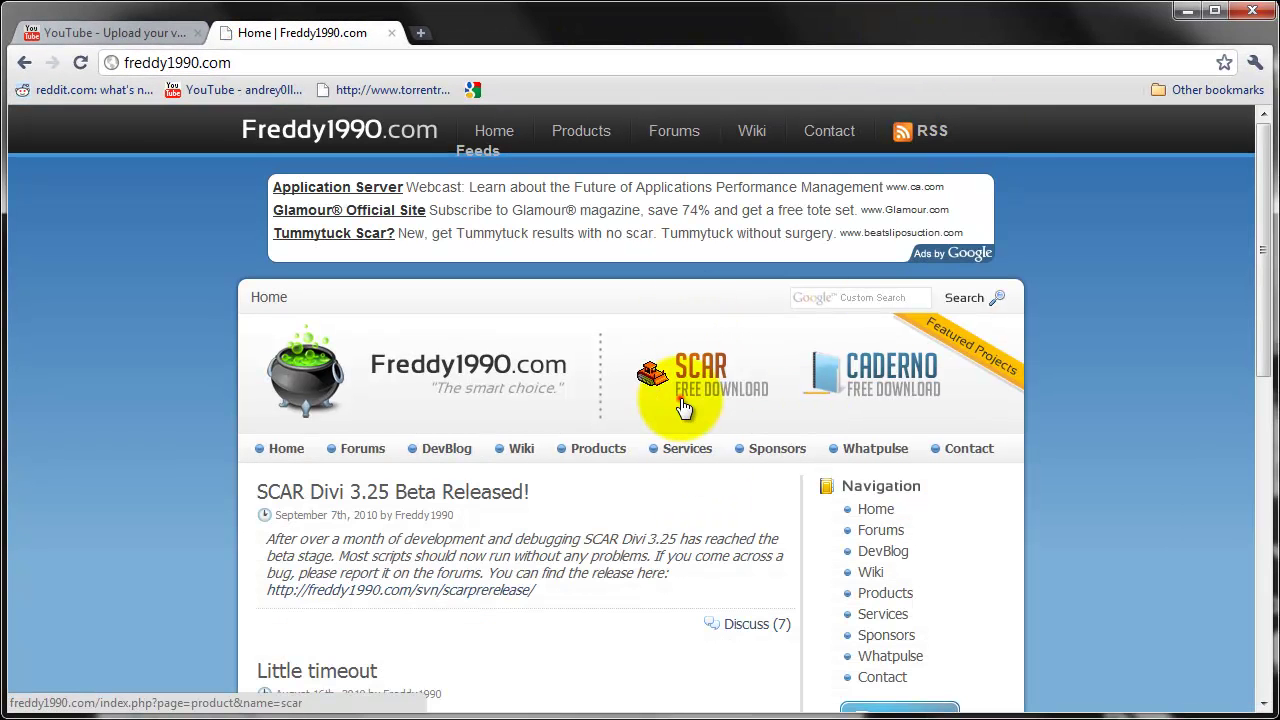
Go to the SCAR product page and download its Normal Edition.
click(683, 407)
scroll(644, 391, down, 7)
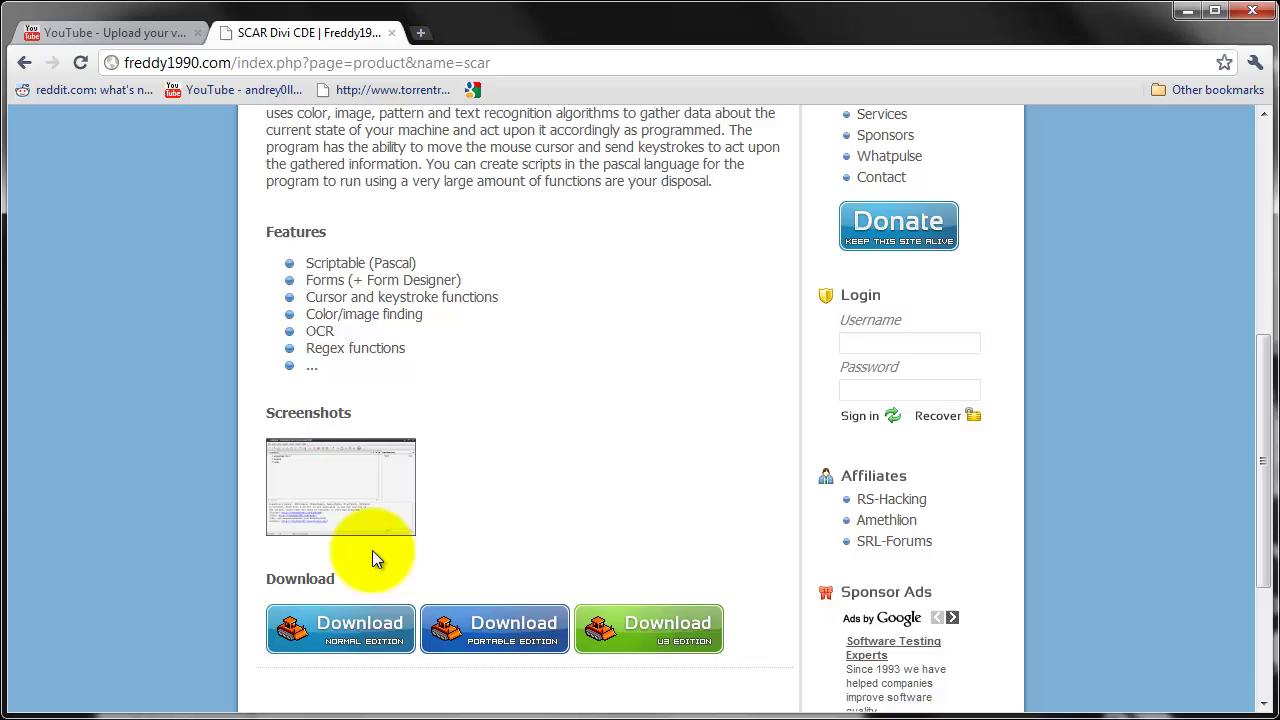
scroll(503, 523, up, 3)
scroll(380, 543, down, 1)
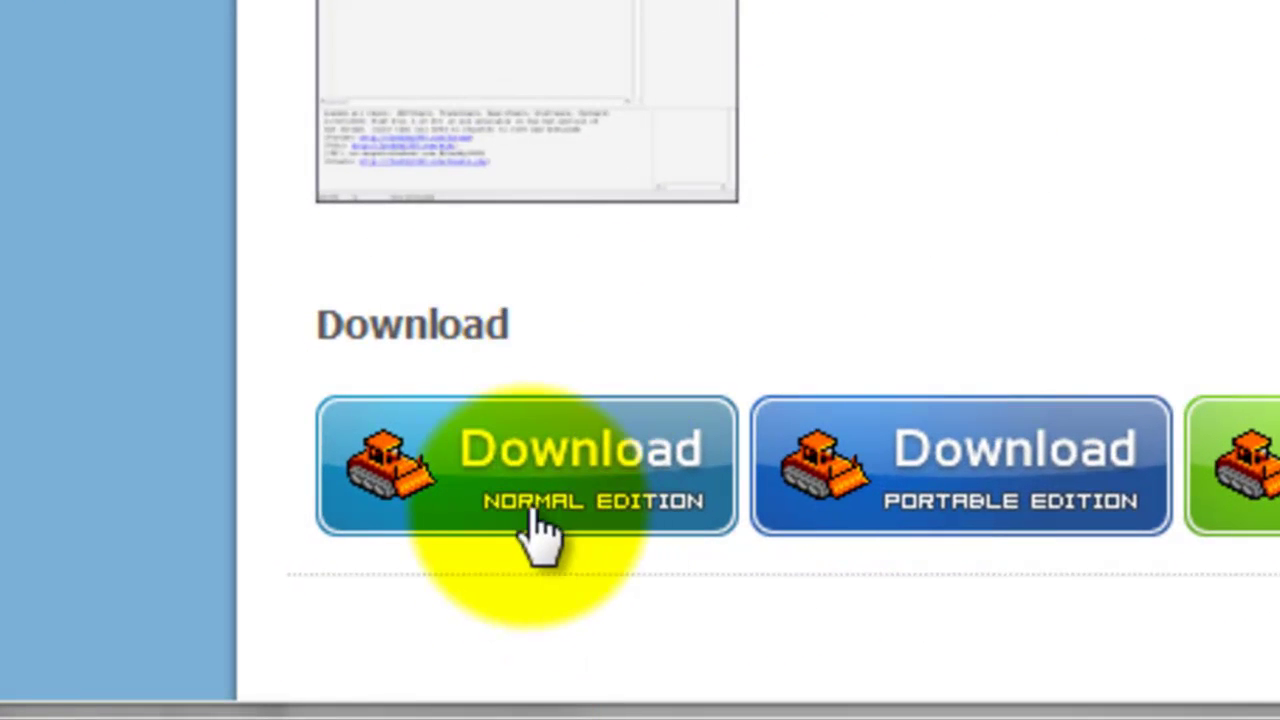
click(488, 505)
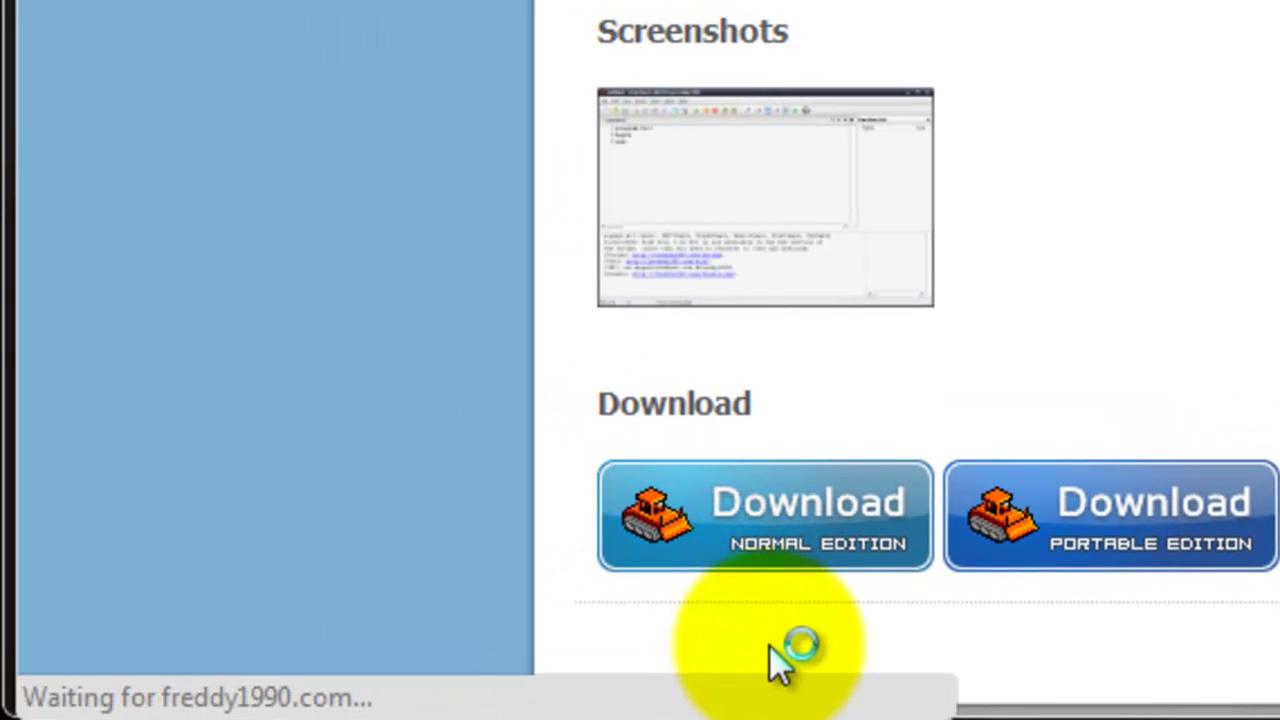
click(805, 660)
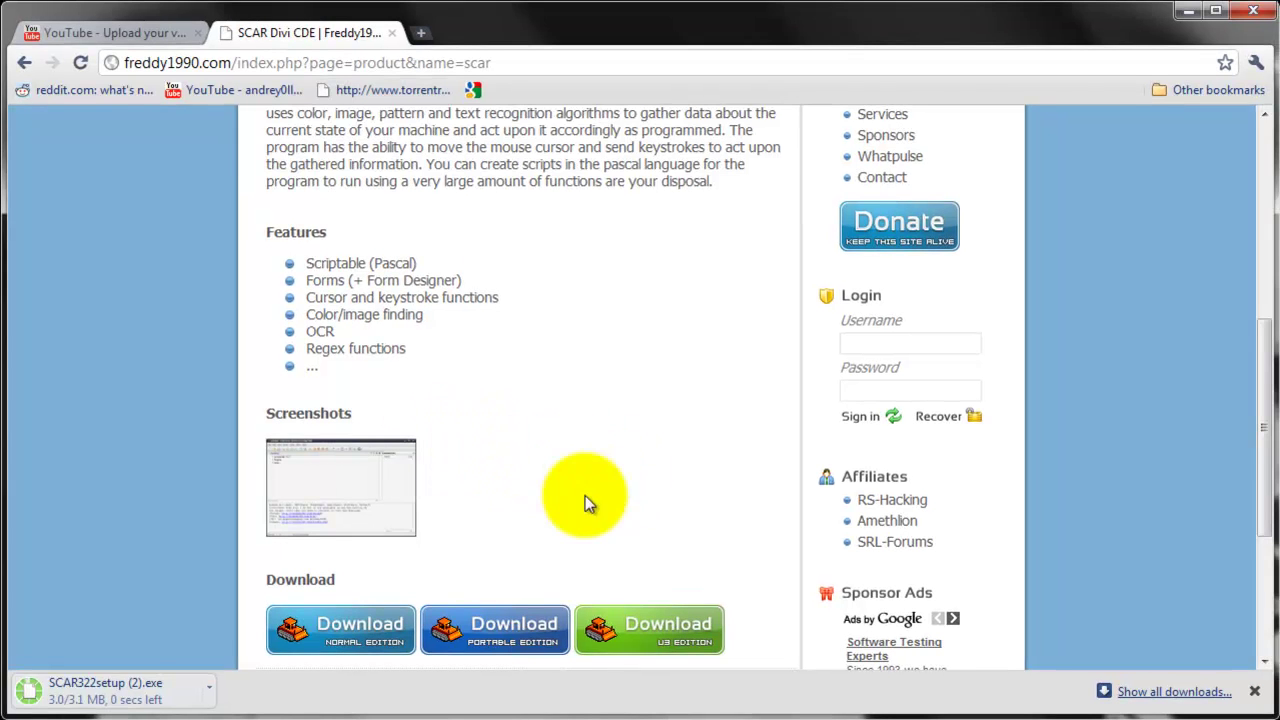
Run the downloaded SCAR322setup installer and accept its license agreement.
click(128, 684)
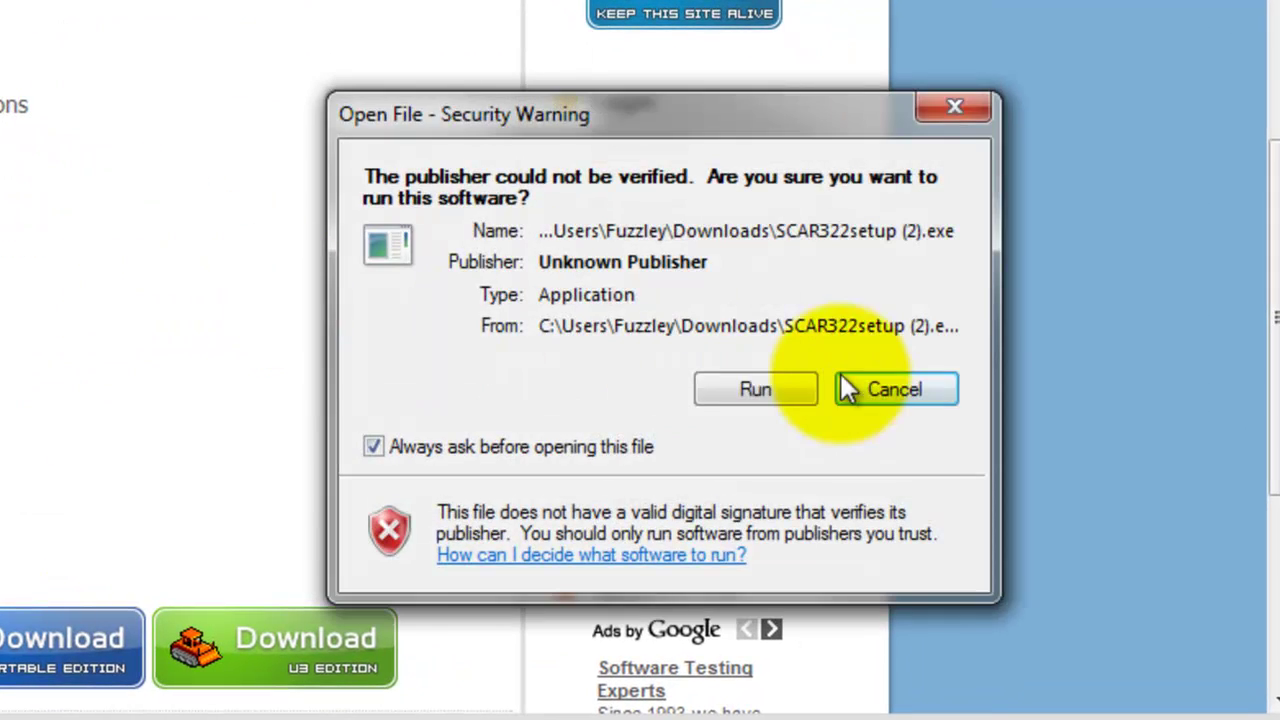
click(765, 391)
click(823, 638)
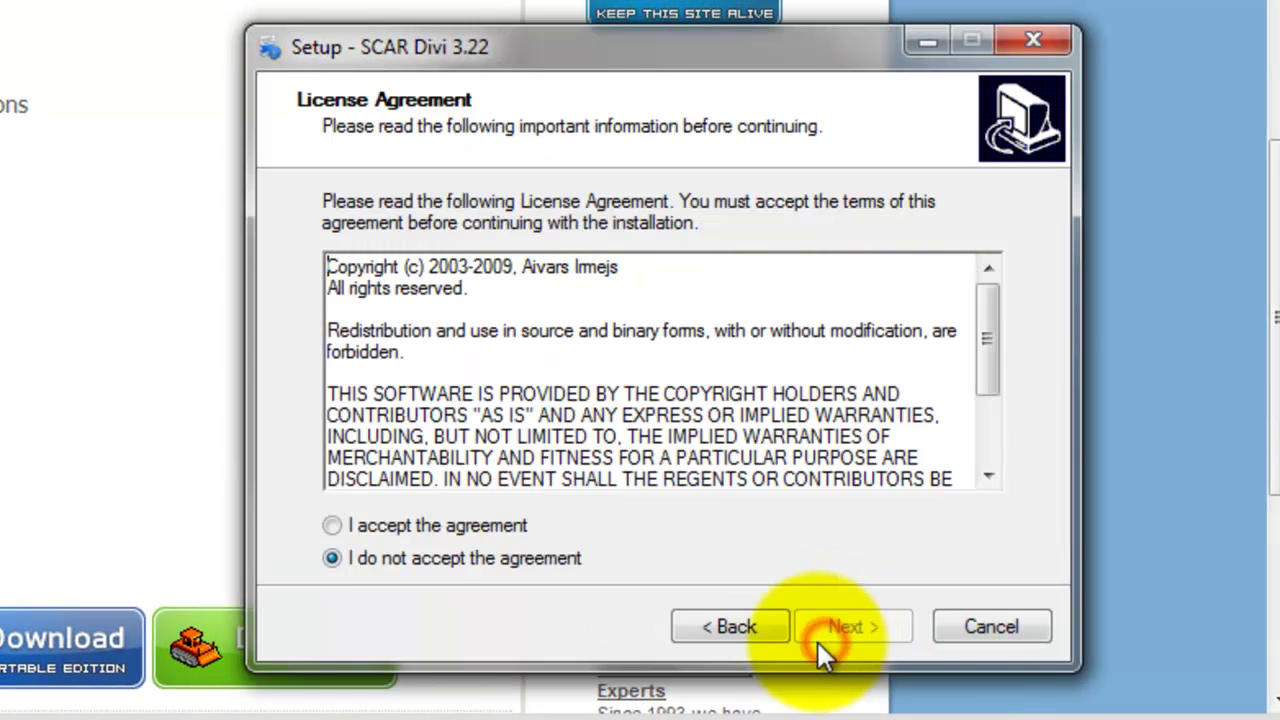
click(505, 531)
click(888, 620)
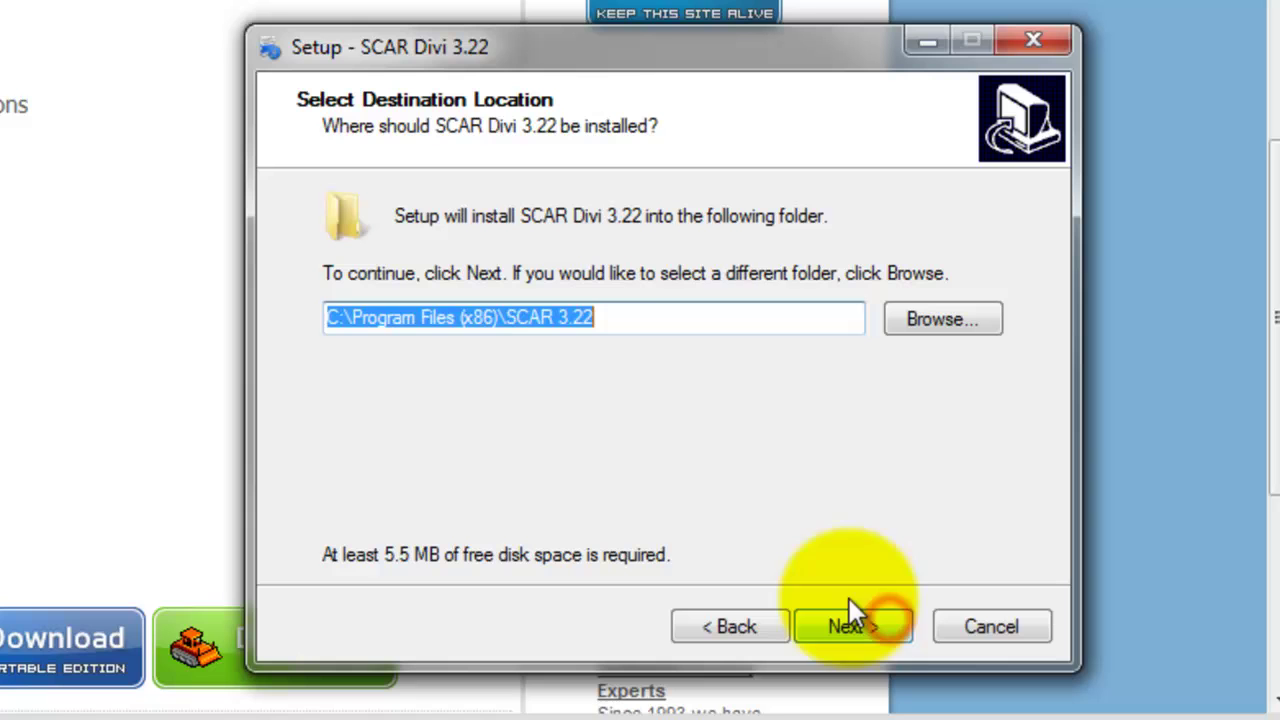
Install into C:\Program Files (x86)\SCAR 3.22 with the program group and desktop icons enabled.
drag(757, 320, 263, 335)
click(732, 320)
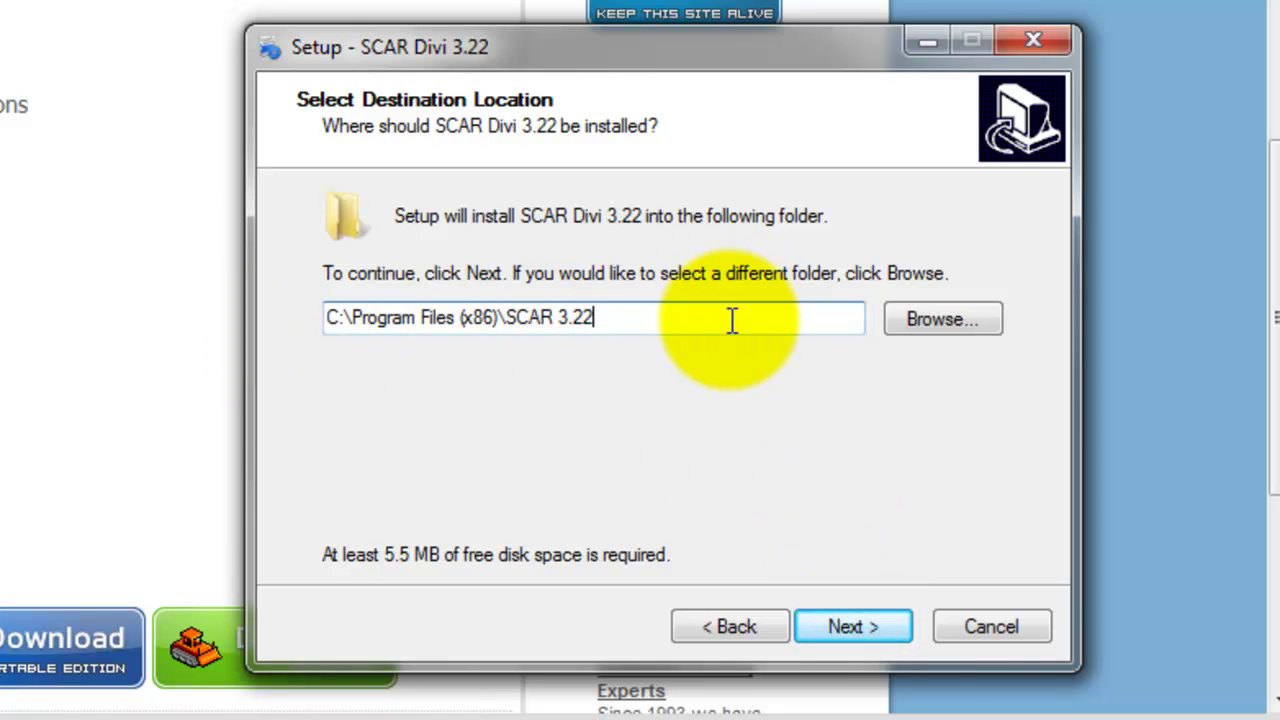
click(860, 628)
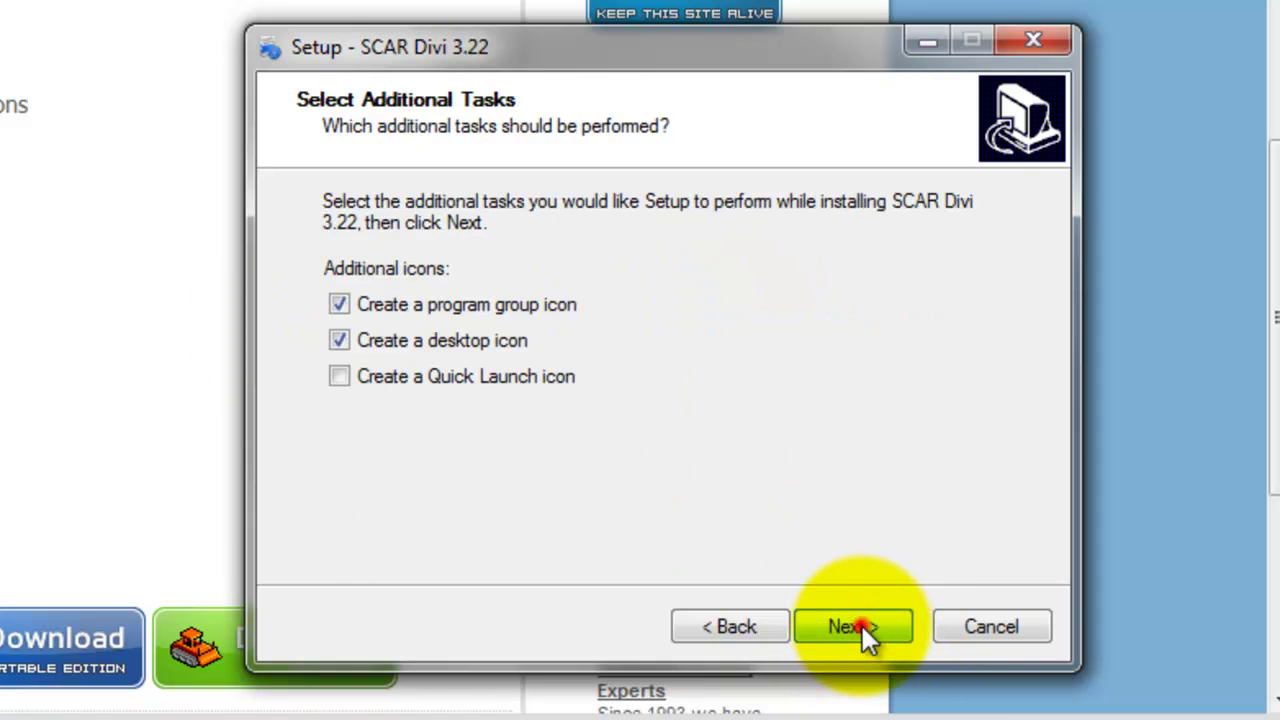
click(862, 626)
click(860, 626)
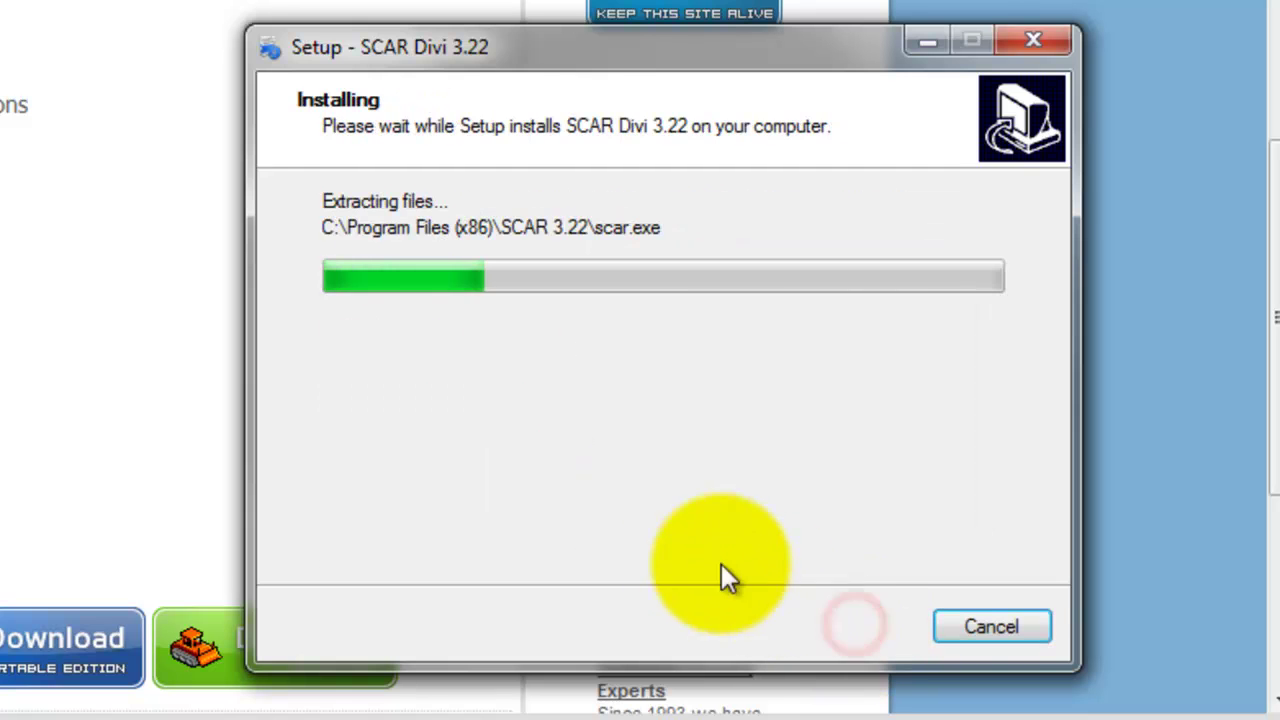
Finish the setup wizard and launch SCAR Divi 3.22.
click(517, 320)
drag(603, 51, 478, 95)
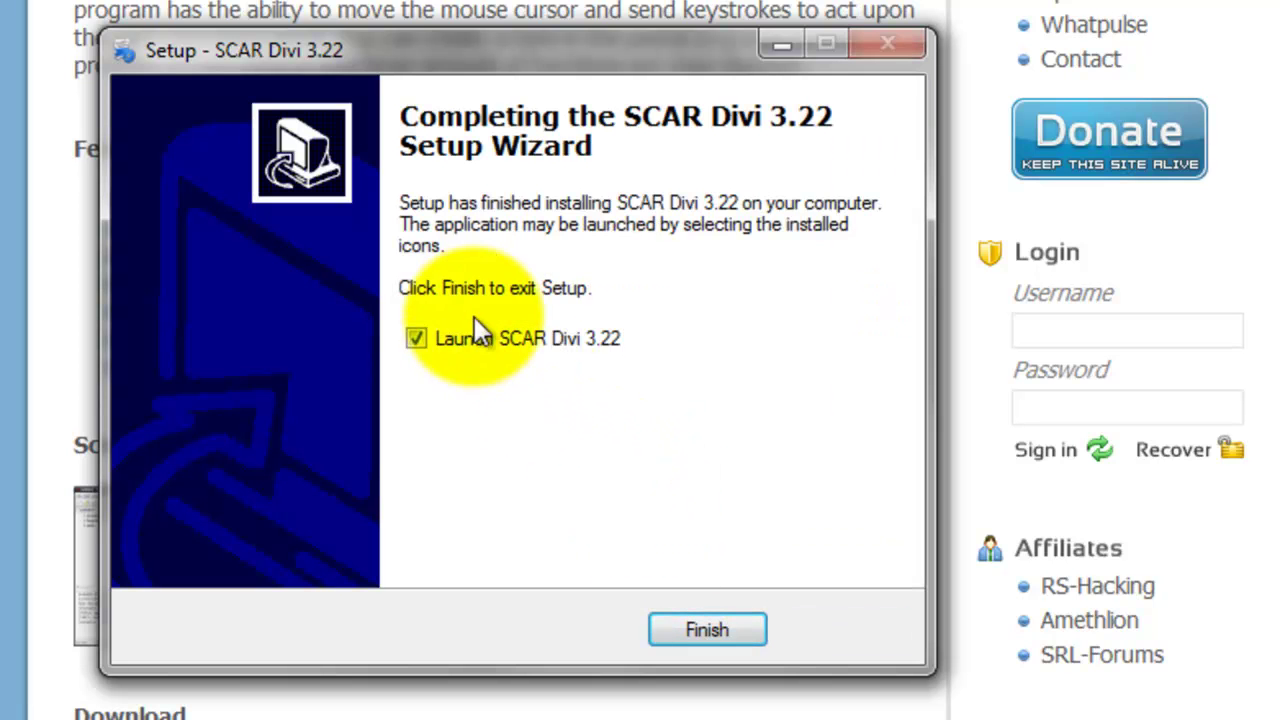
click(490, 338)
click(735, 625)
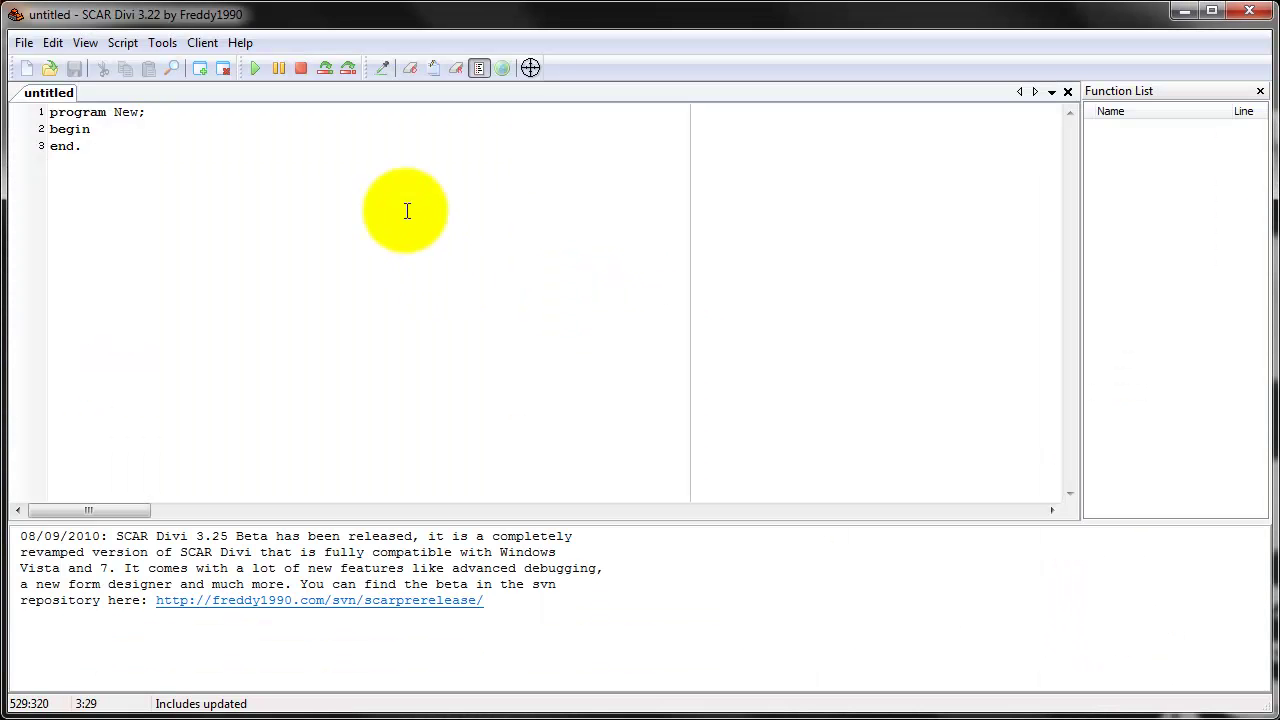
click(563, 238)
key(ctrl+a)
click(94, 277)
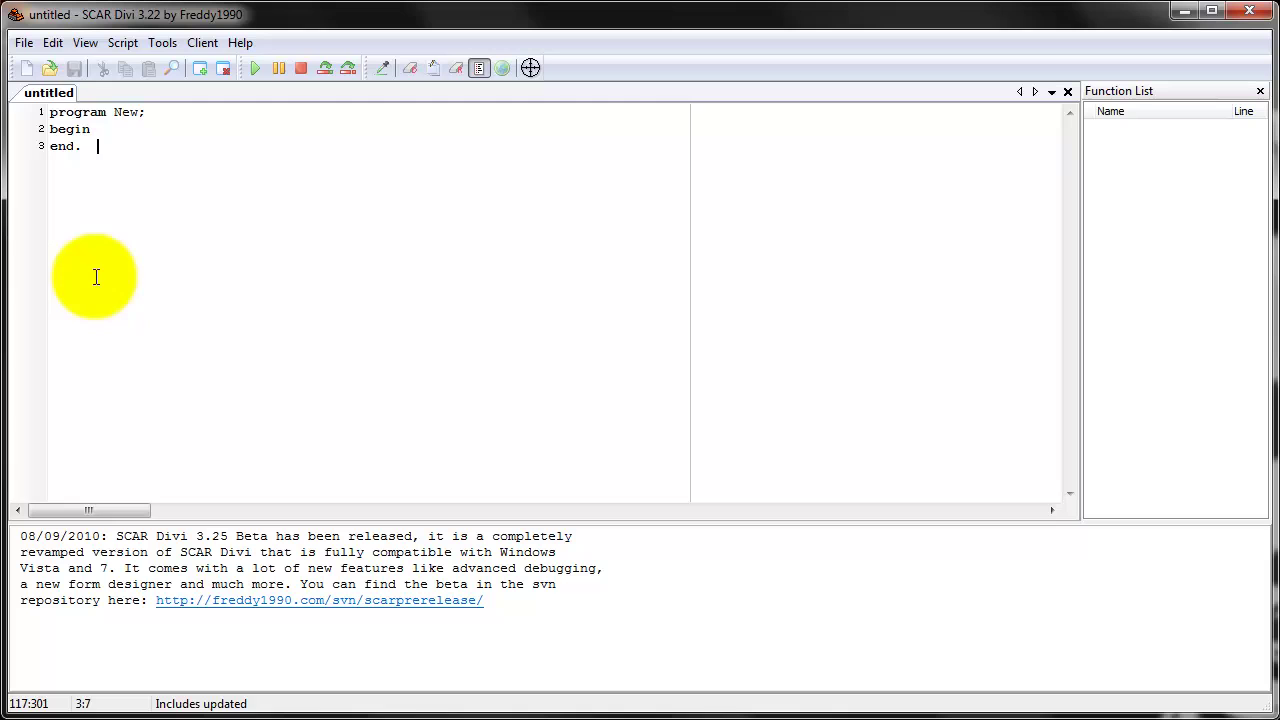
click(466, 240)
key(ctrl+a)
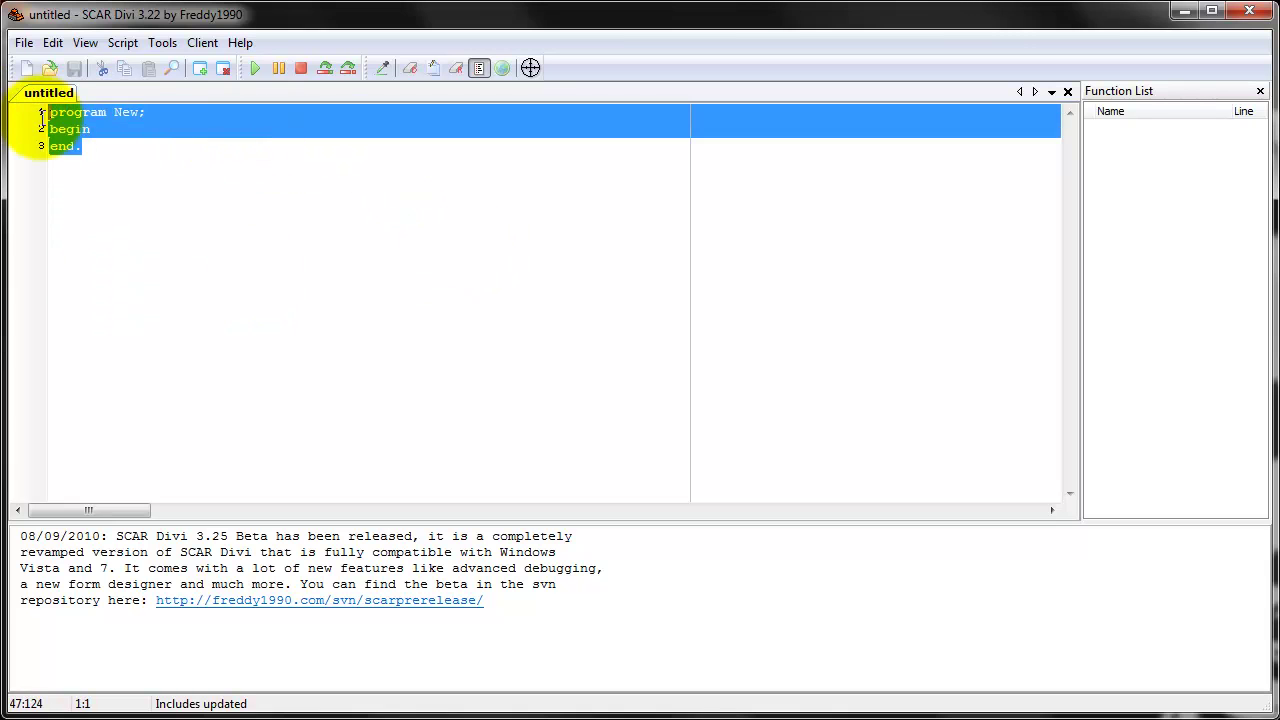
click(293, 347)
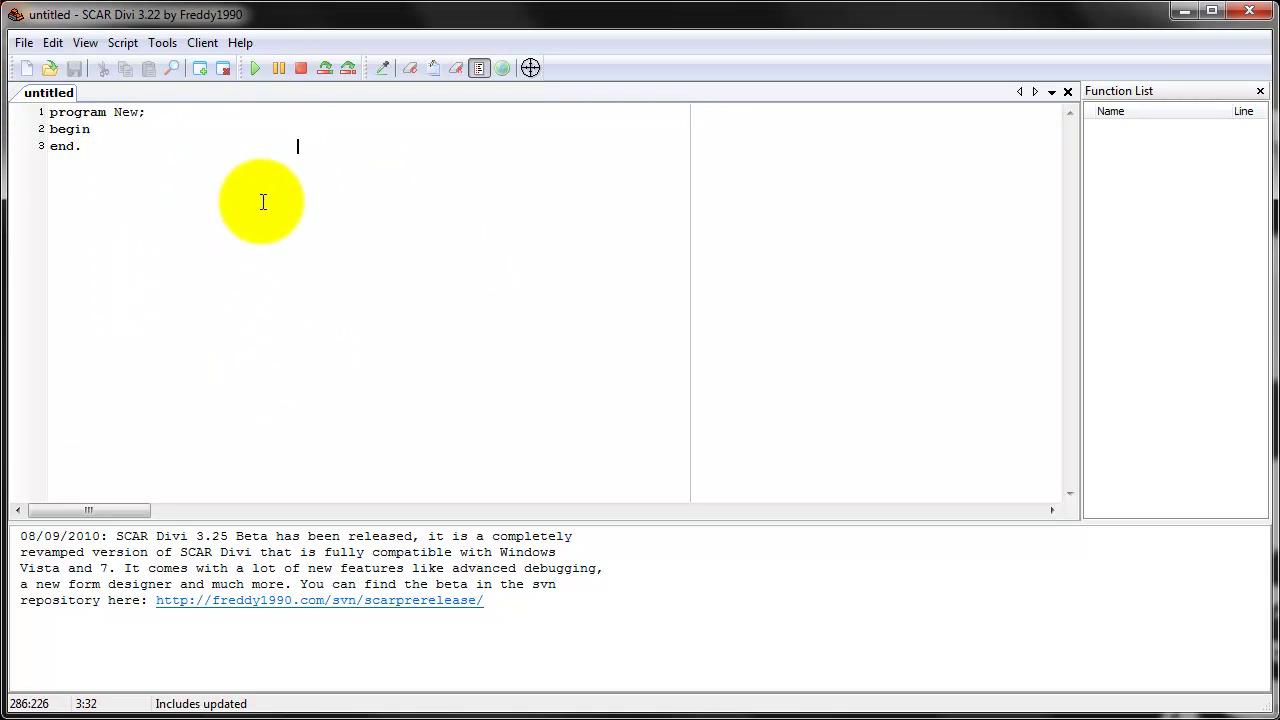
click(180, 135)
key(shift+Home)
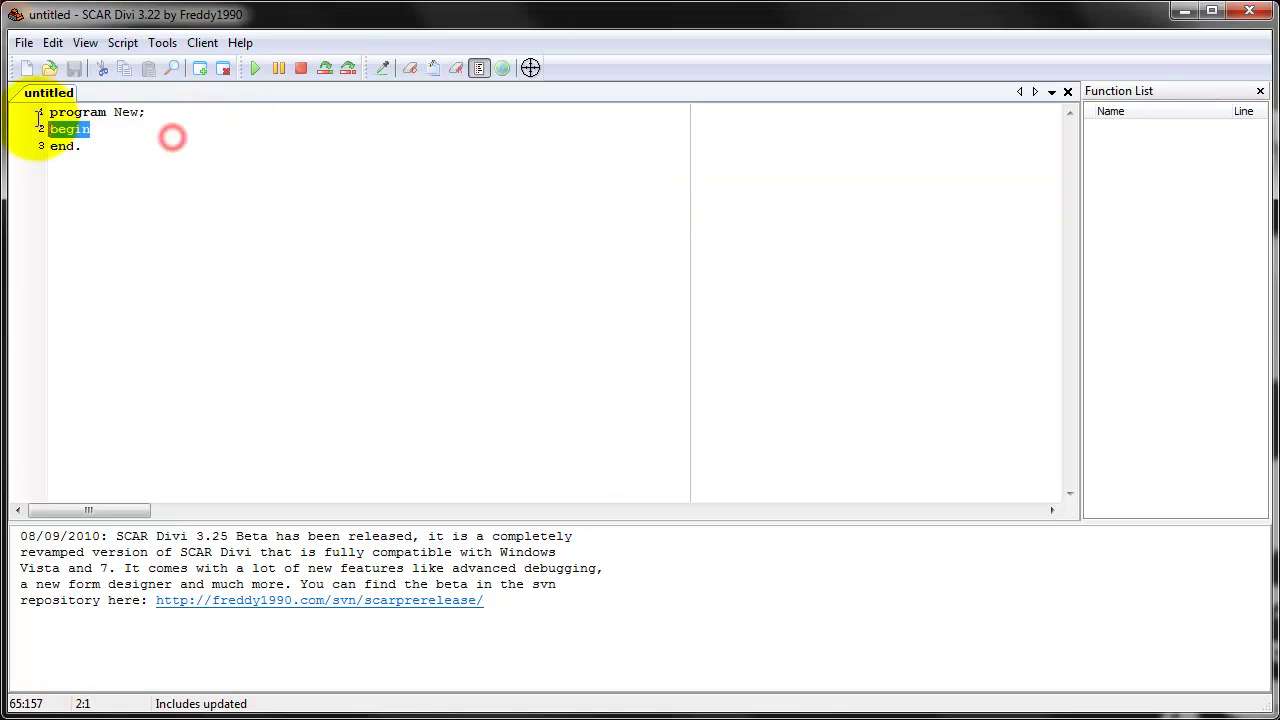
key(shift+Right)
key(shift+Right)
key(shift+Right)
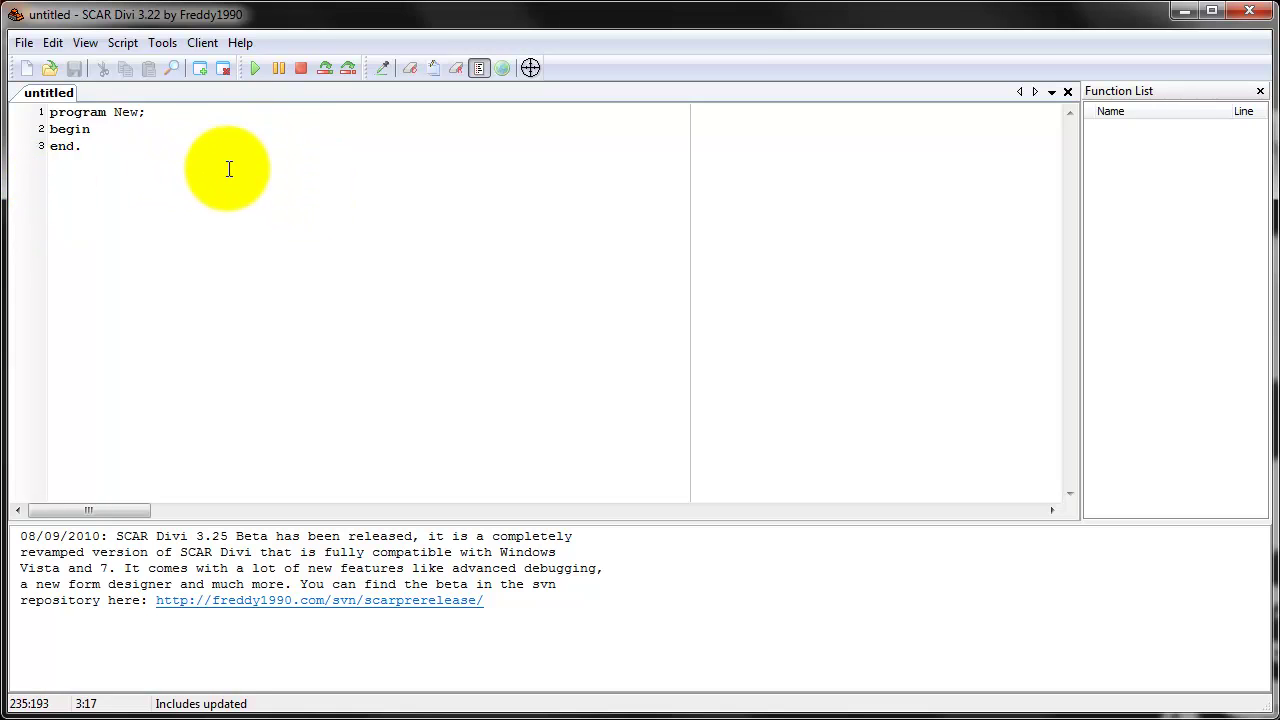
key(ctrl+a)
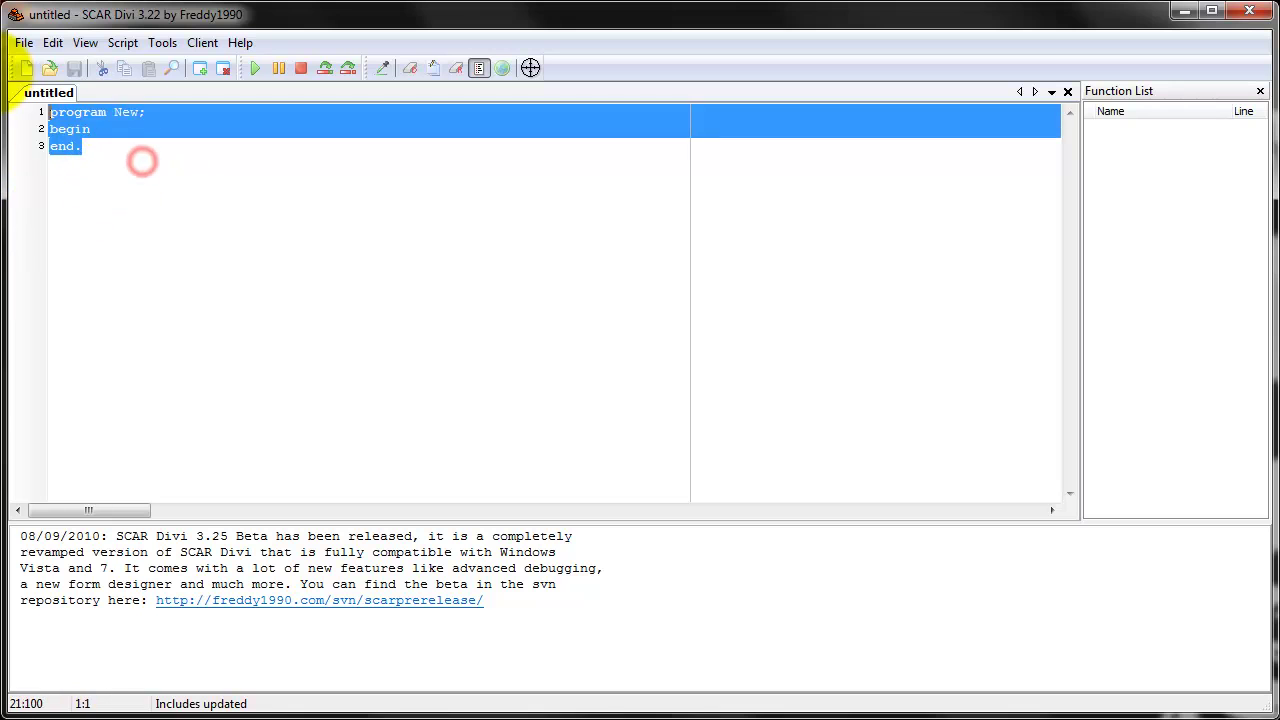
click(153, 148)
click(237, 158)
key(ctrl+a)
click(109, 145)
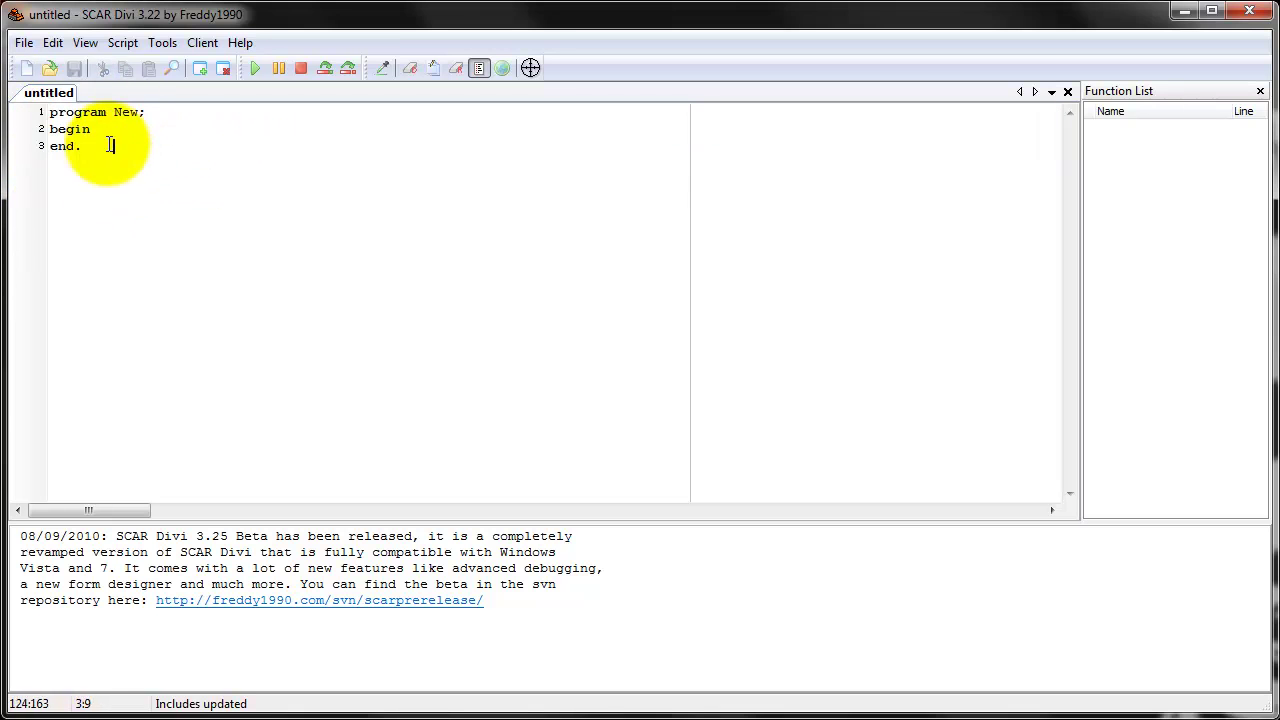
click(266, 185)
click(186, 140)
key(ctrl+a)
click(200, 152)
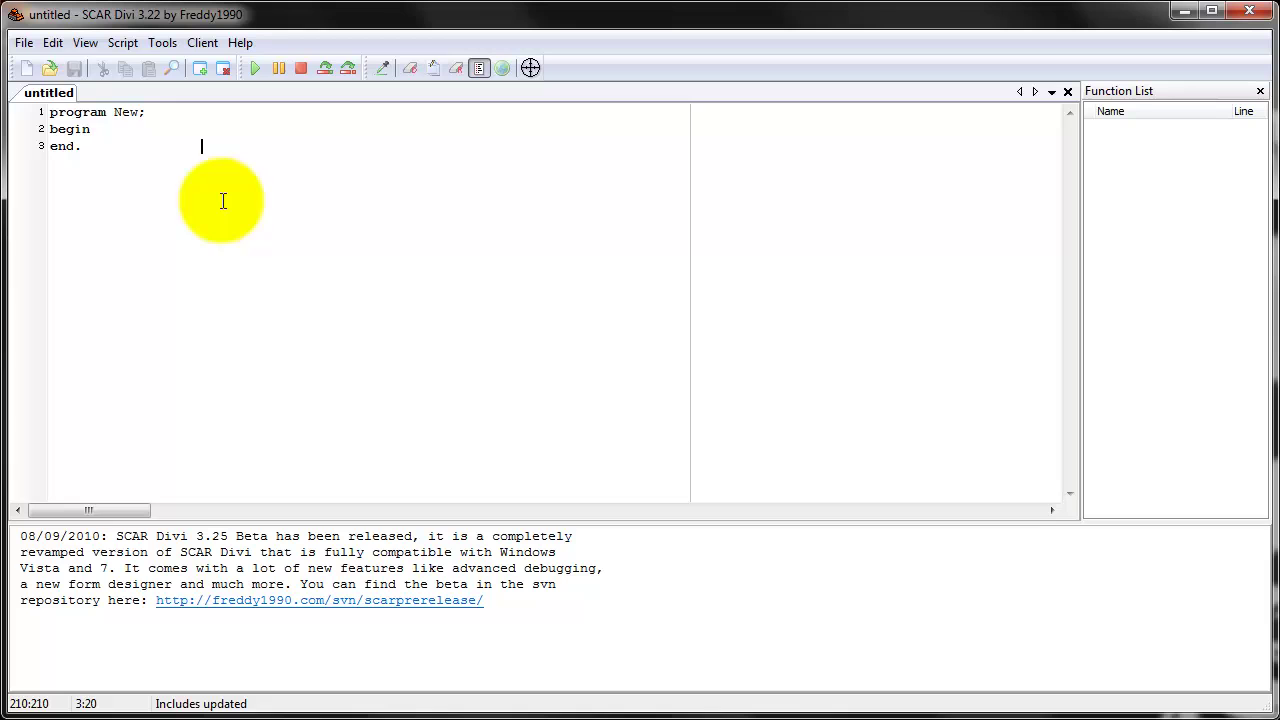
click(218, 190)
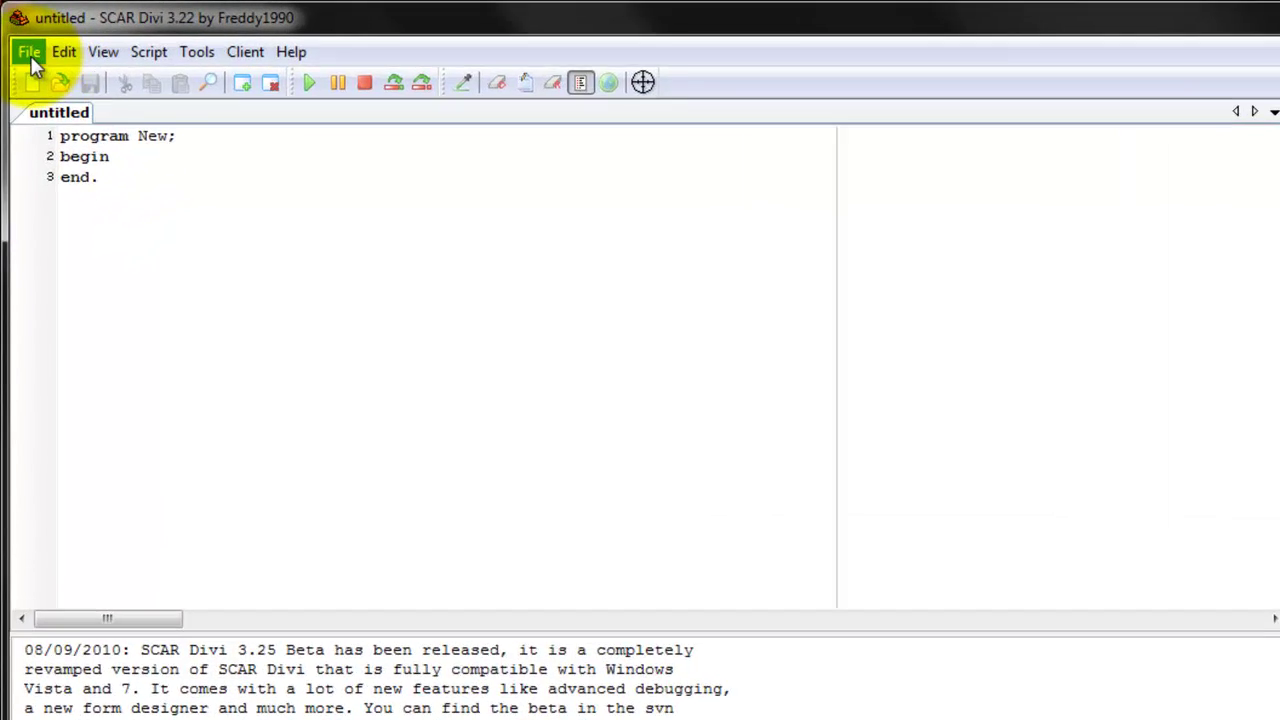
Download and install the SRL library from within SCAR Divi.
click(30, 55)
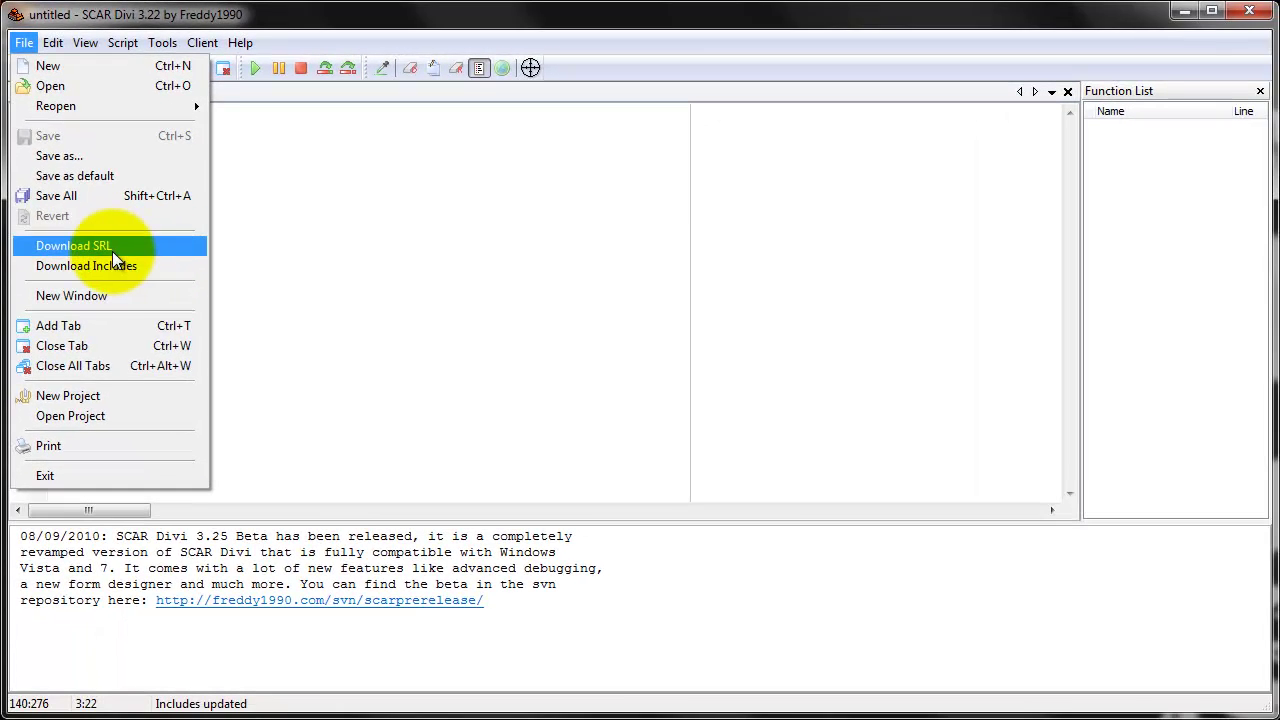
click(175, 391)
click(1010, 567)
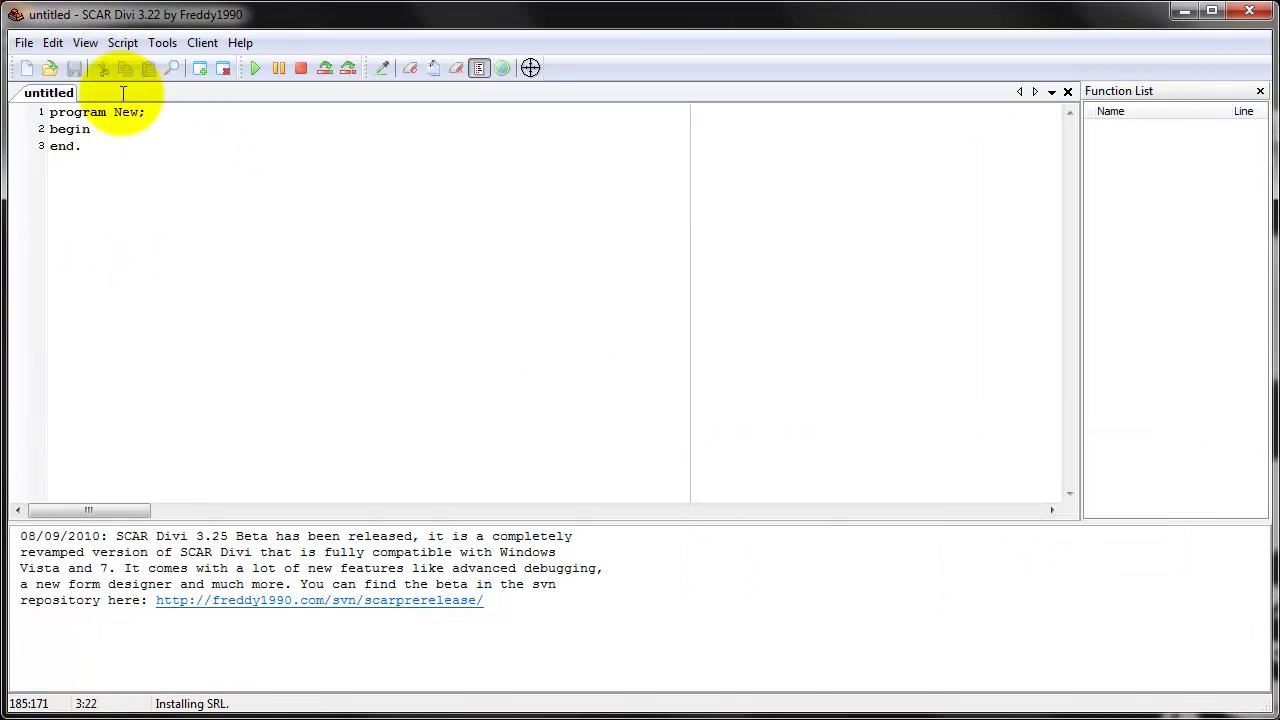
Download the include files from the web, overwriting the existing Phoenix.scar.
click(24, 43)
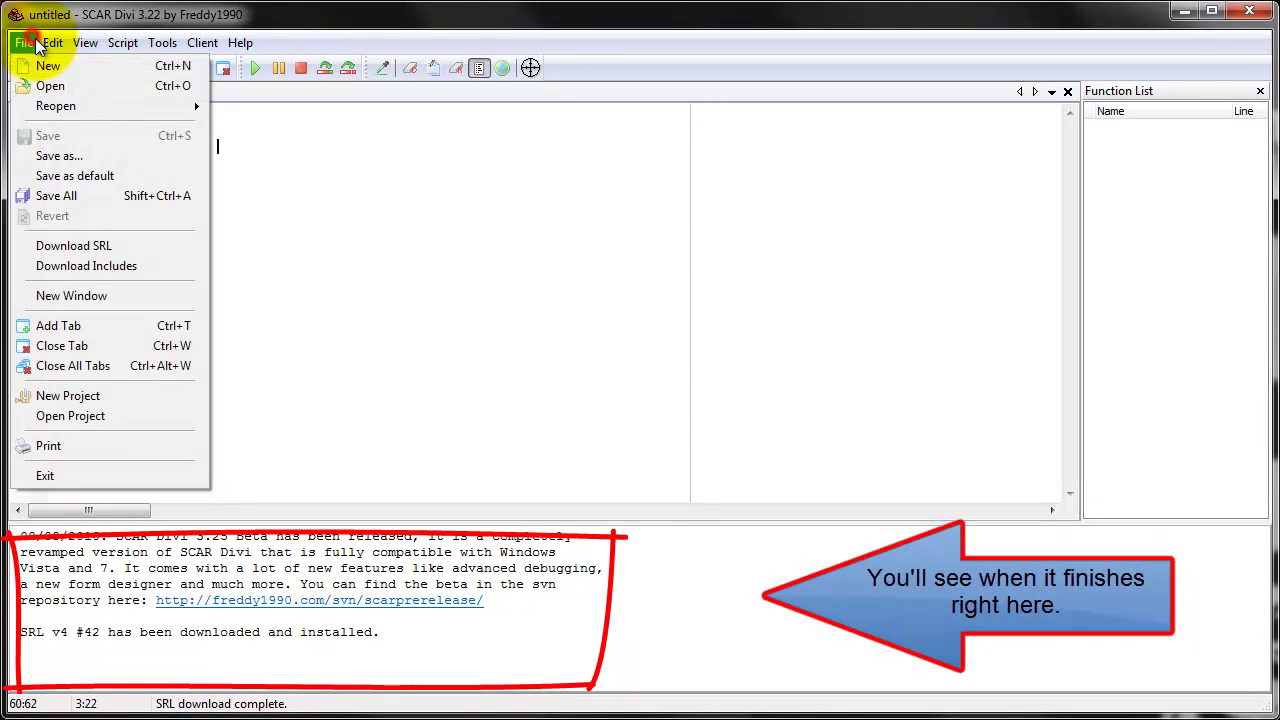
click(73, 262)
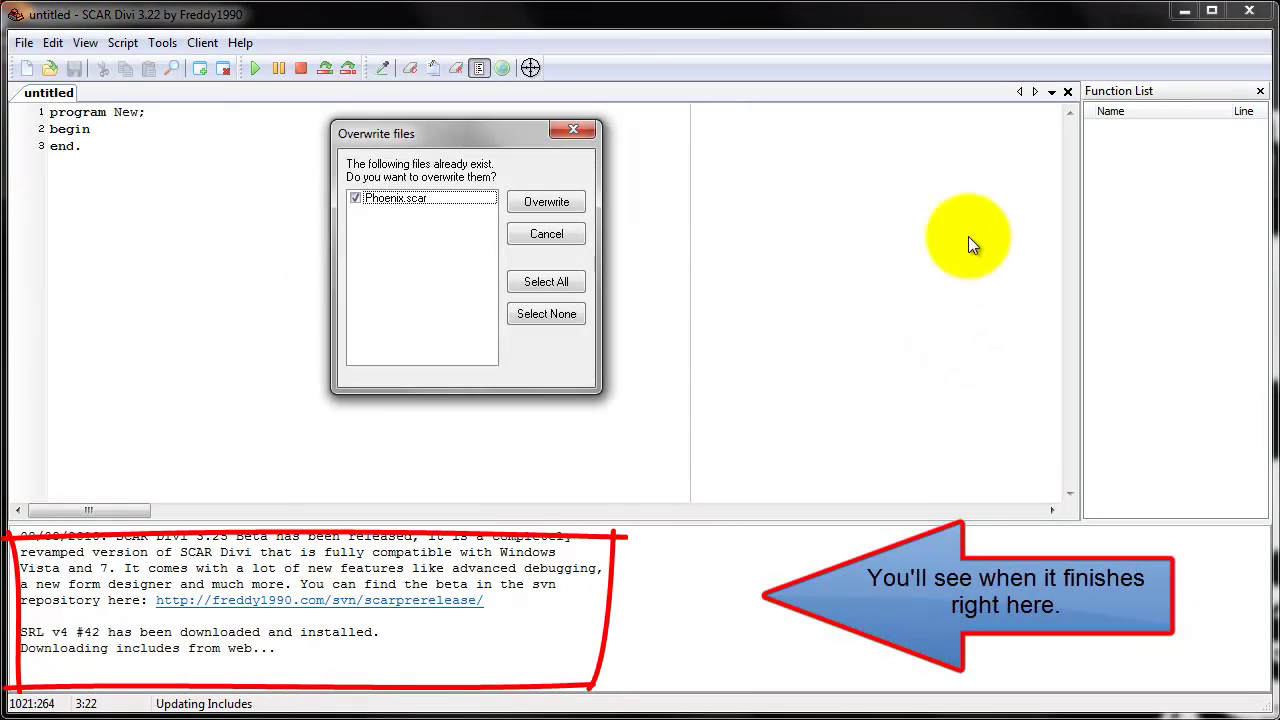
click(544, 203)
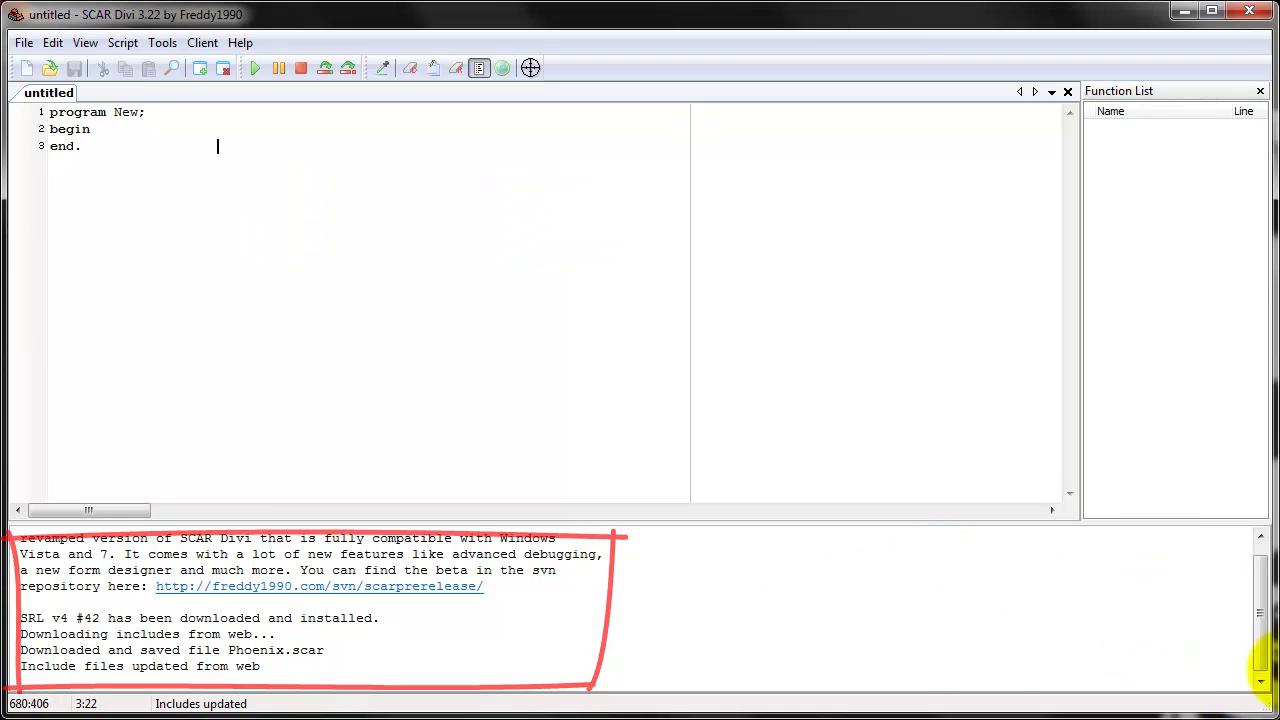
click(469, 211)
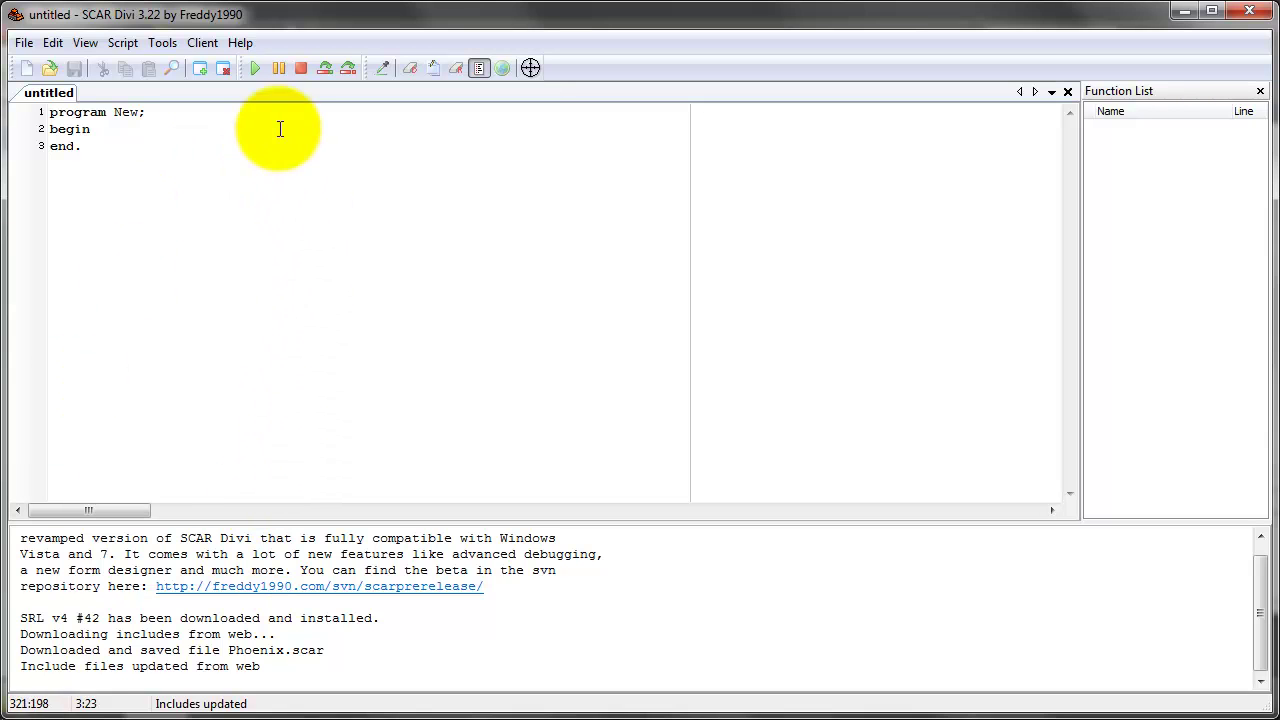
drag(88, 206, 90, 150)
click(448, 146)
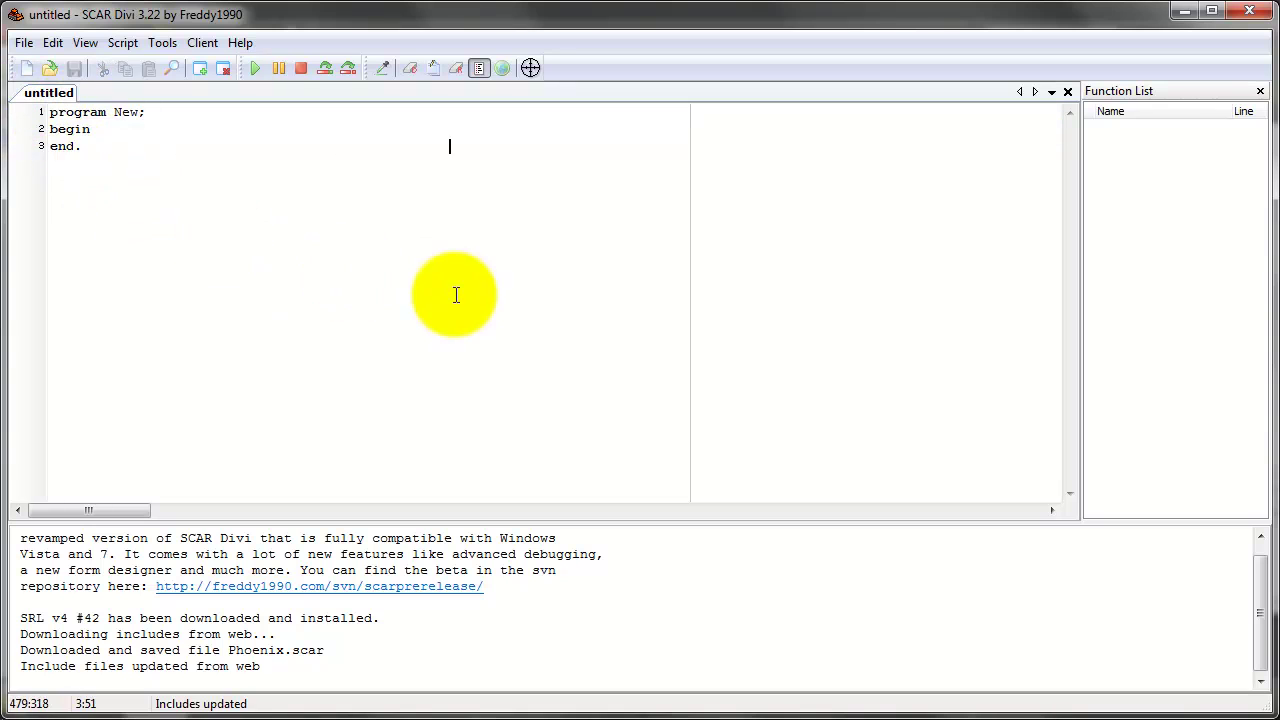
click(96, 149)
click(90, 148)
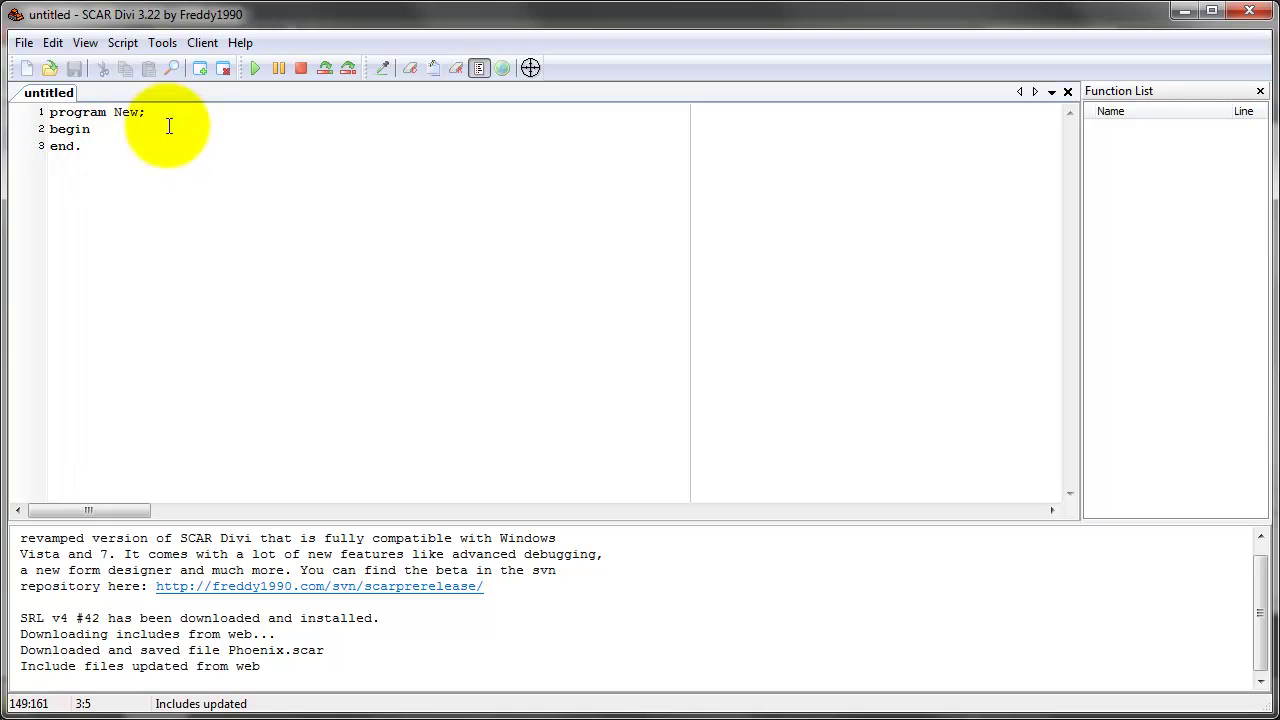
click(84, 148)
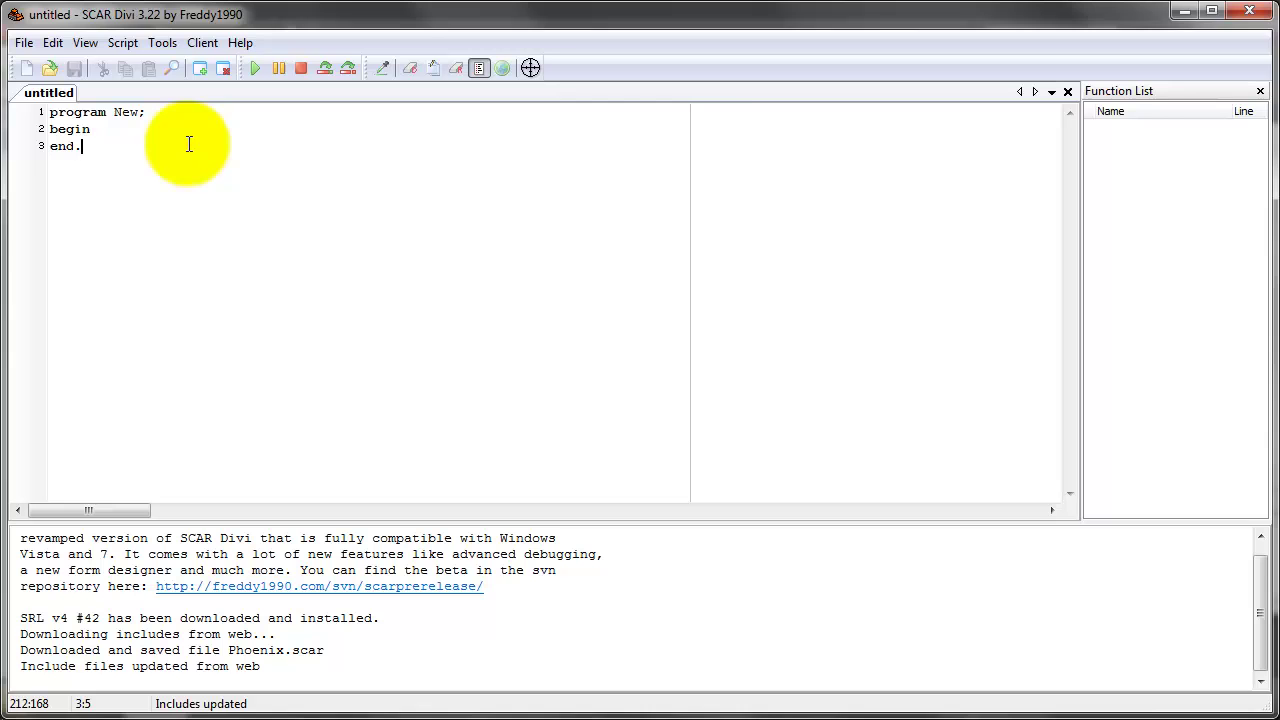
Compile and run the default empty script.
click(436, 204)
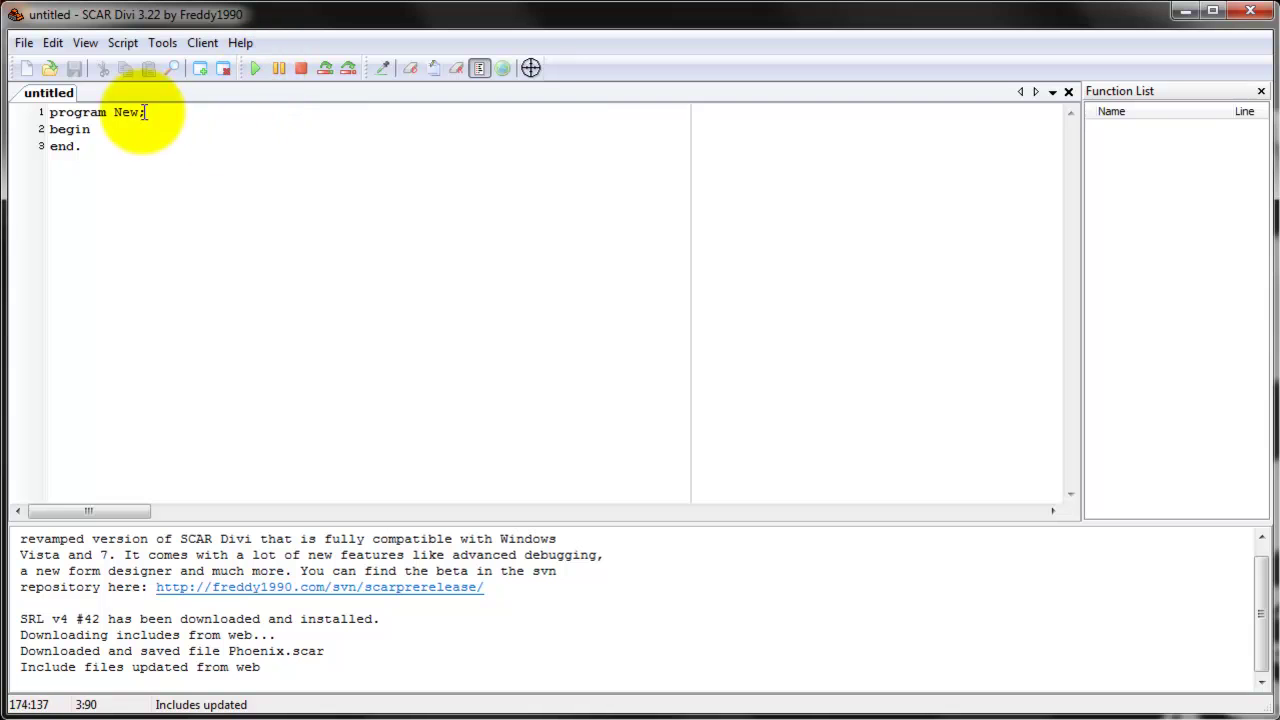
click(52, 114)
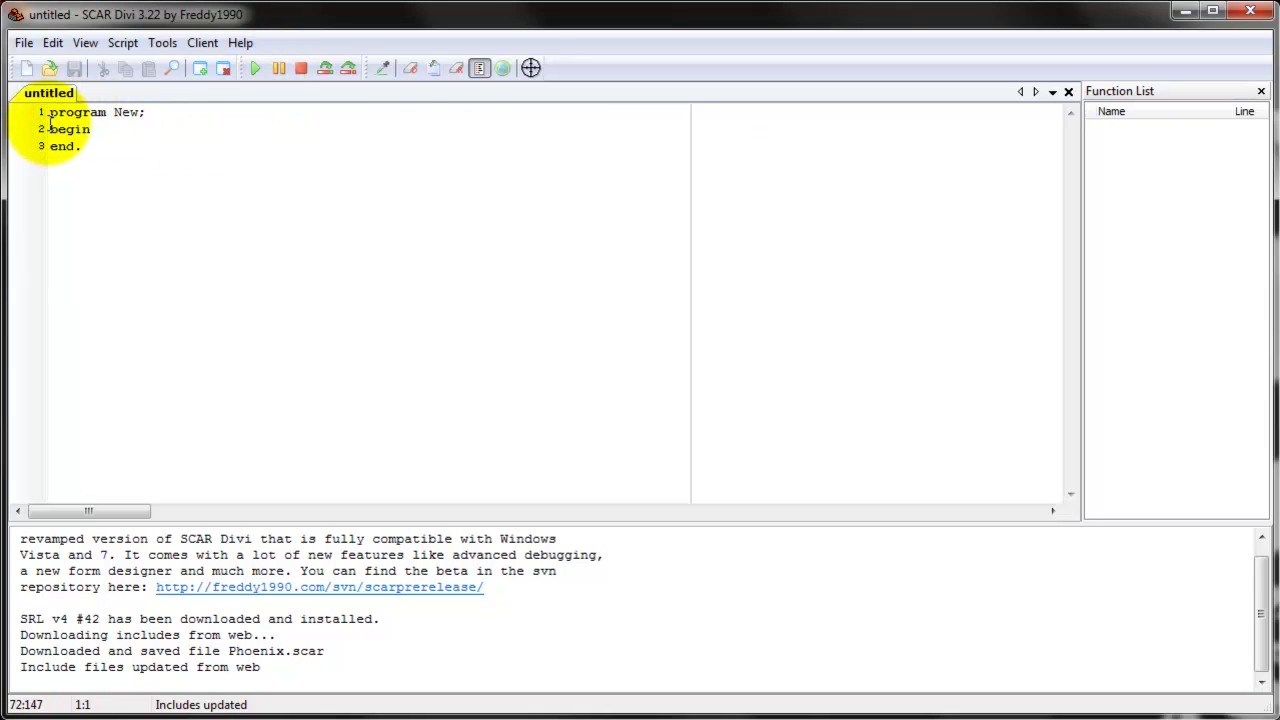
click(151, 104)
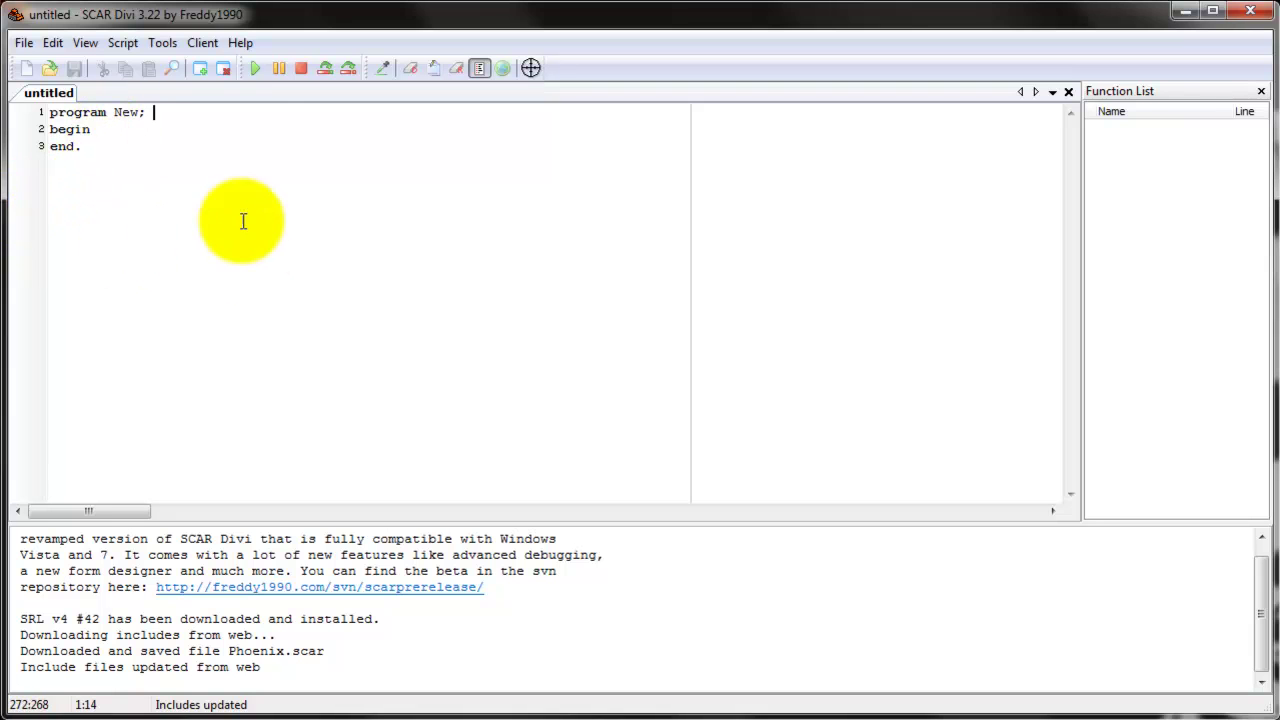
click(254, 68)
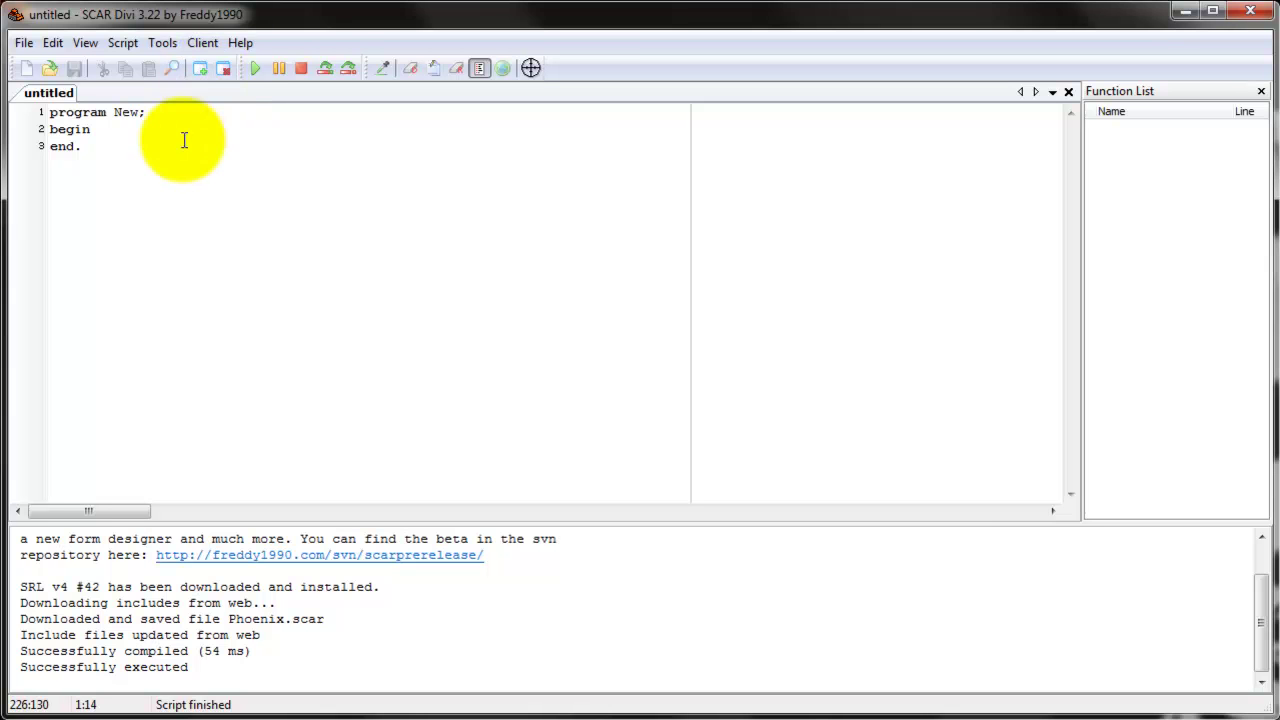
key(ctrl+a)
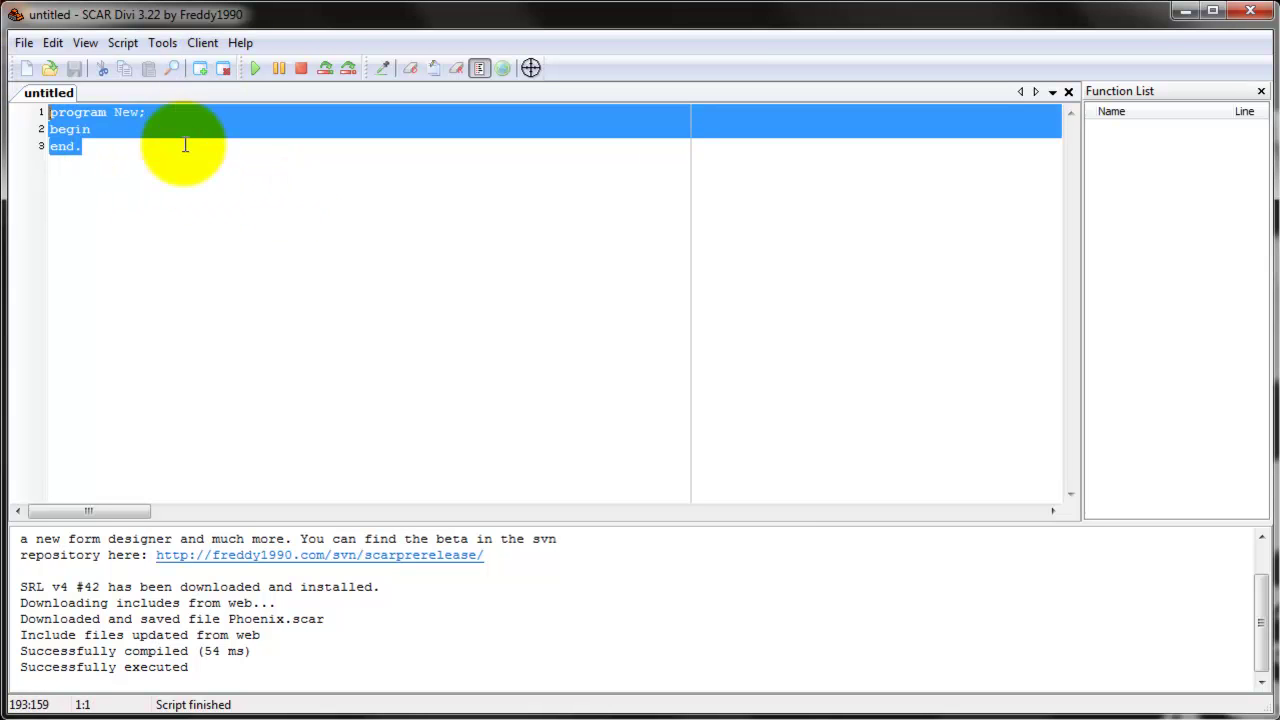
click(194, 148)
drag(50, 113, 275, 262)
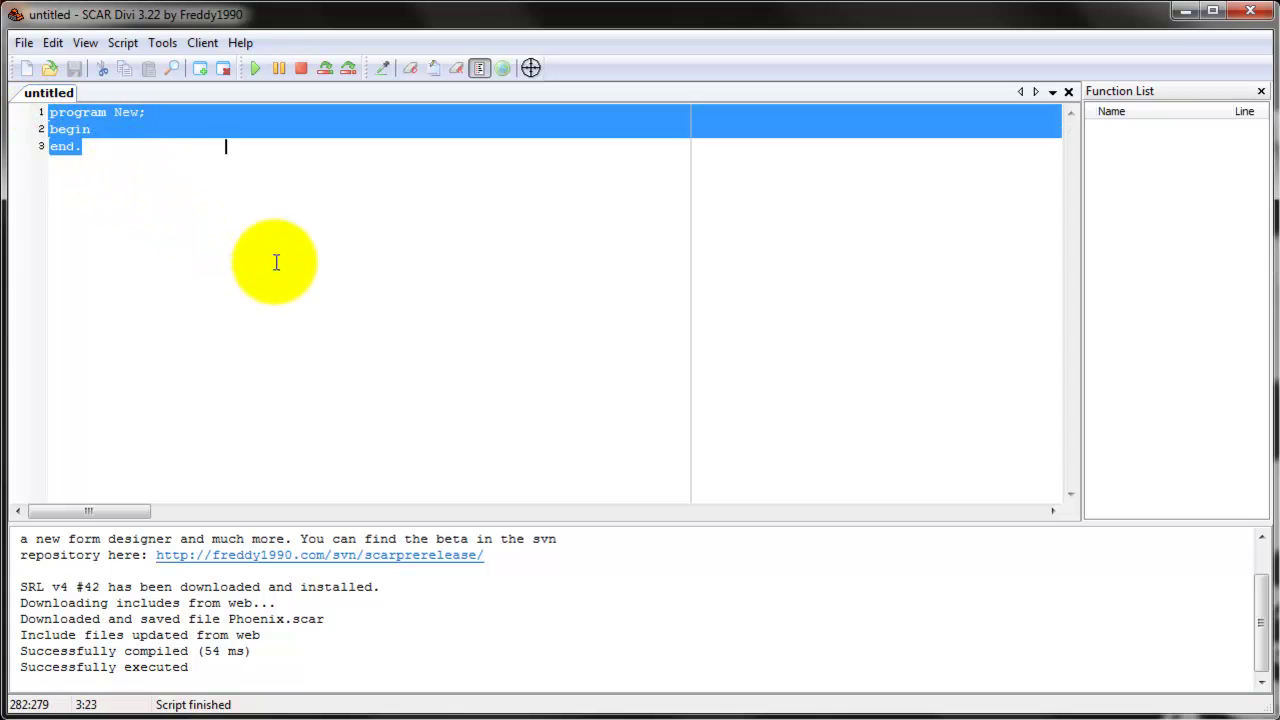
click(334, 277)
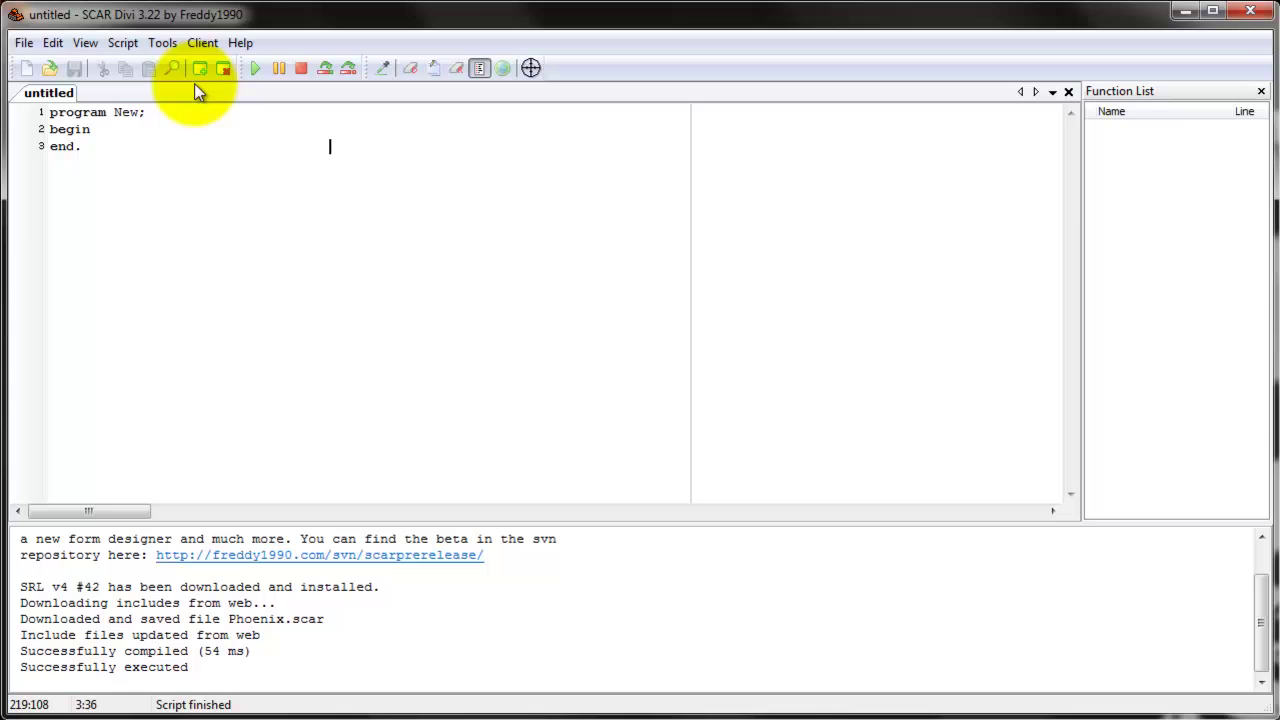
click(194, 271)
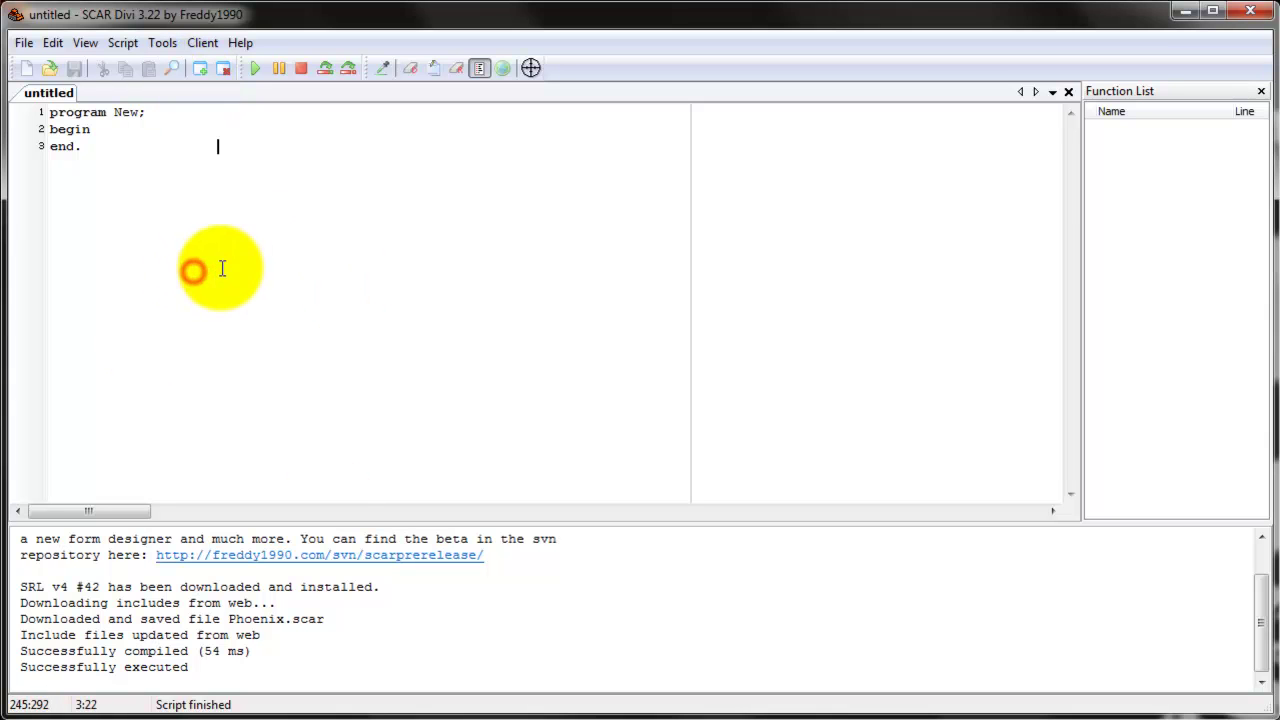
key(ctrl+a)
click(241, 244)
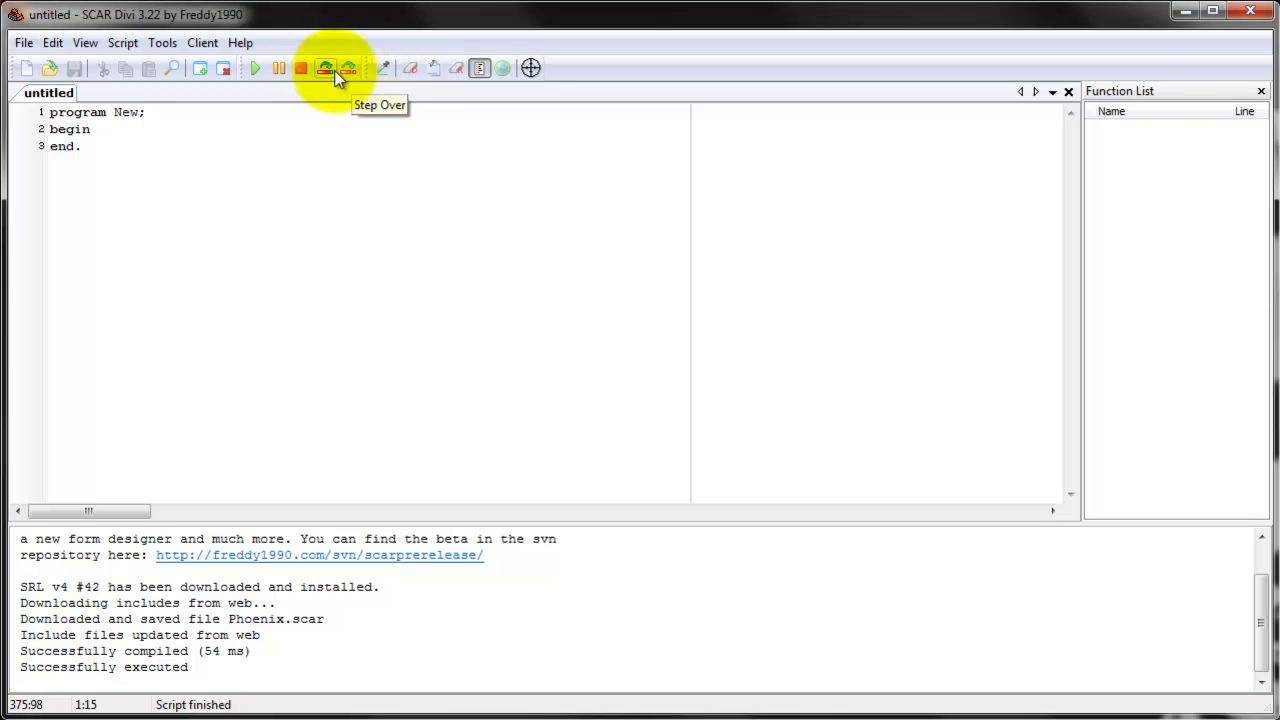
Use the Color Picker to sample a colour from the blank area of the script editor.
click(306, 146)
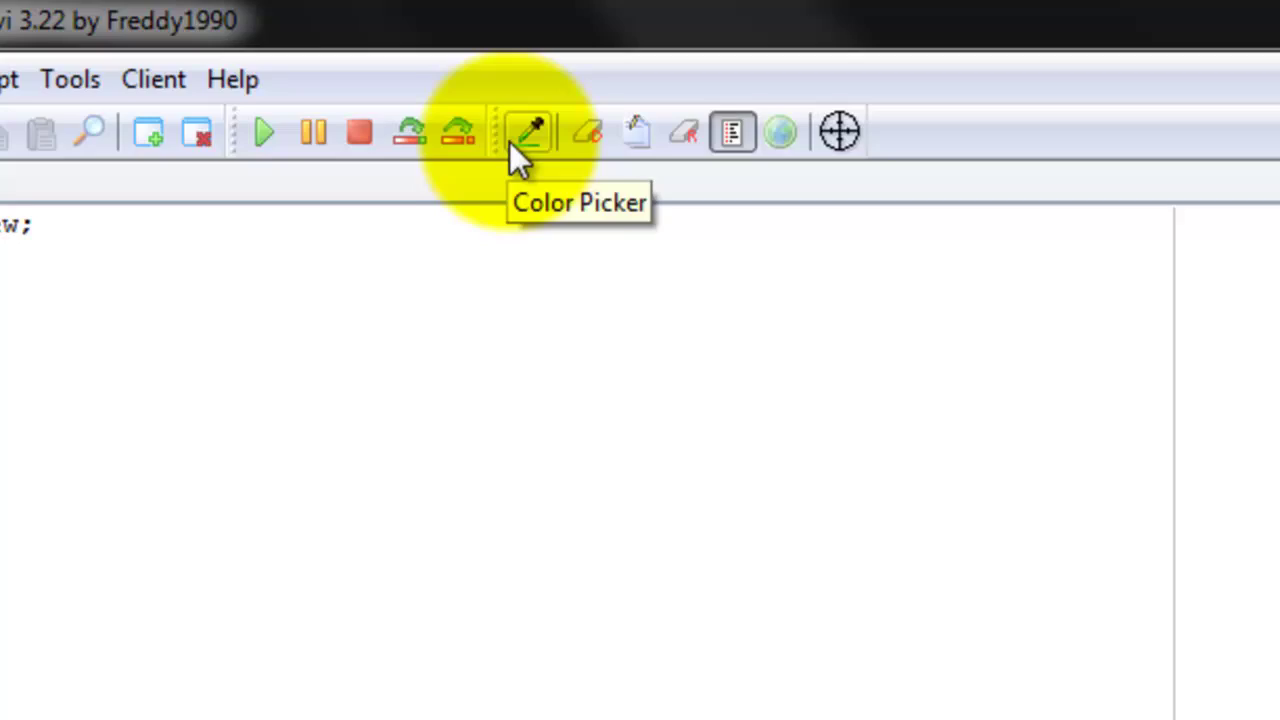
click(575, 160)
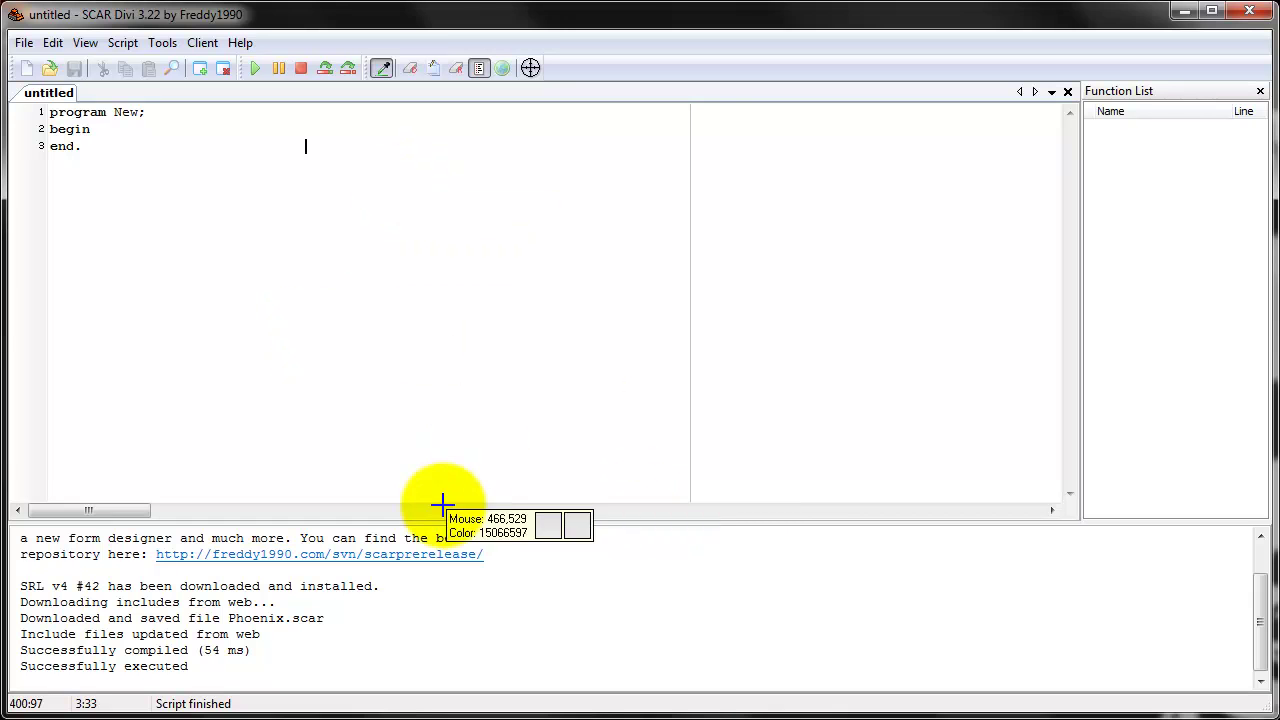
click(577, 425)
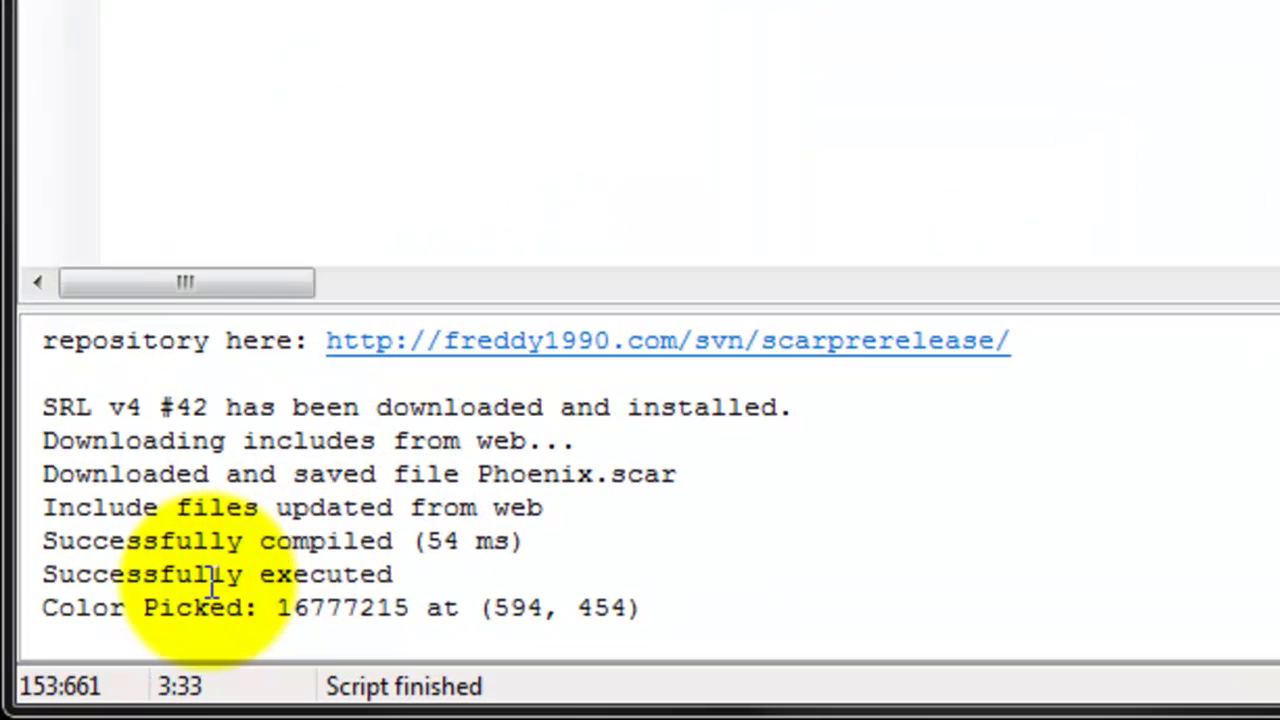
Examine the picked colour's value and its coordinates in the debug output.
double_click(300, 600)
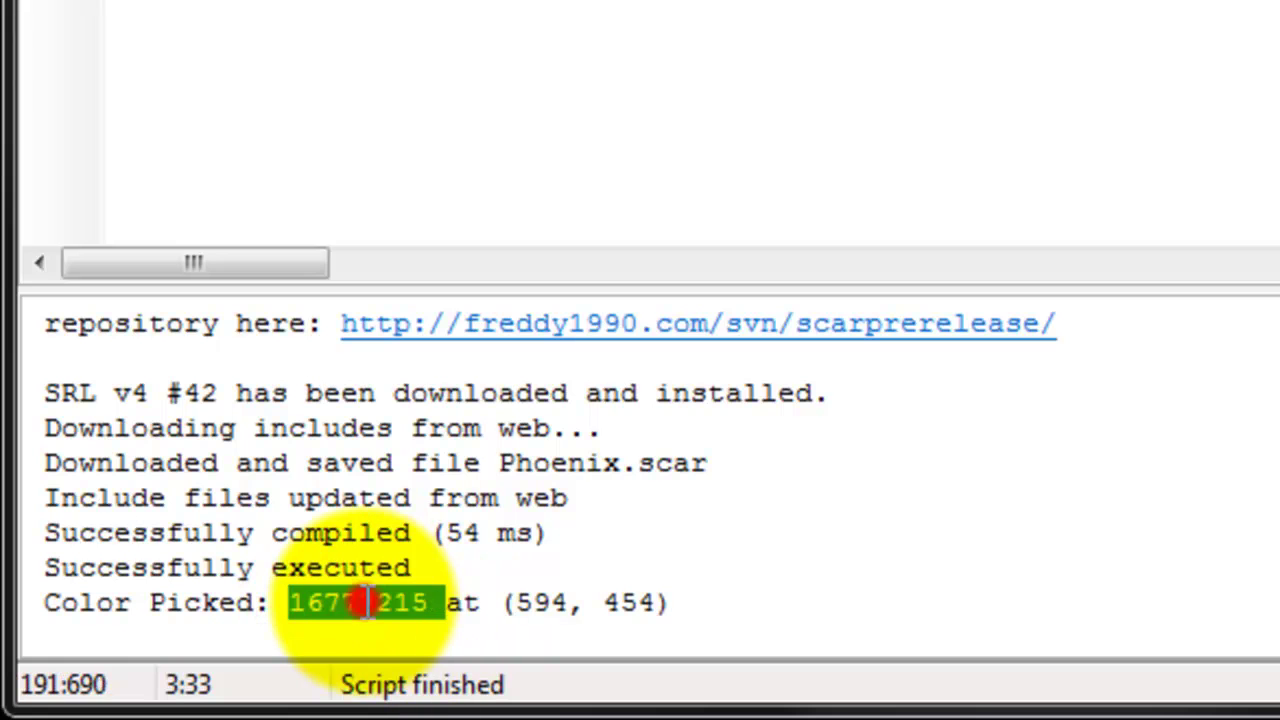
click(423, 594)
drag(288, 602, 648, 604)
click(357, 600)
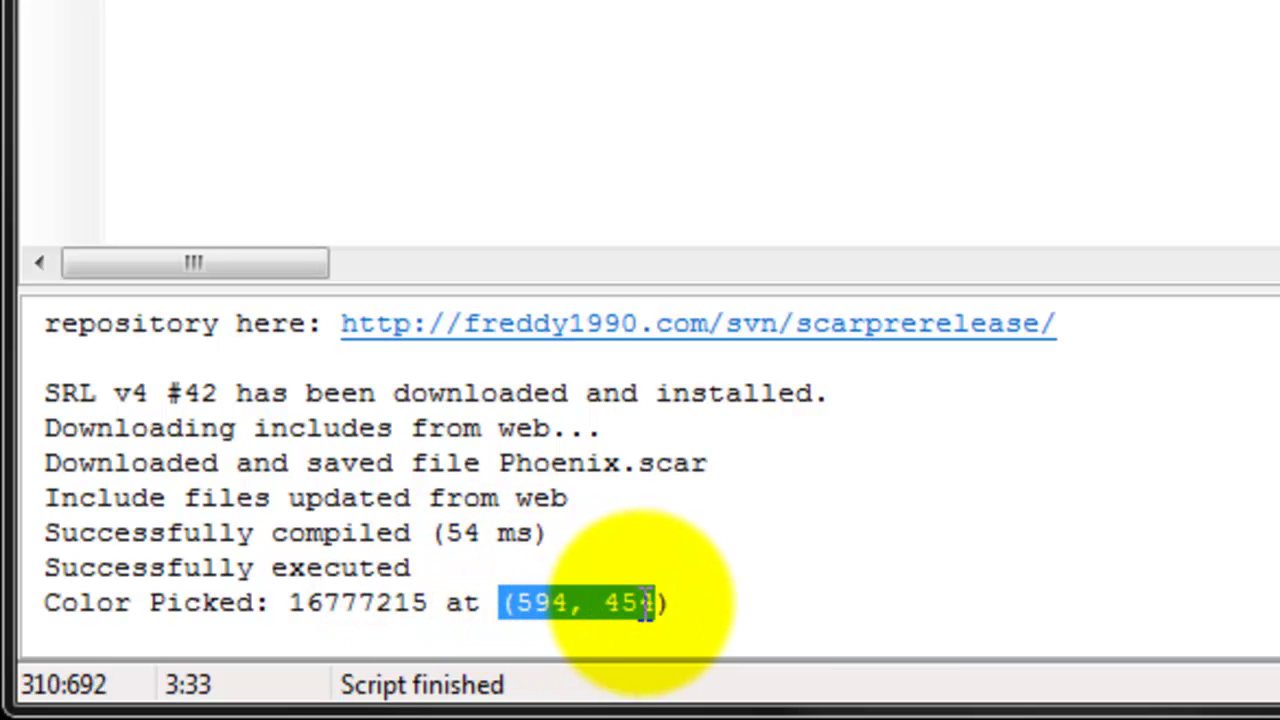
click(651, 602)
click(684, 610)
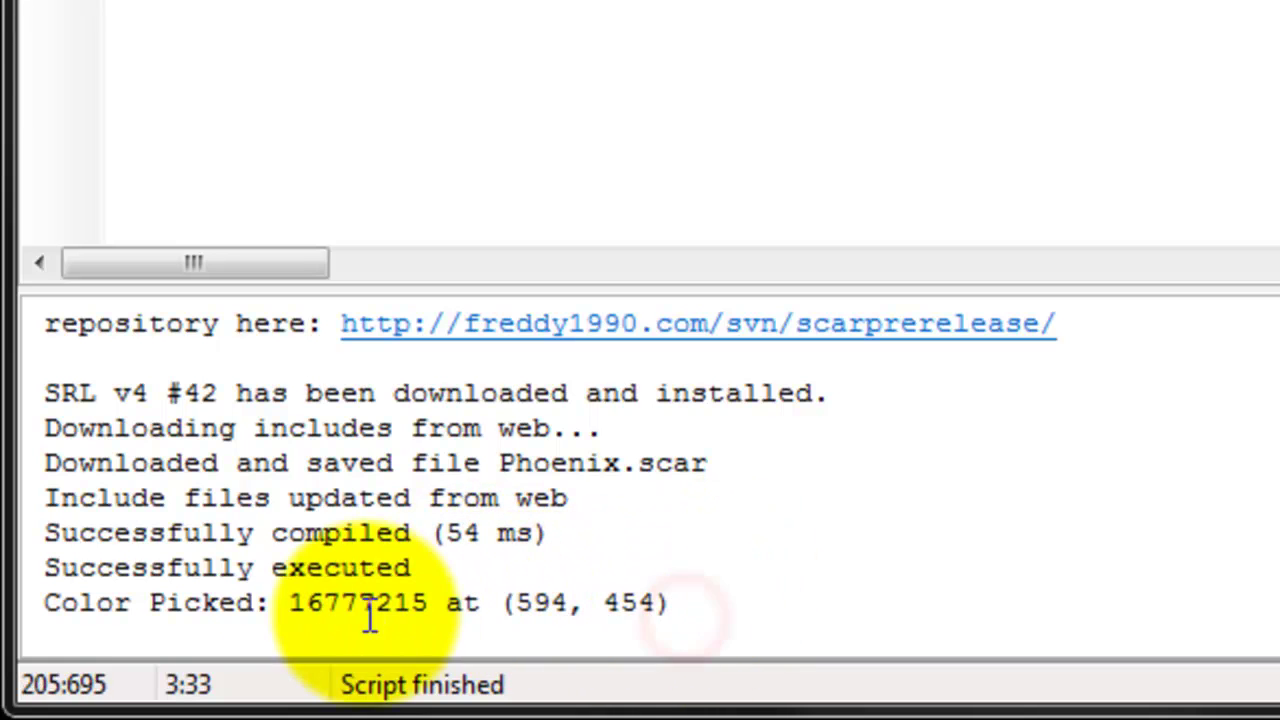
double_click(345, 575)
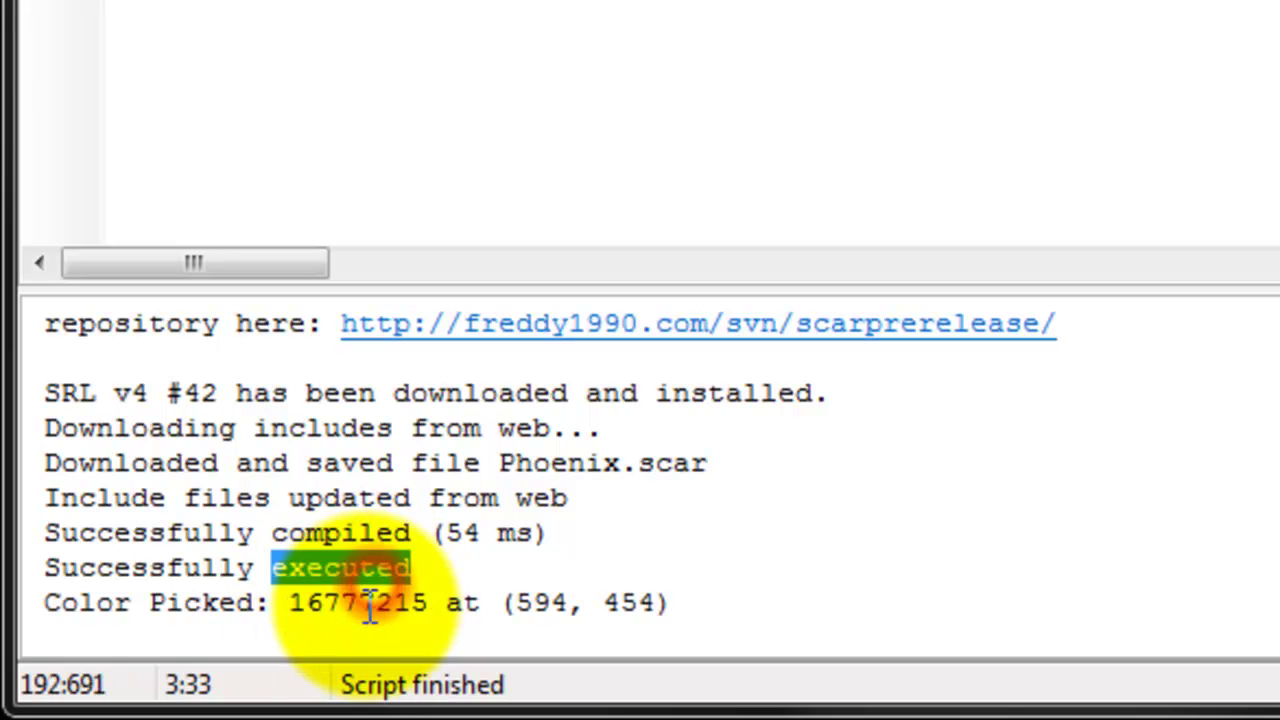
click(358, 603)
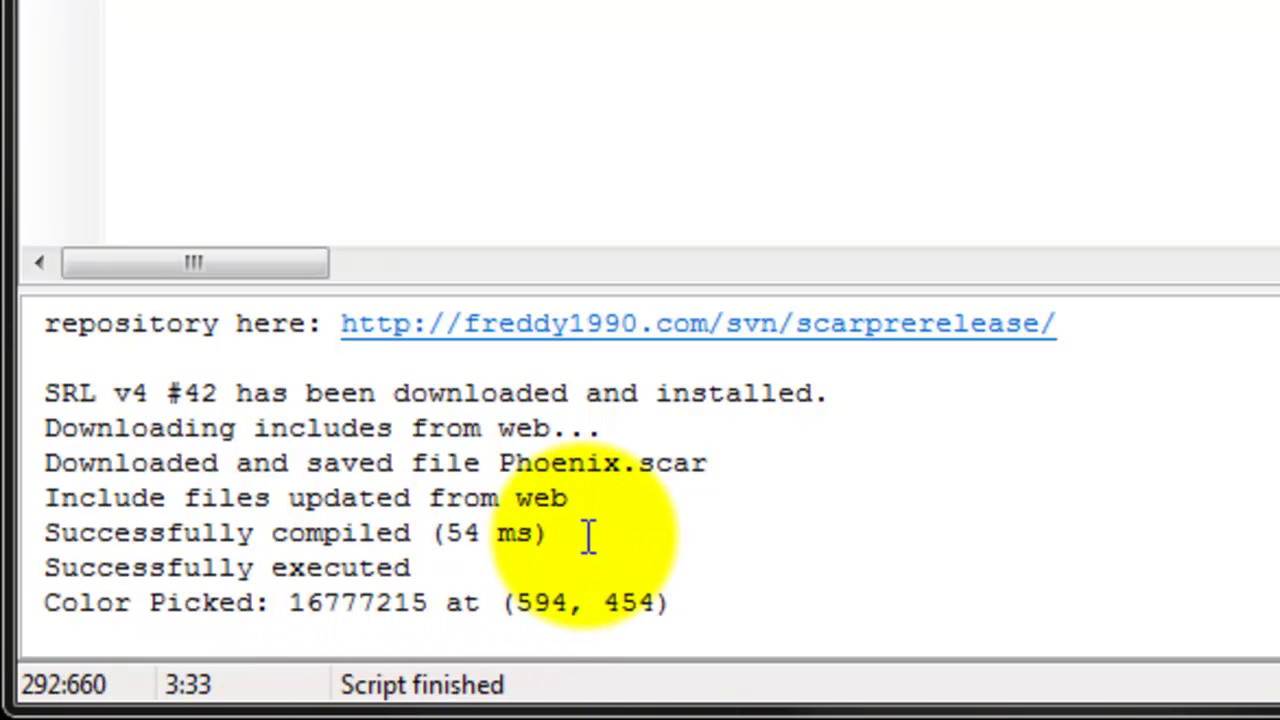
click(608, 602)
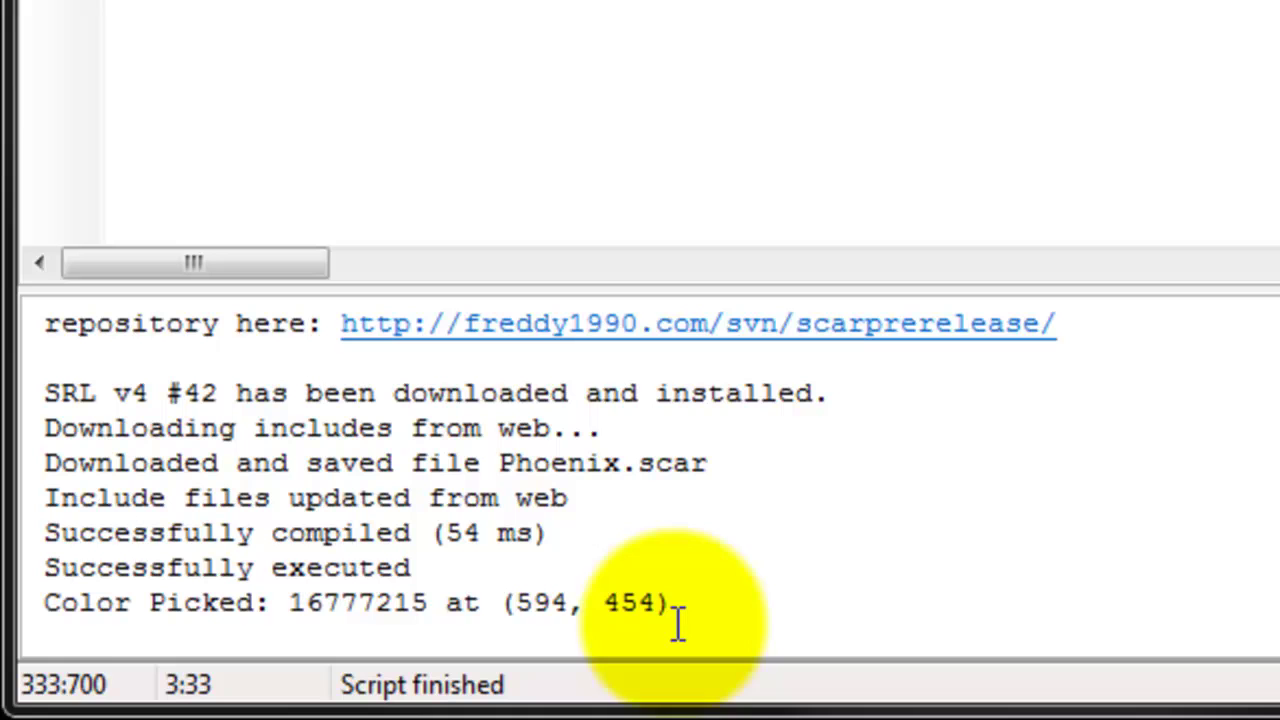
drag(675, 618, 515, 603)
click(523, 603)
click(653, 612)
click(660, 603)
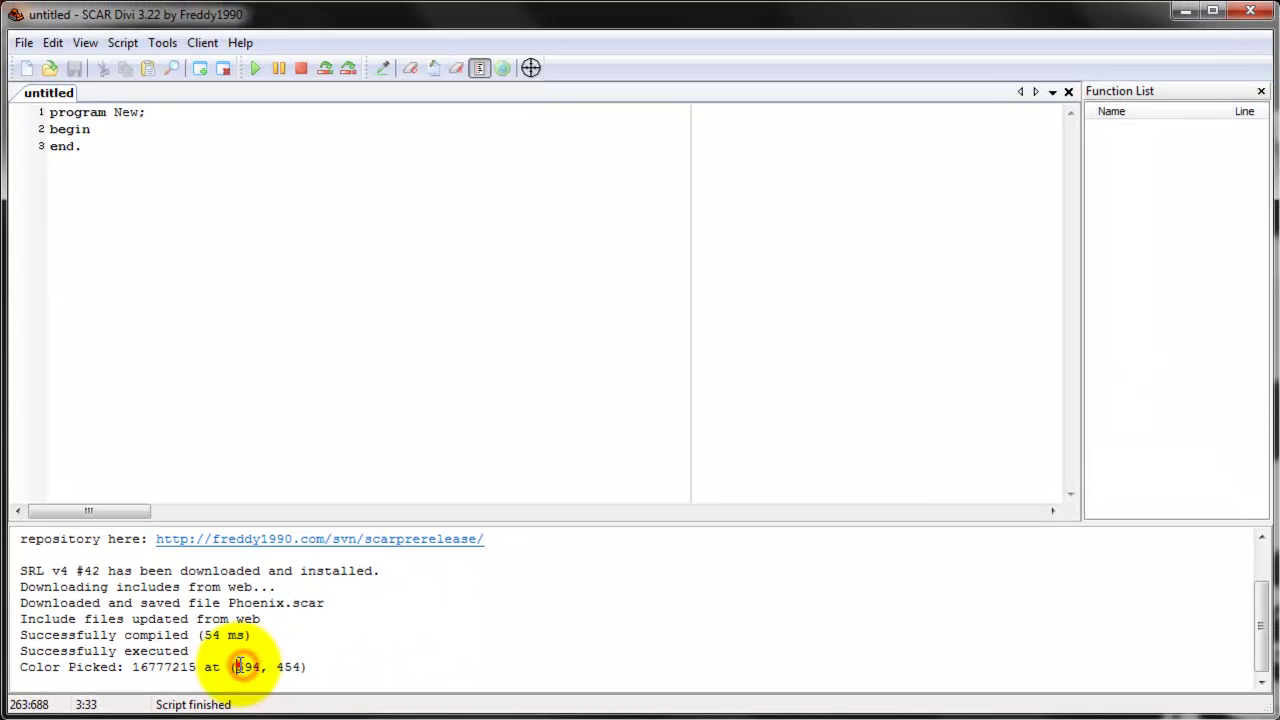
click(295, 667)
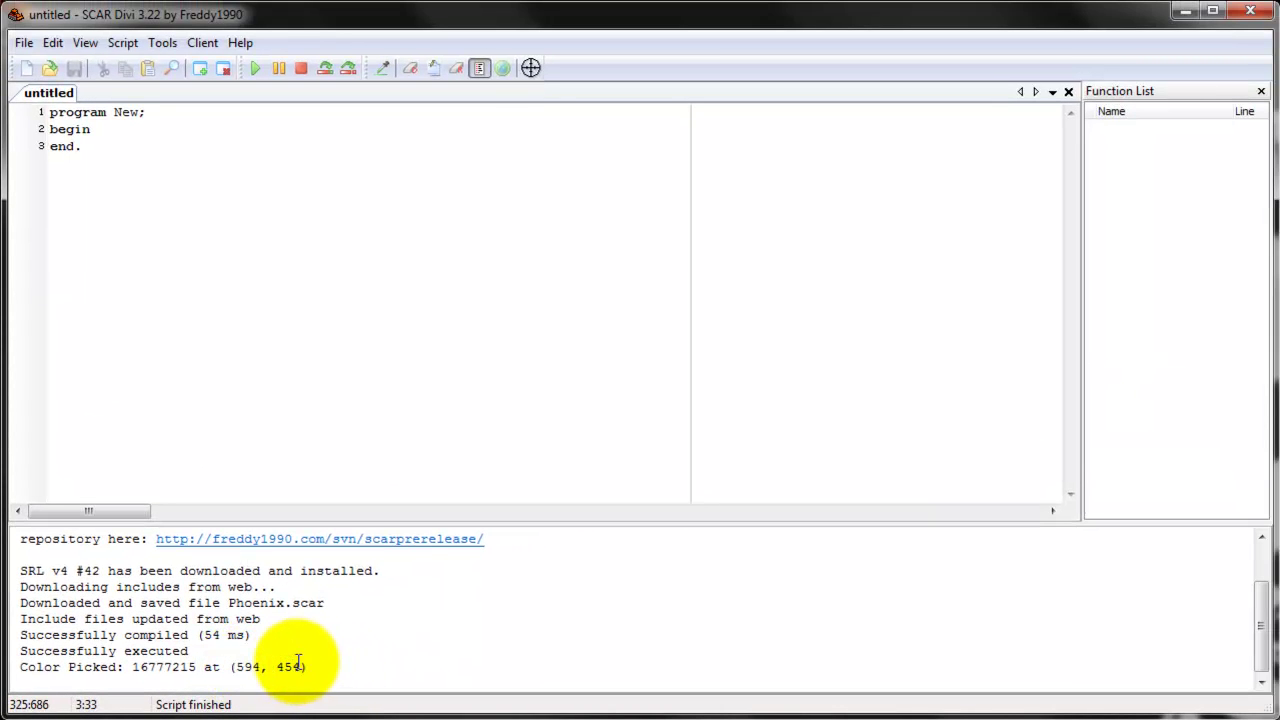
mouse_move(299, 666)
mouse_down()
mouse_move(238, 666)
mouse_move(299, 670)
mouse_up()
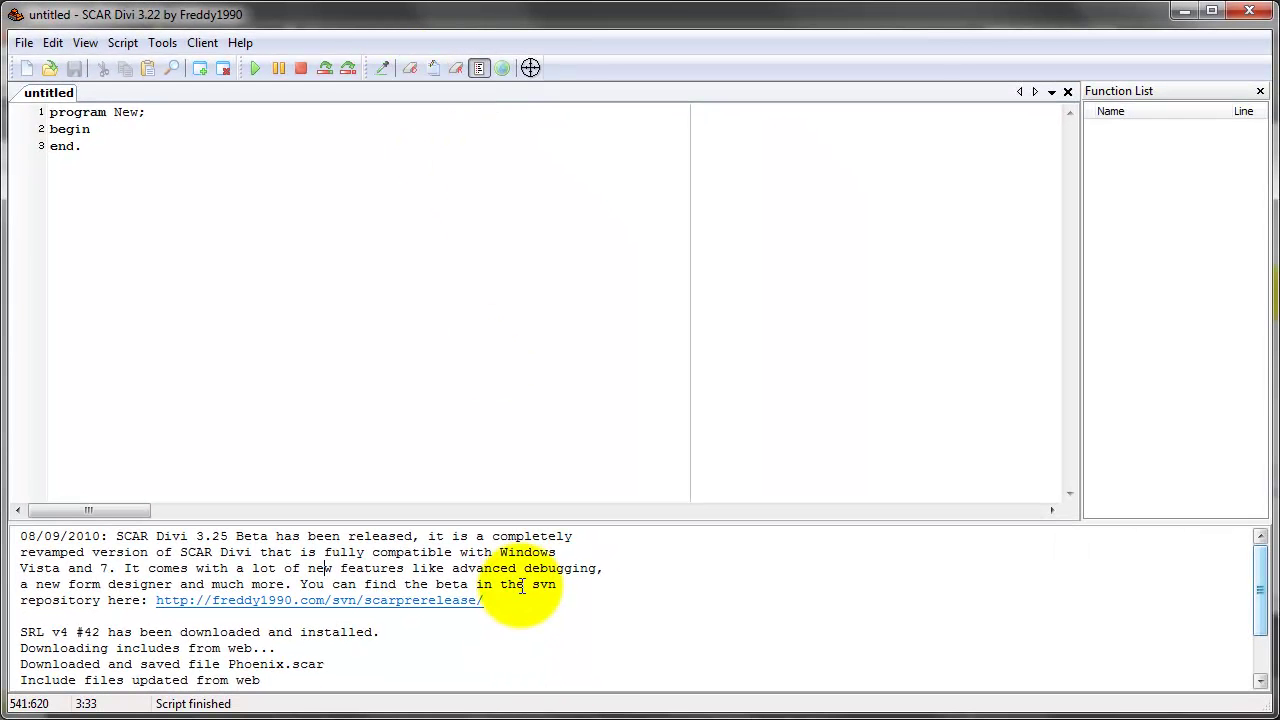
Clear all text from the debug output, leaving the script in the editor.
drag(460, 652, 560, 552)
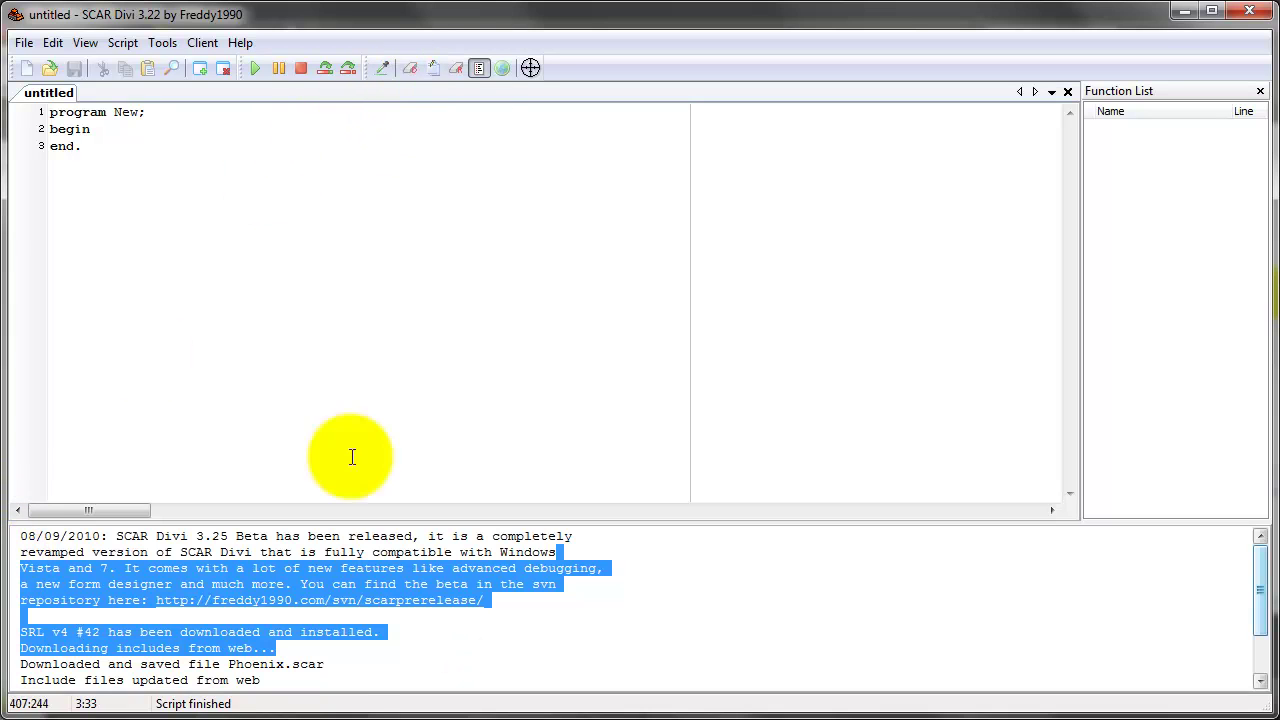
click(340, 687)
click(403, 194)
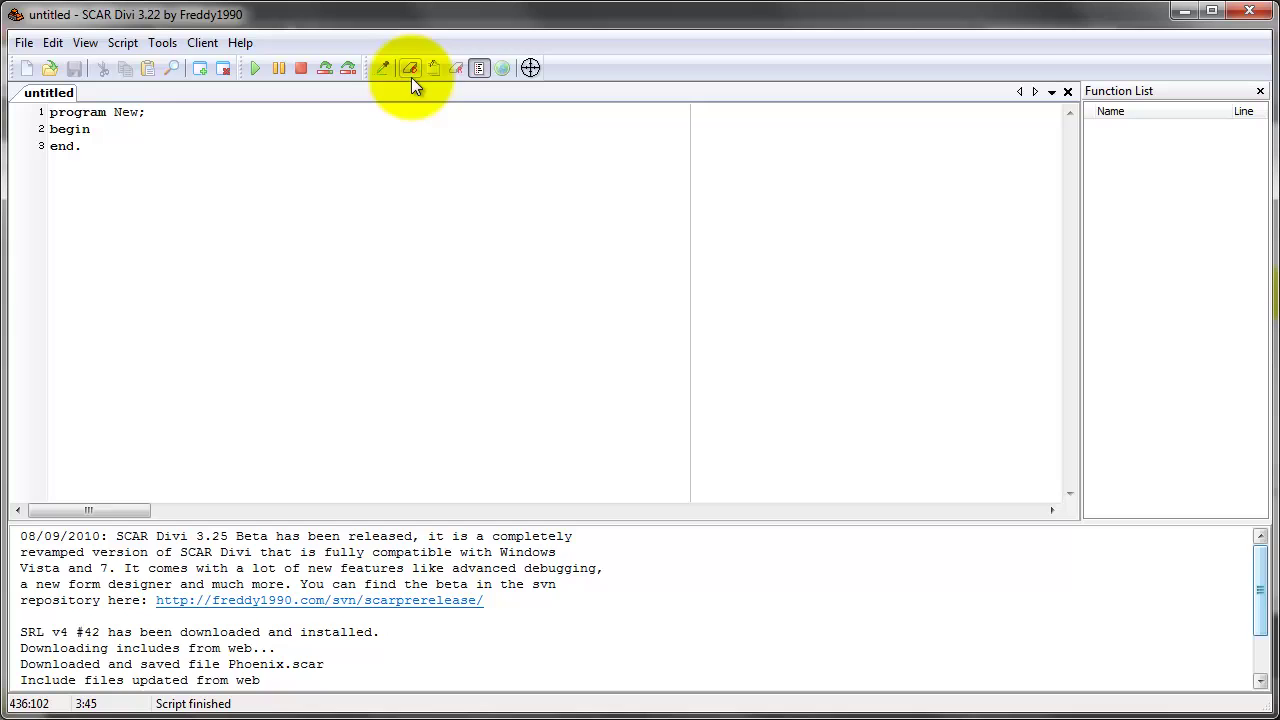
click(411, 75)
click(179, 585)
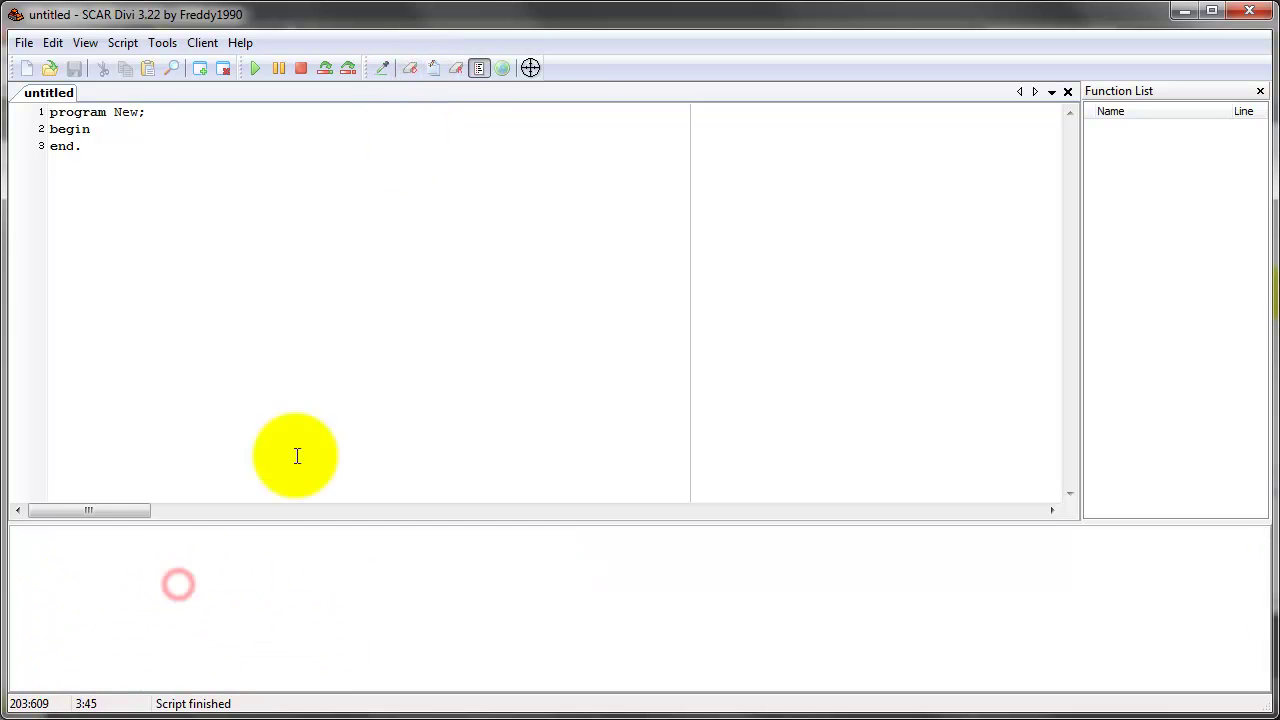
click(420, 157)
click(234, 606)
click(343, 318)
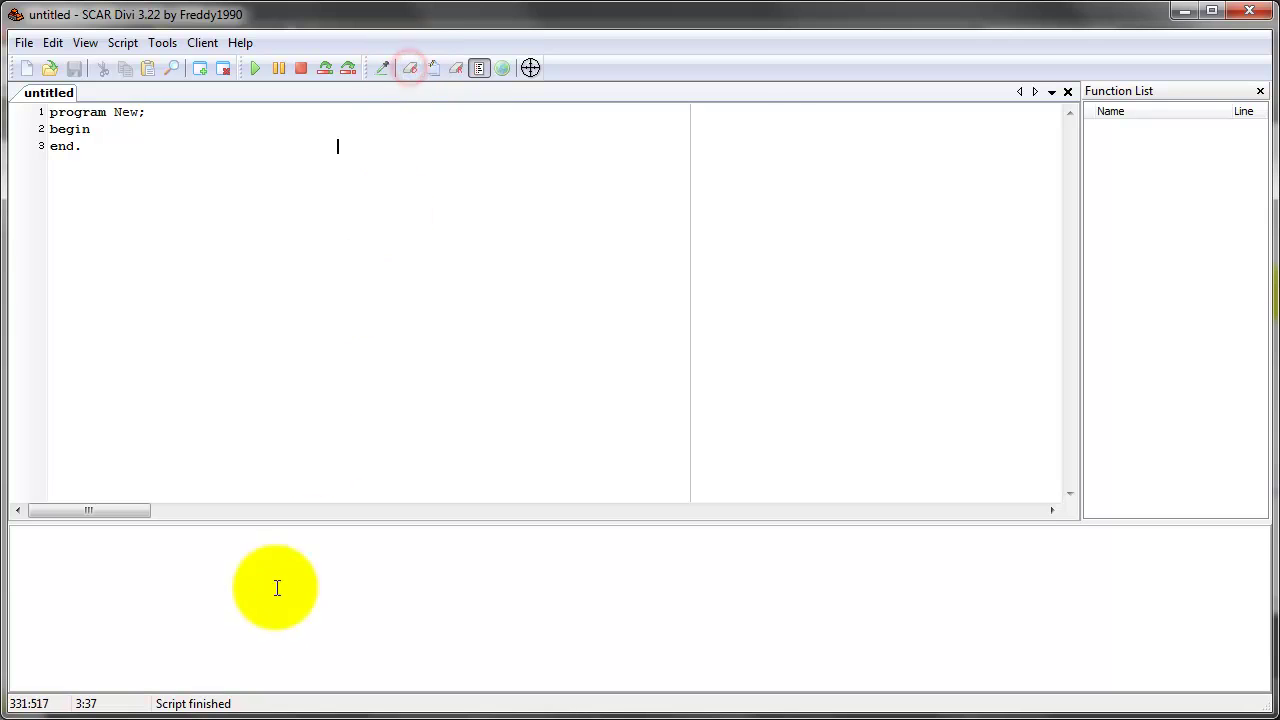
click(249, 617)
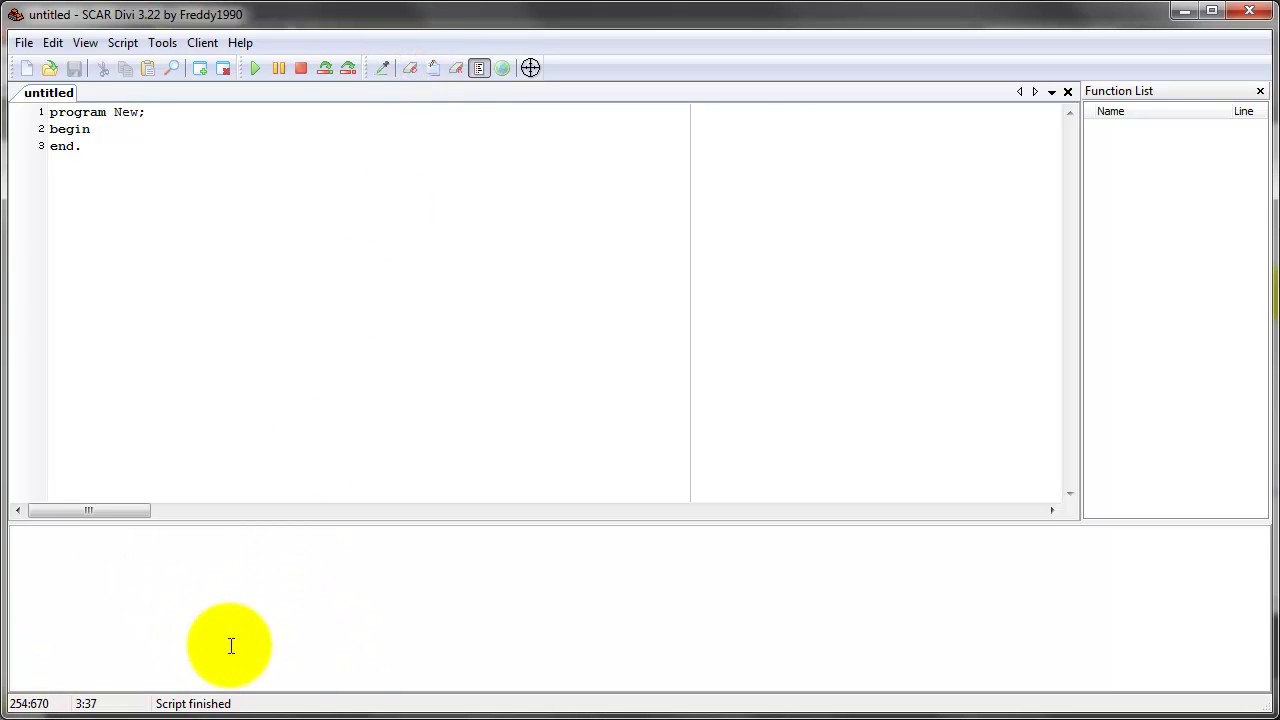
click(50, 562)
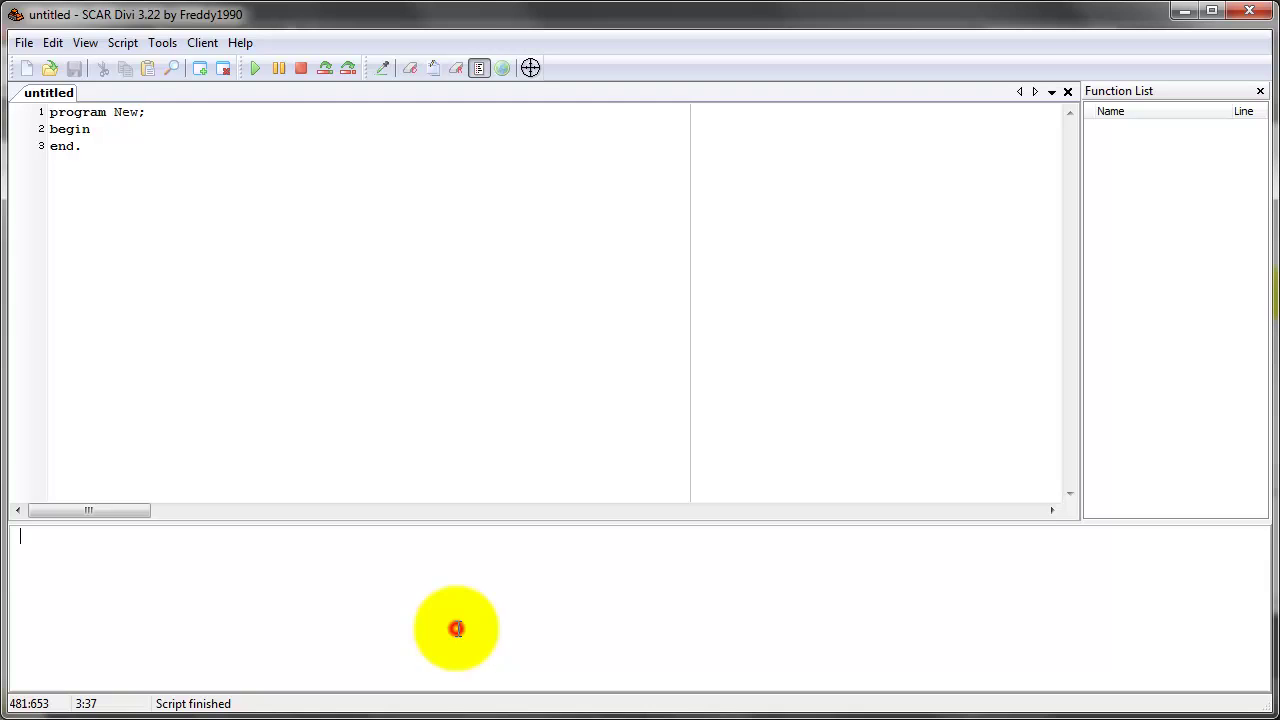
drag(121, 189, 60, 113)
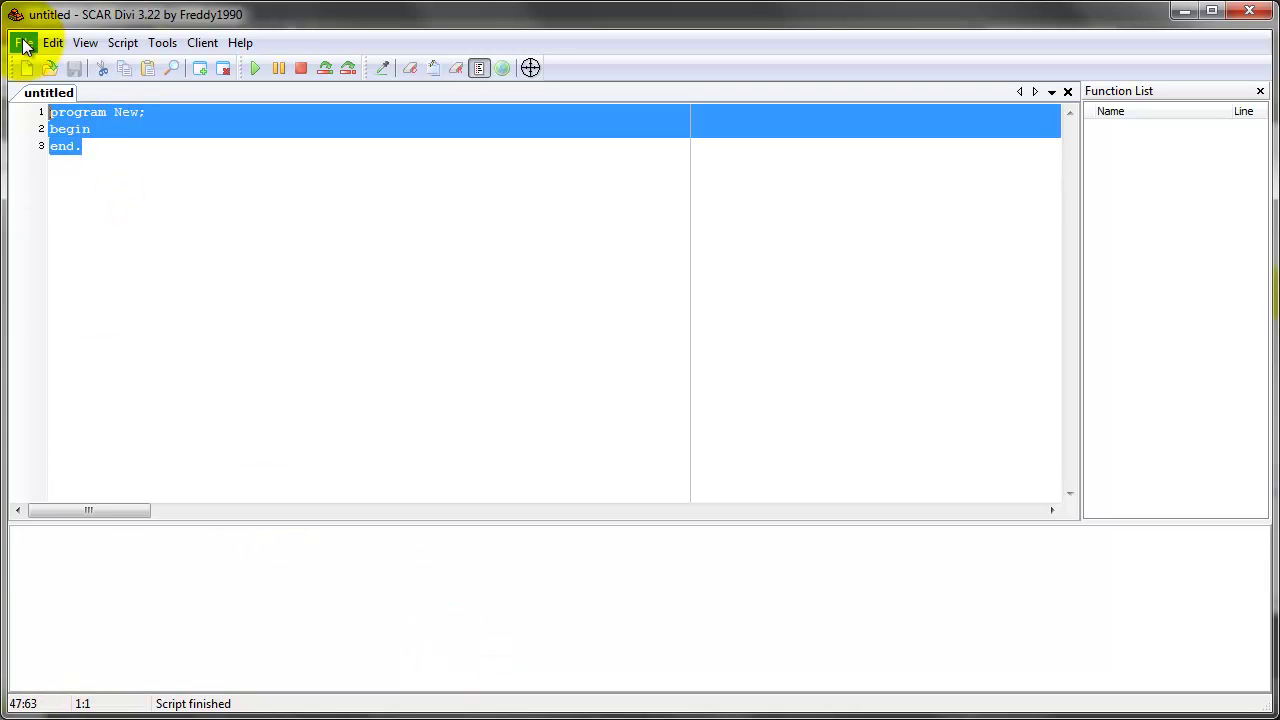
click(92, 206)
key(ctrl+a)
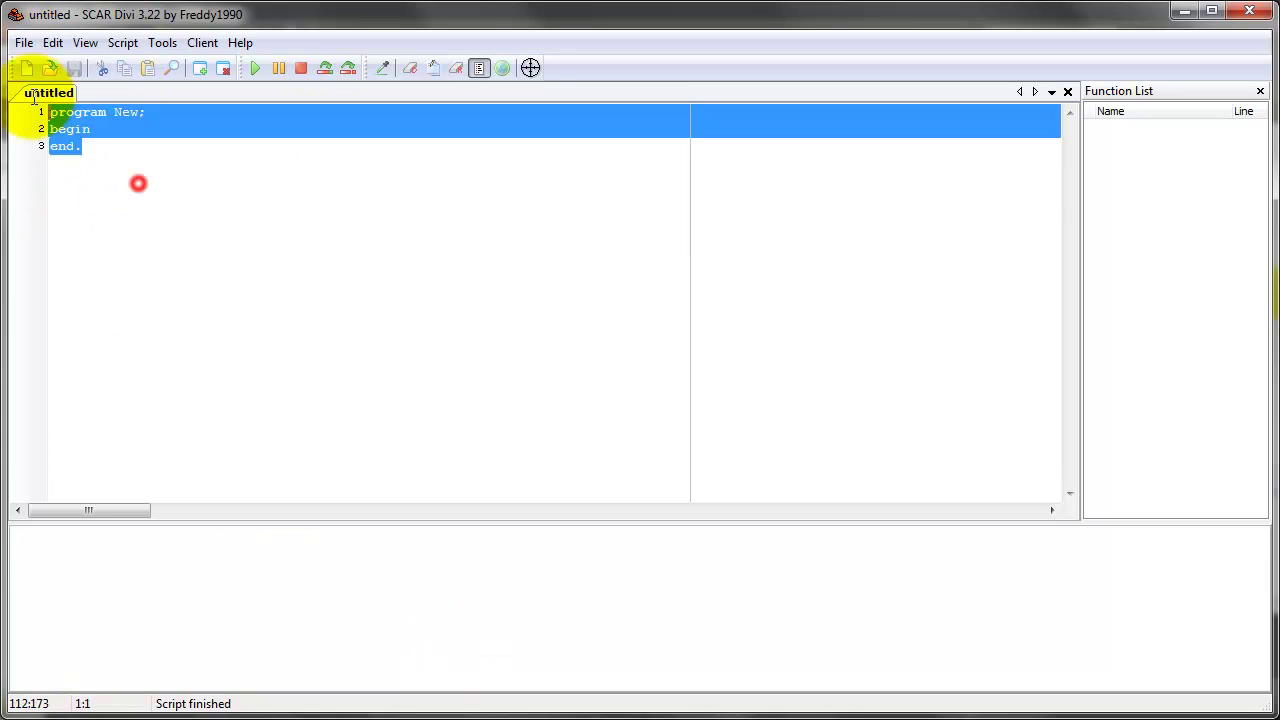
click(91, 191)
click(124, 185)
click(114, 146)
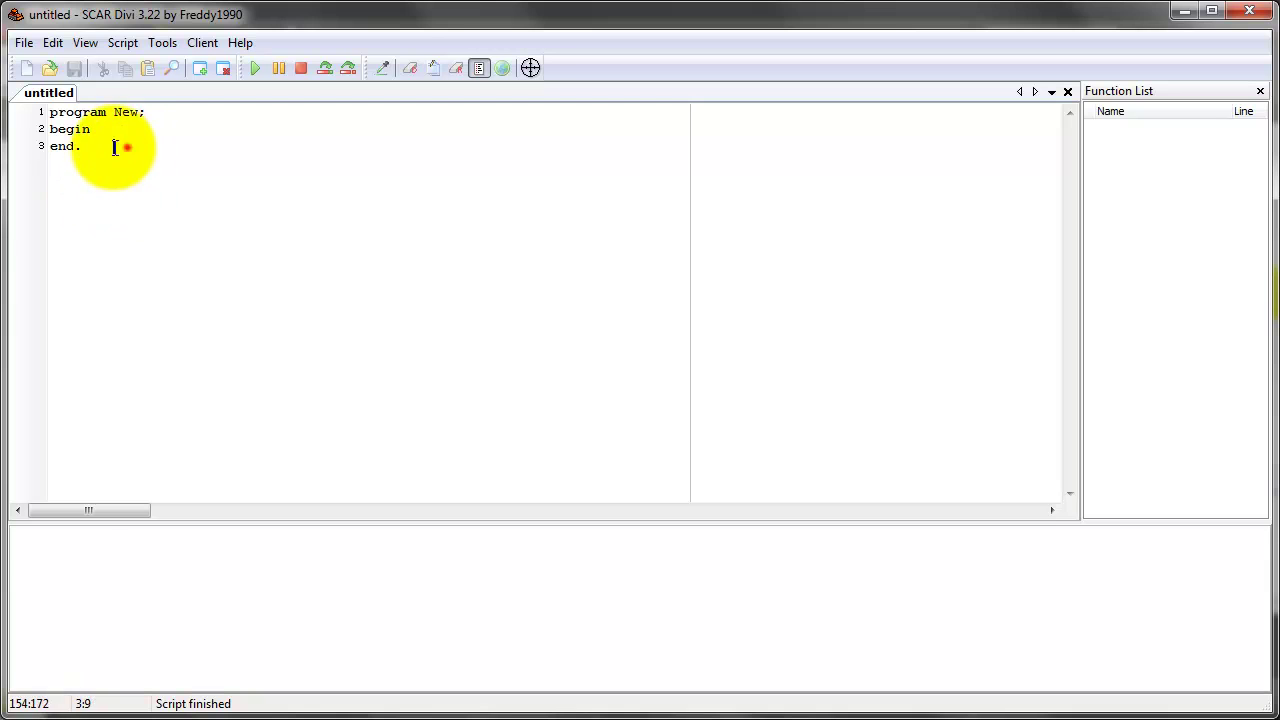
key(ctrl+a)
click(108, 165)
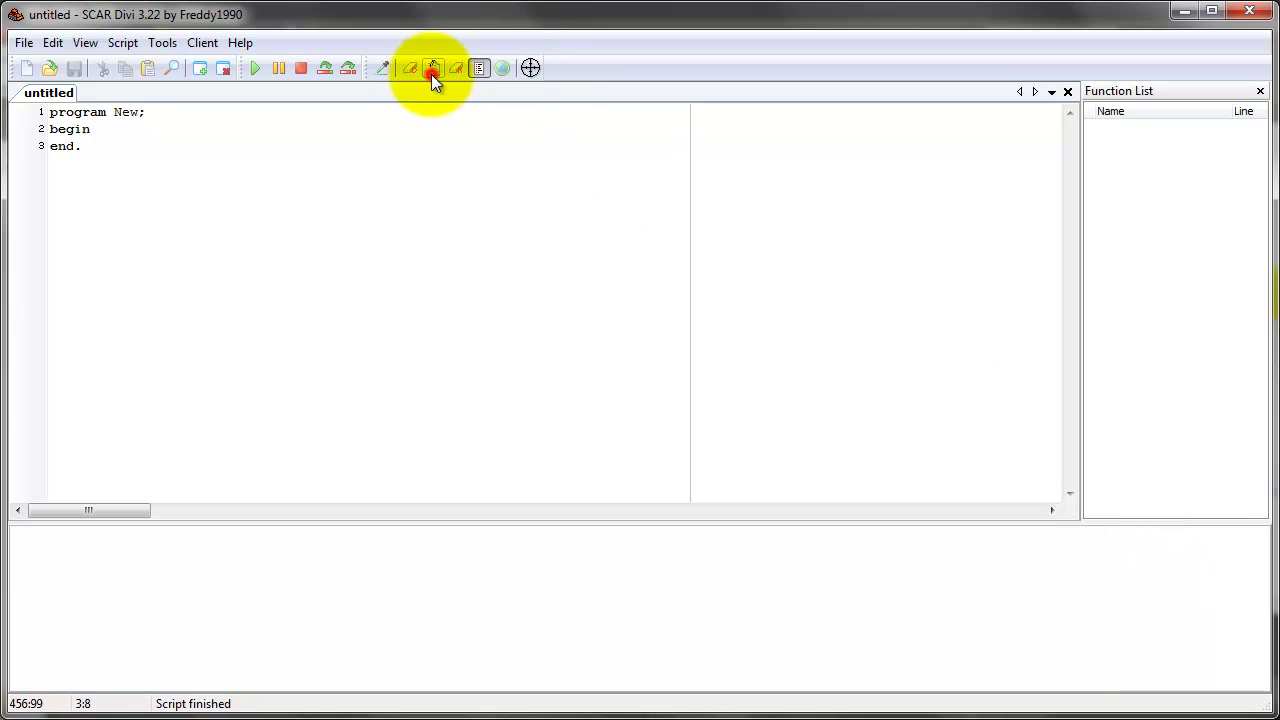
Show the additional text pane beside the debug output, place the cursor in it, and hide the pane again.
click(458, 70)
click(1180, 621)
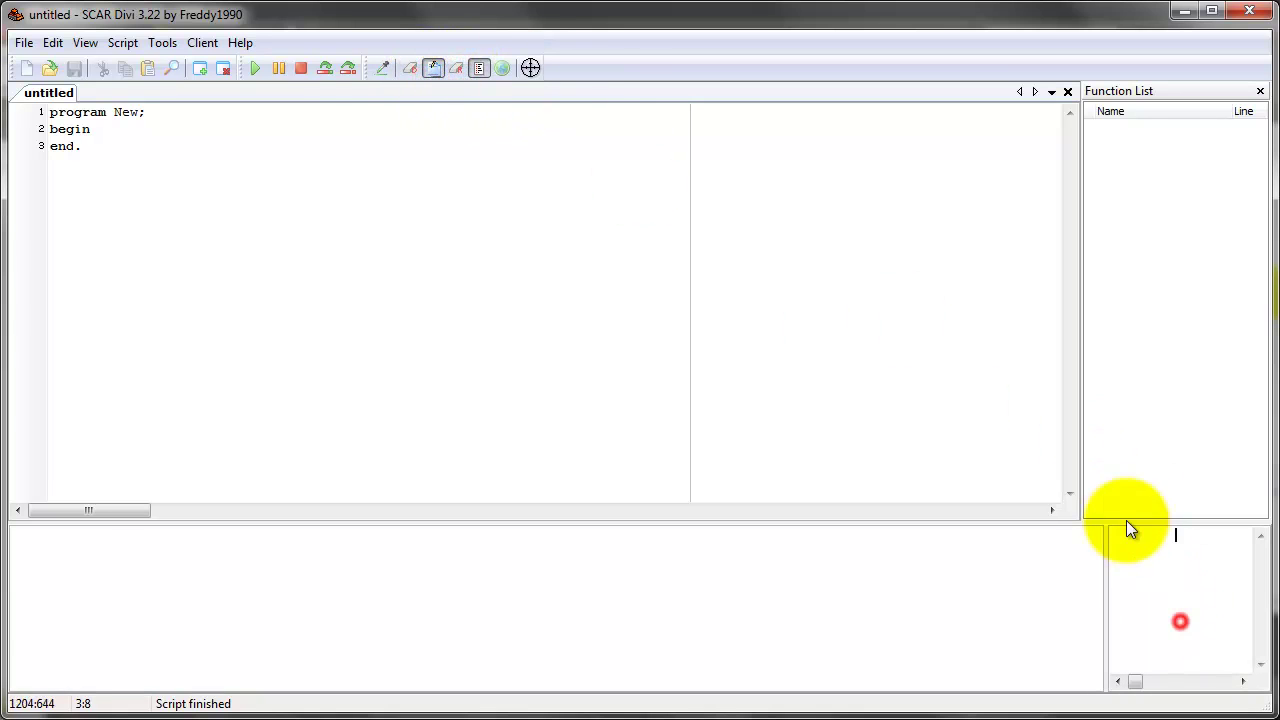
click(433, 68)
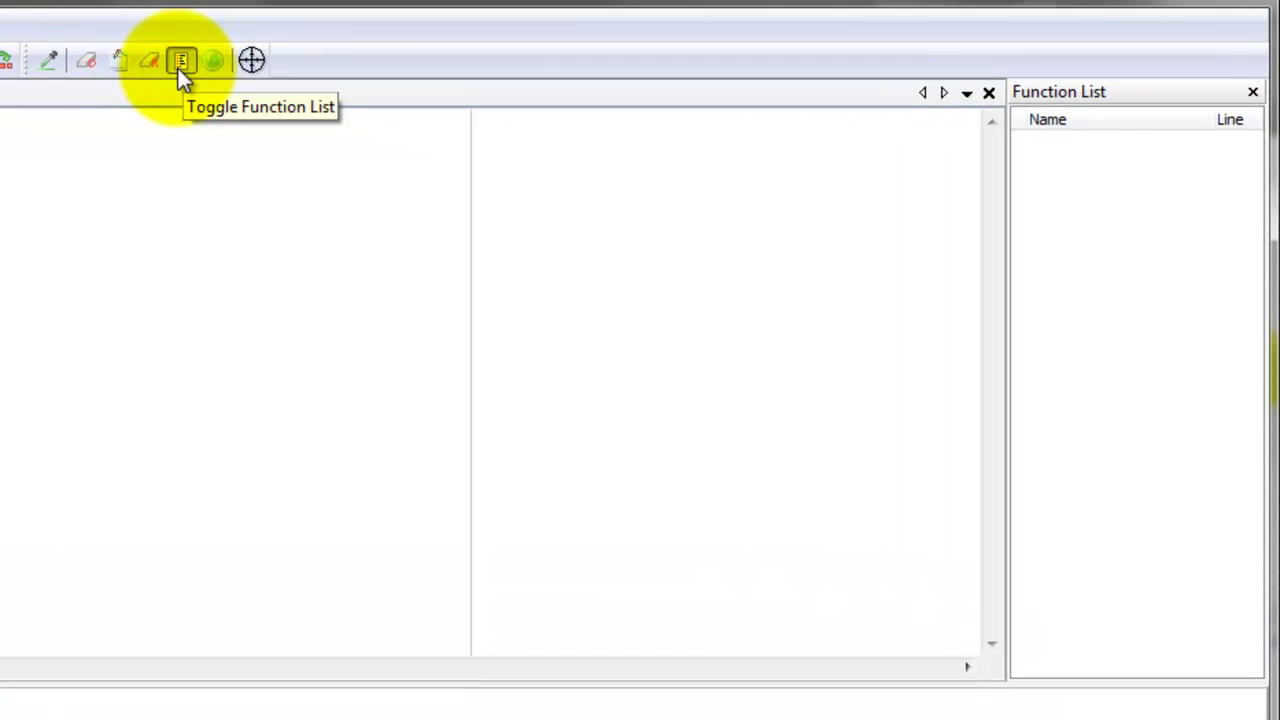
Hide the Function List and show it again.
click(179, 64)
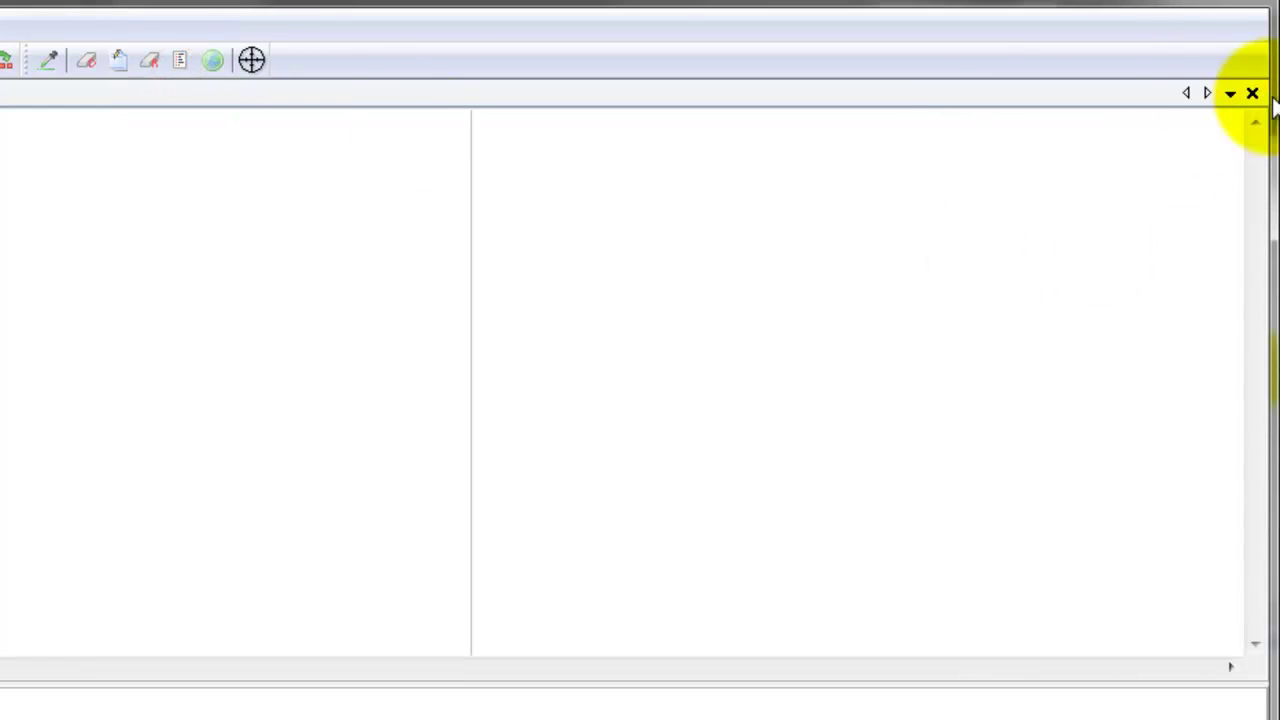
click(180, 60)
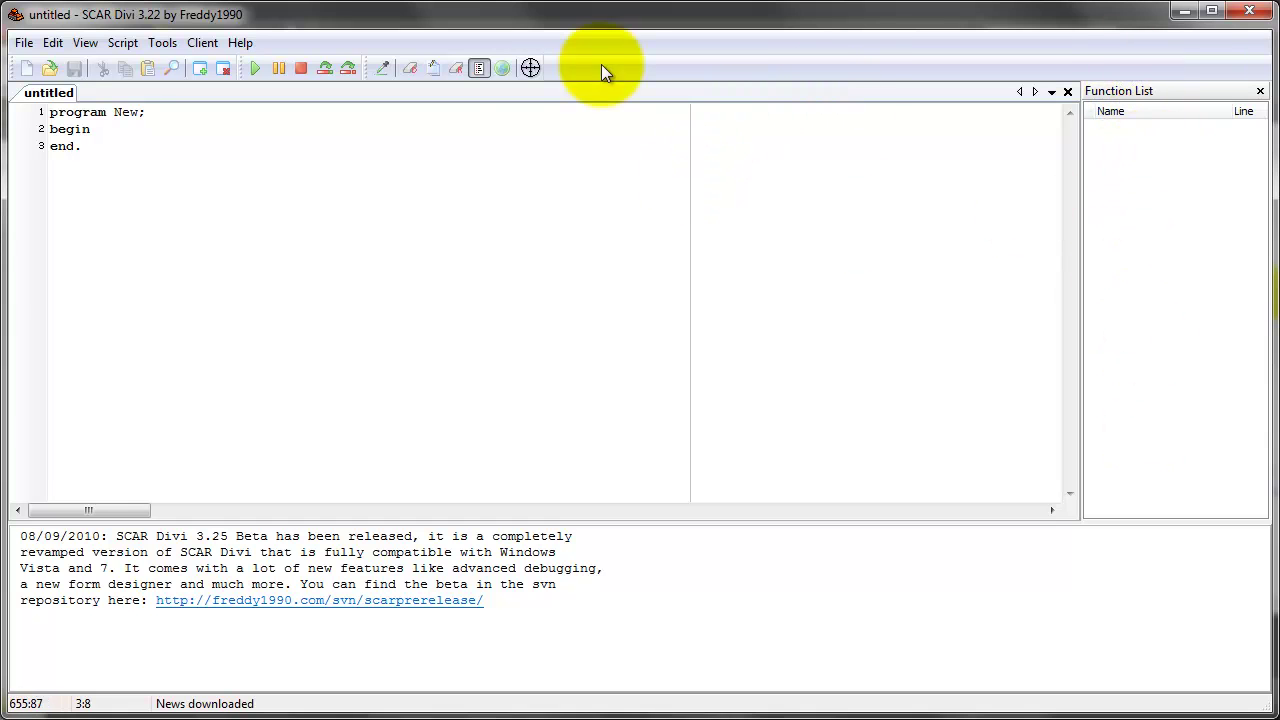
Download the latest SCAR news into the debug output and highlight the text of the newest entry.
click(478, 70)
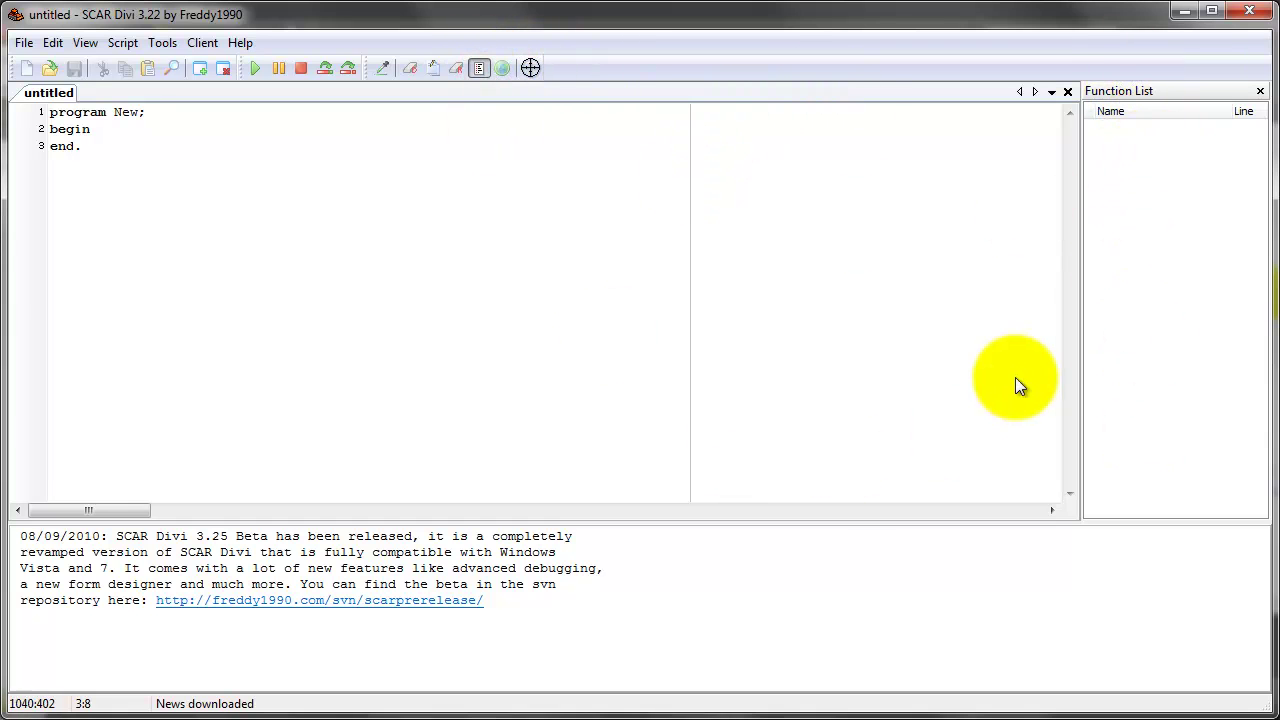
click(504, 70)
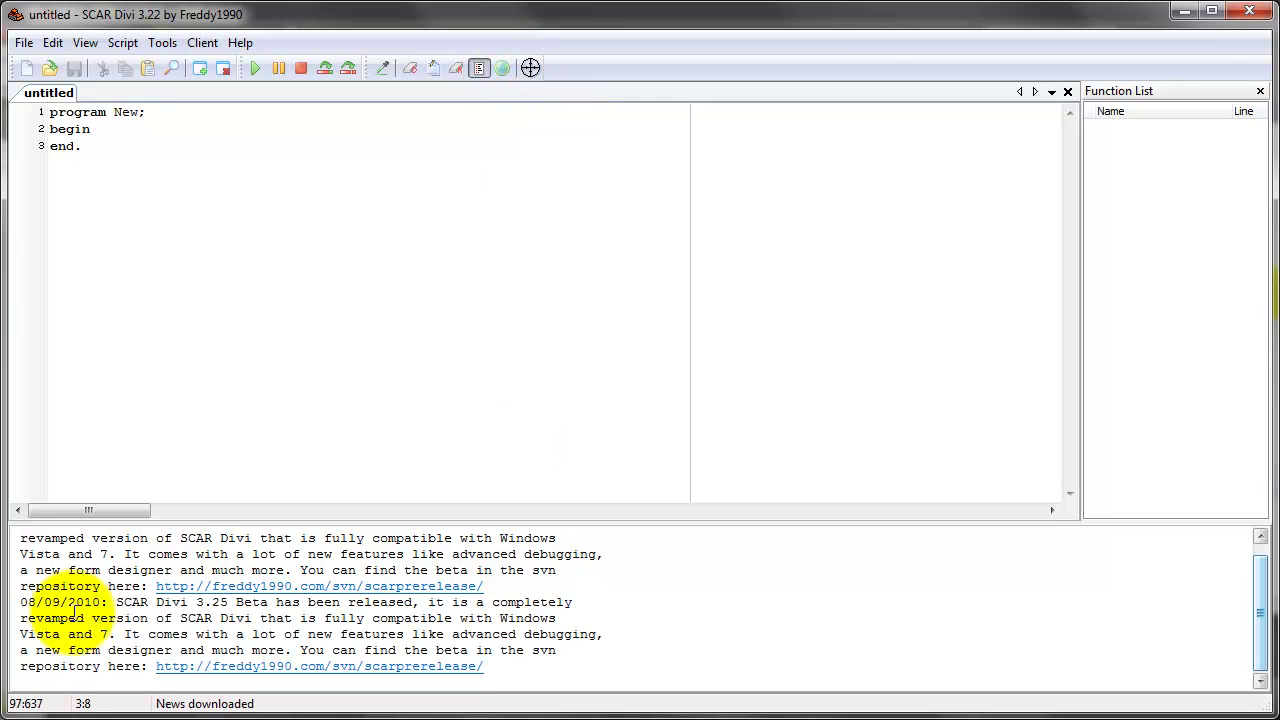
drag(22, 614, 125, 612)
click(78, 588)
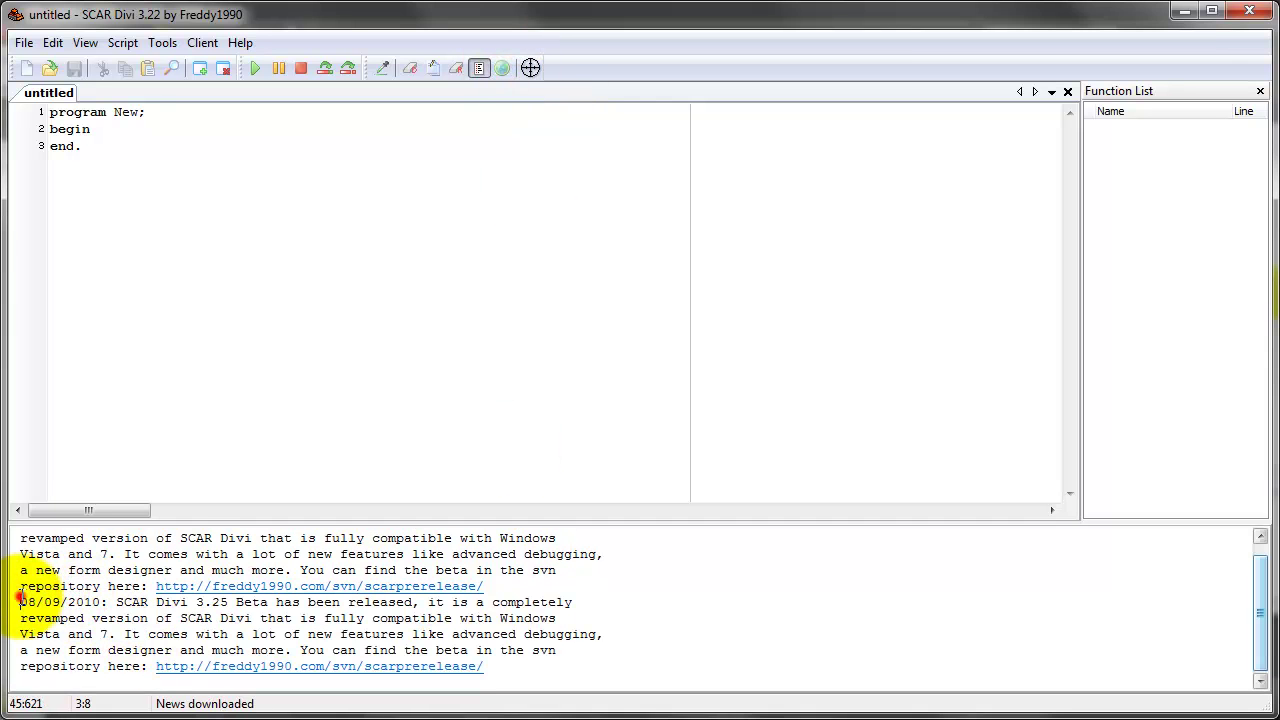
drag(20, 602, 680, 697)
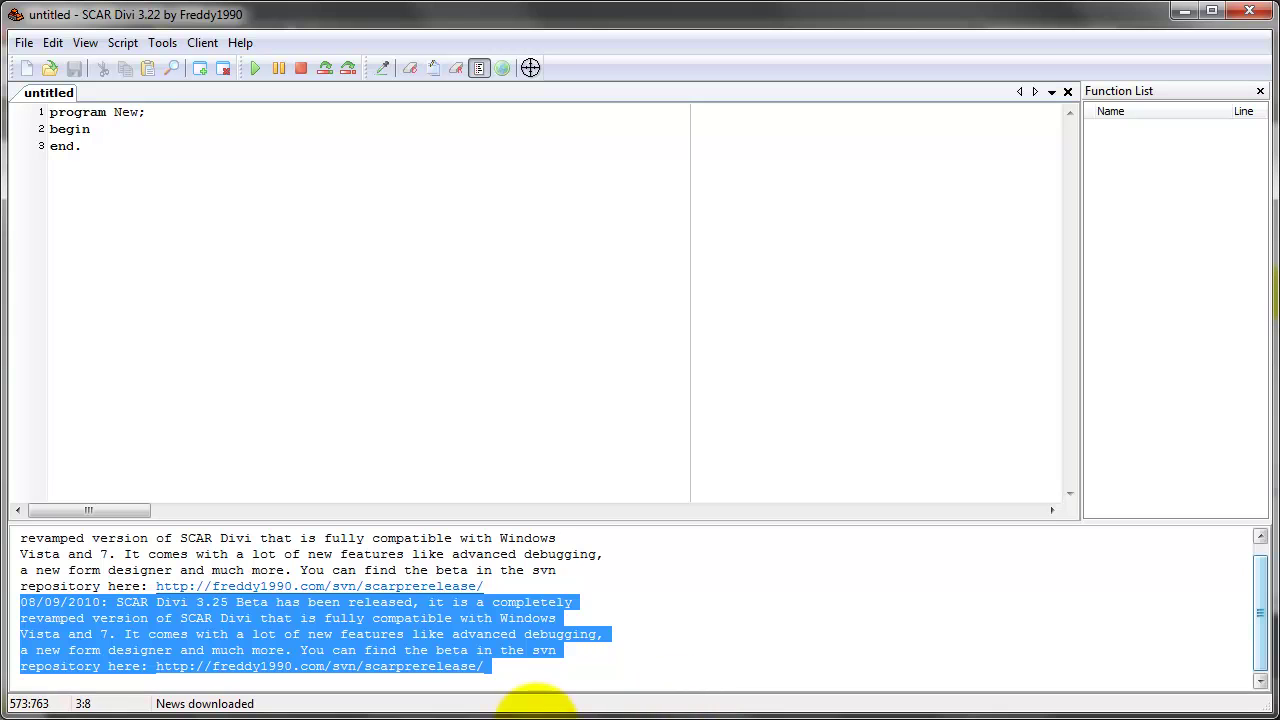
click(523, 680)
drag(605, 674, 510, 662)
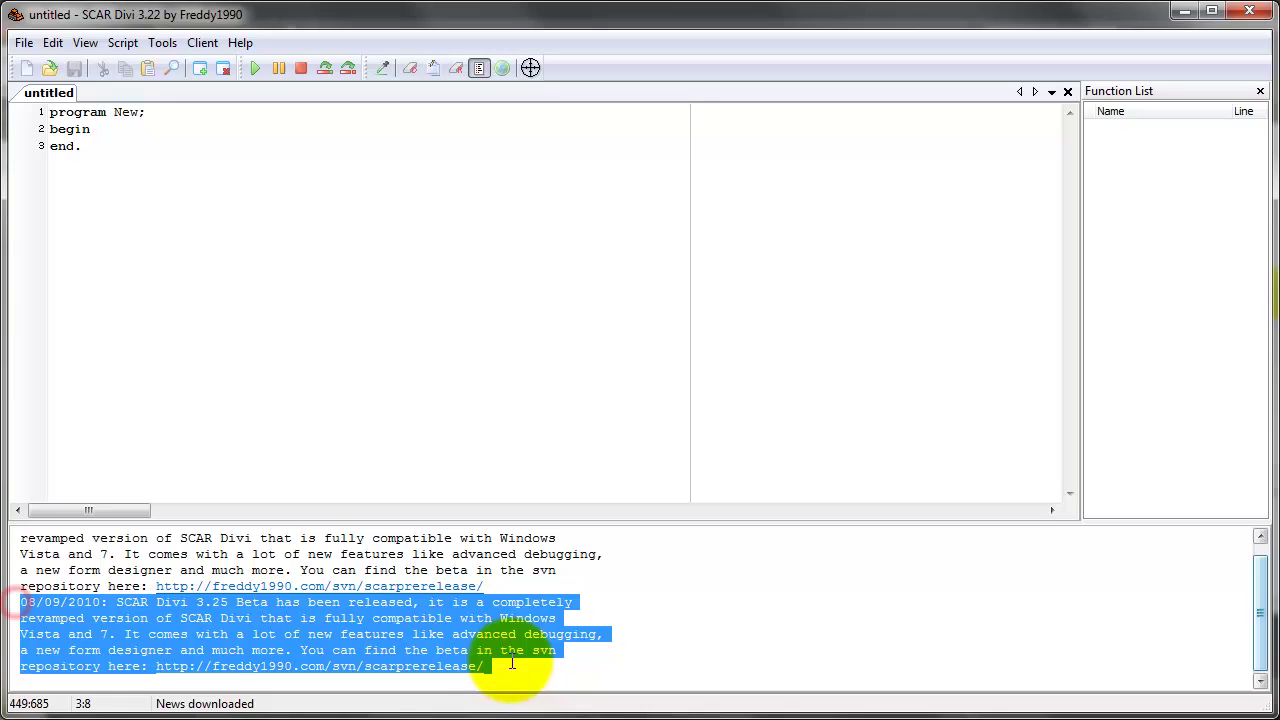
click(568, 660)
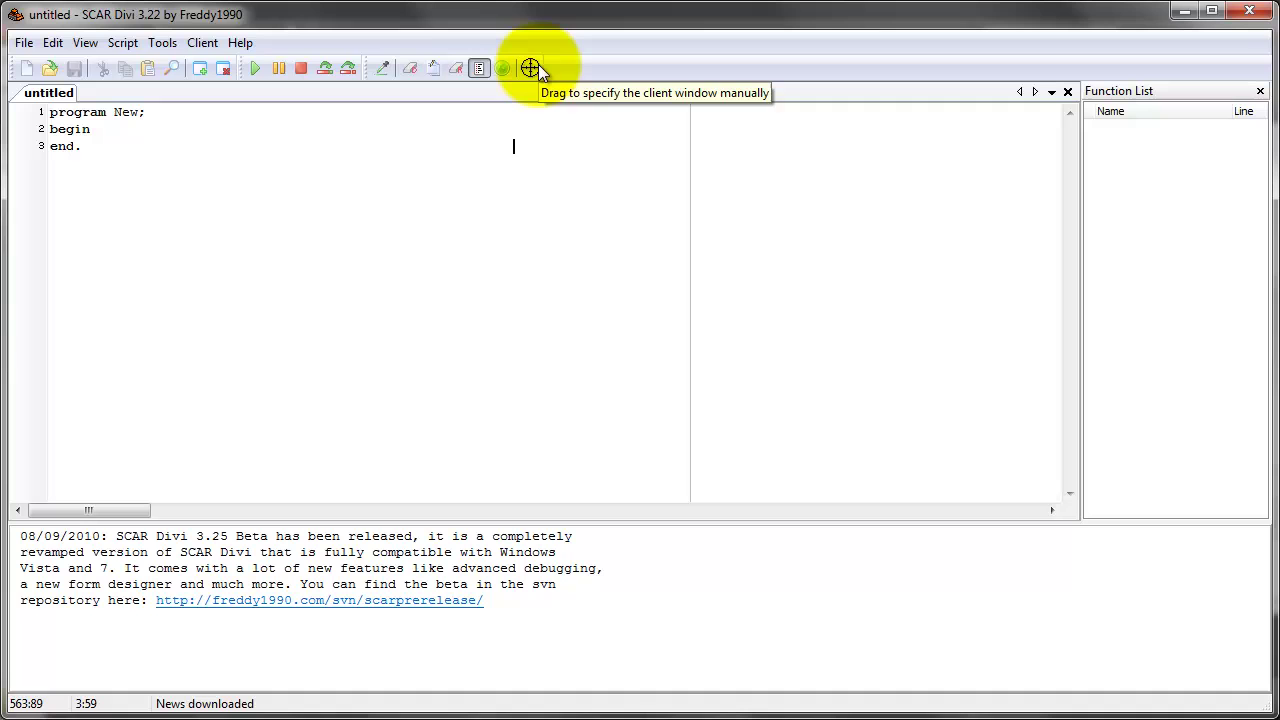
Examine the pointer coordinate read-out at different points of the untitled script editor.
drag(531, 68, 130, 438)
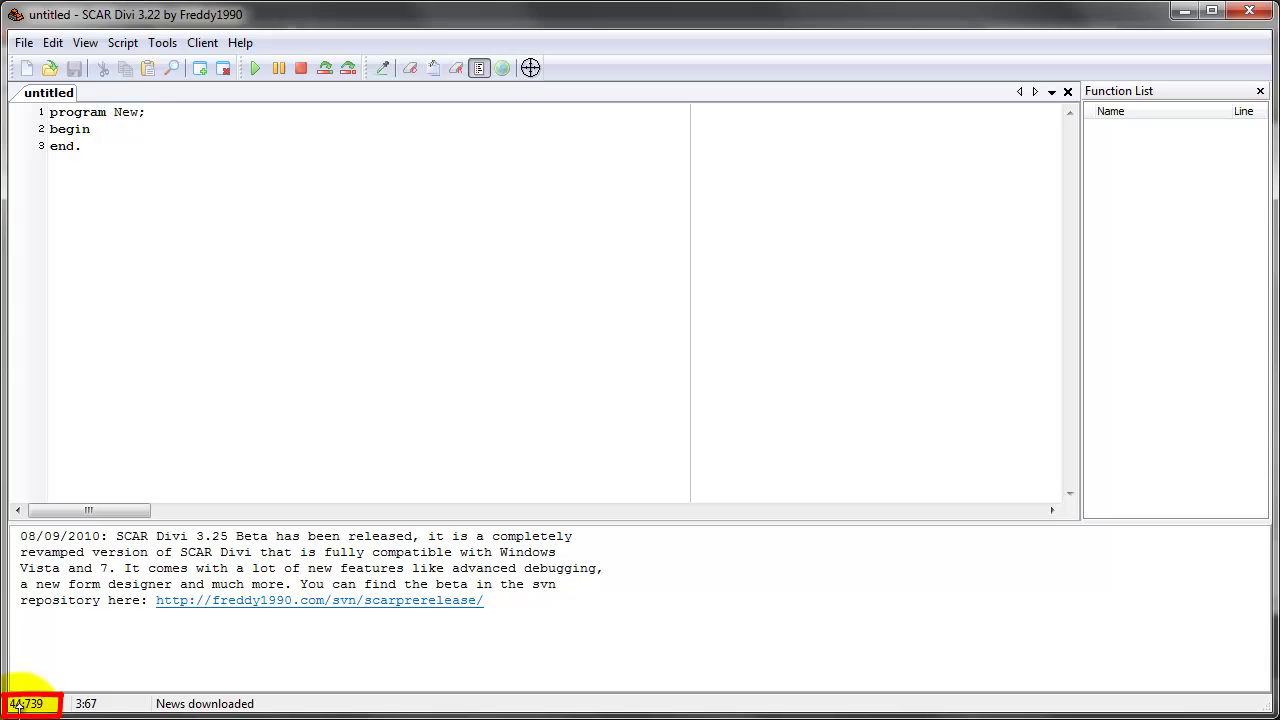
click(237, 449)
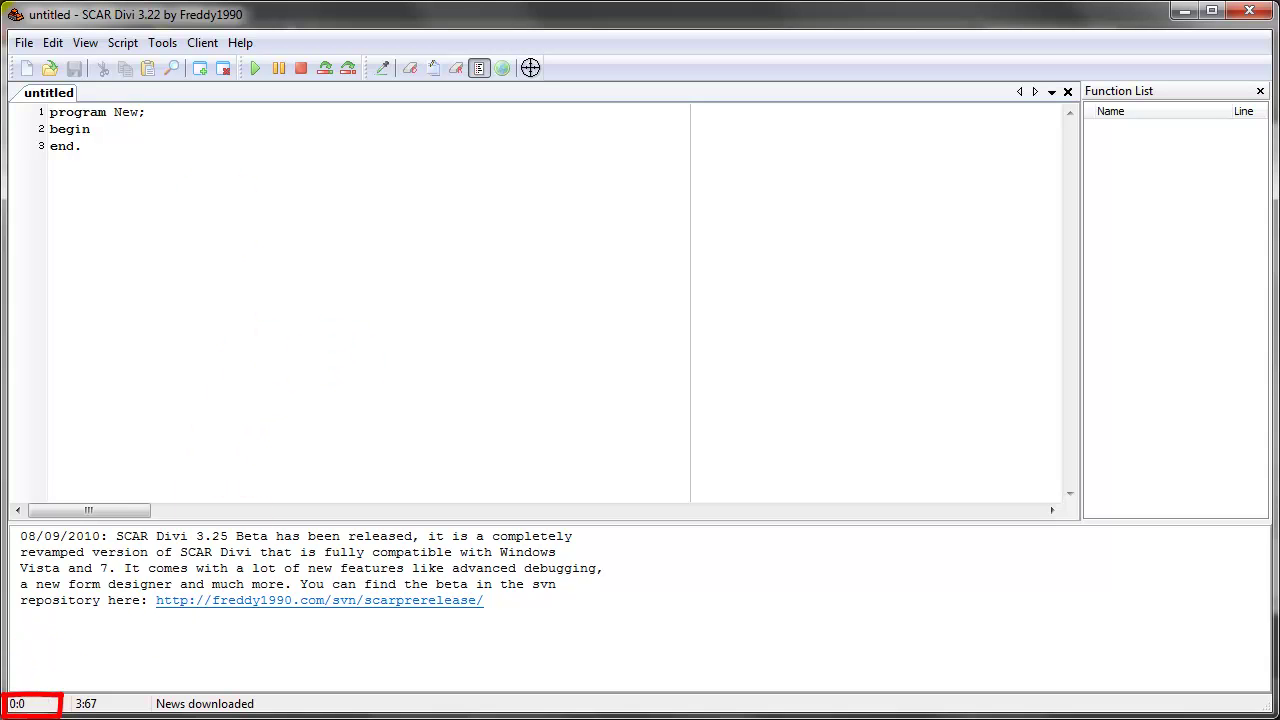
click(460, 209)
click(838, 430)
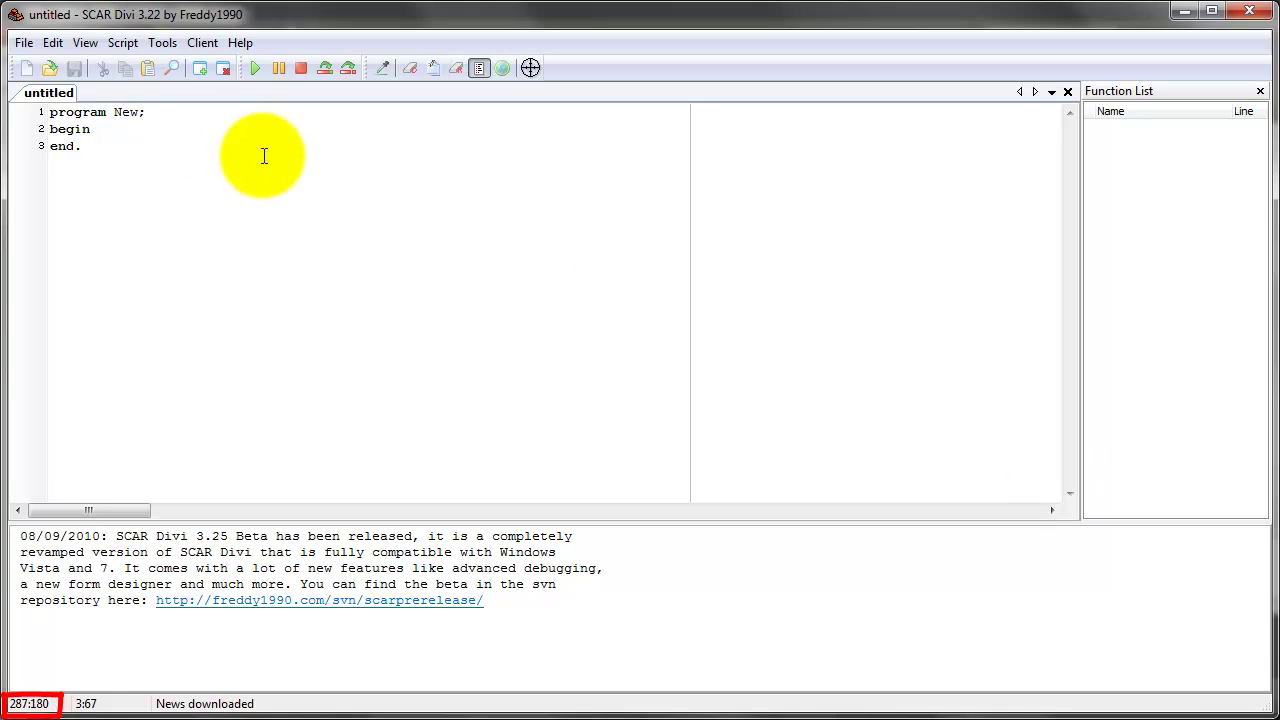
key(ctrl+a)
click(497, 486)
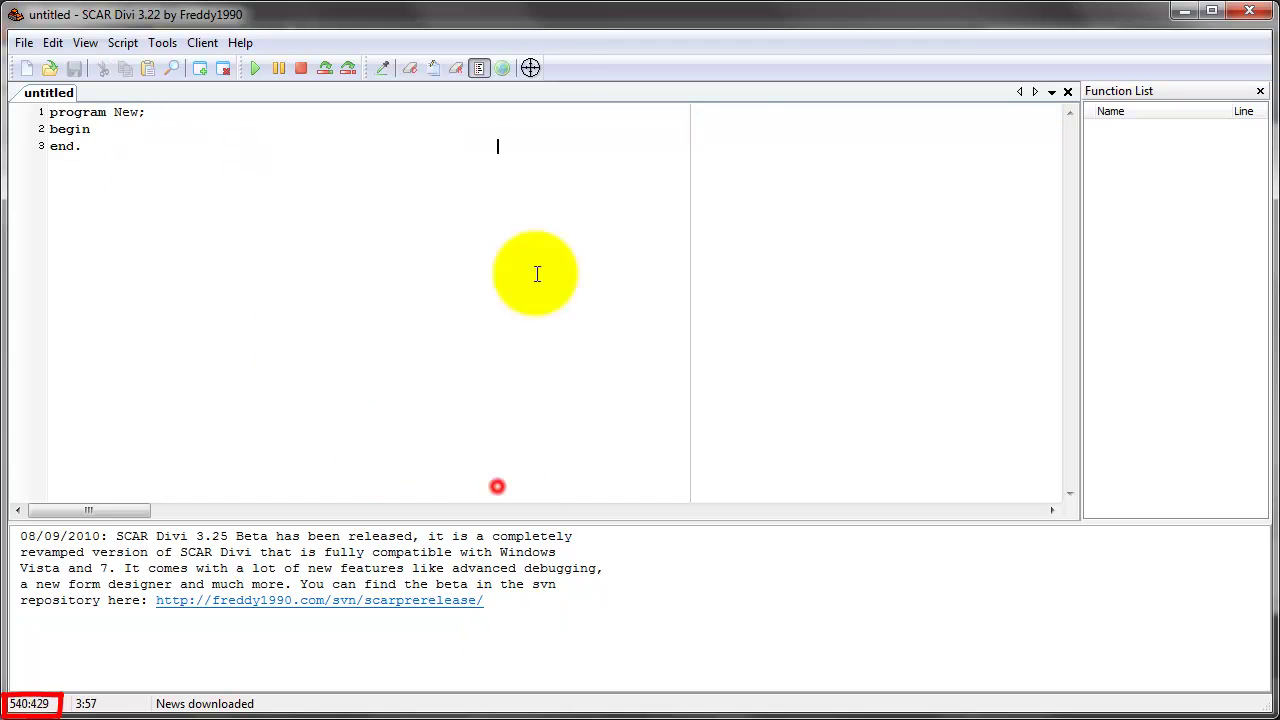
Target the script editor pane as the client window manually and check the coordinates near its origin.
drag(534, 62, 607, 347)
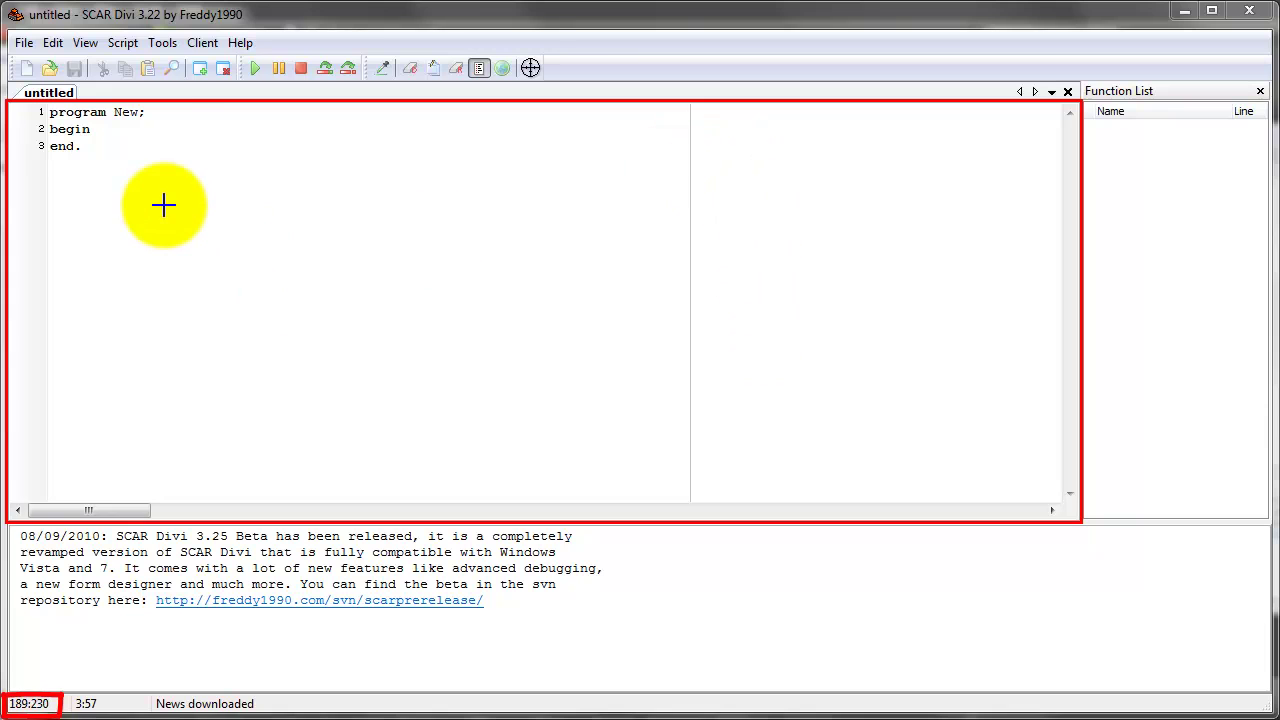
drag(164, 205, 165, 204)
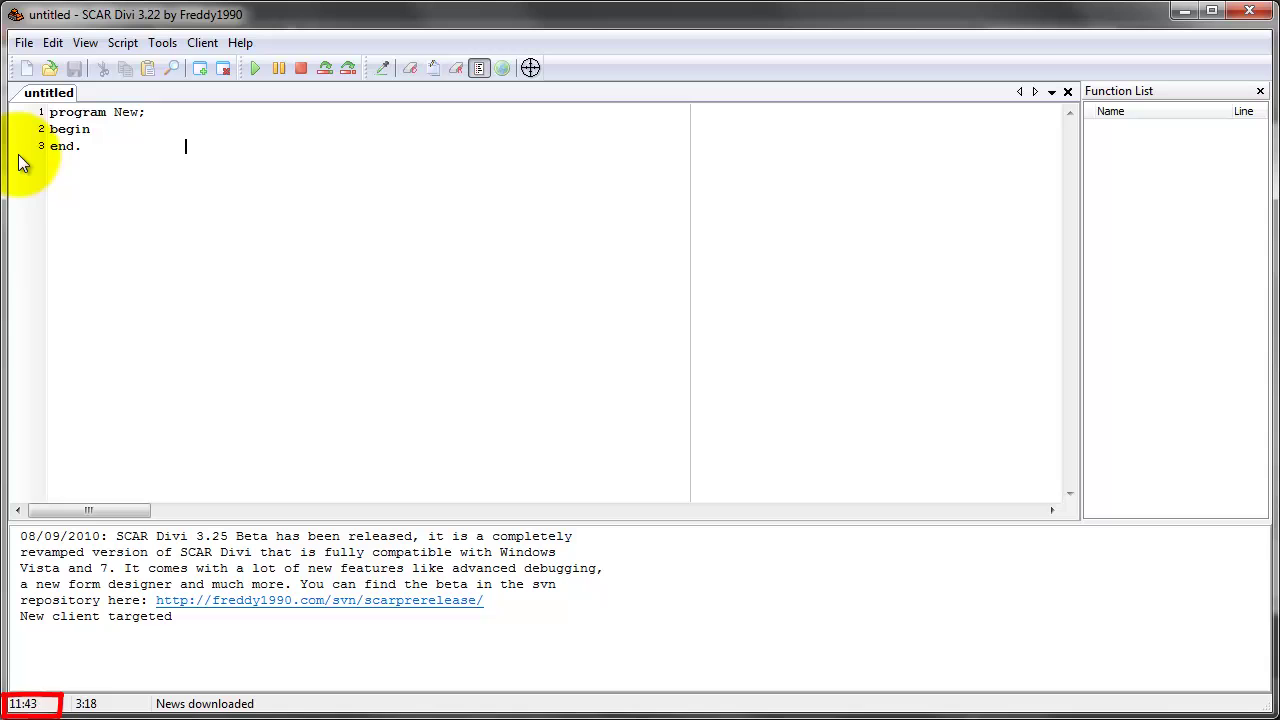
key(ctrl+a)
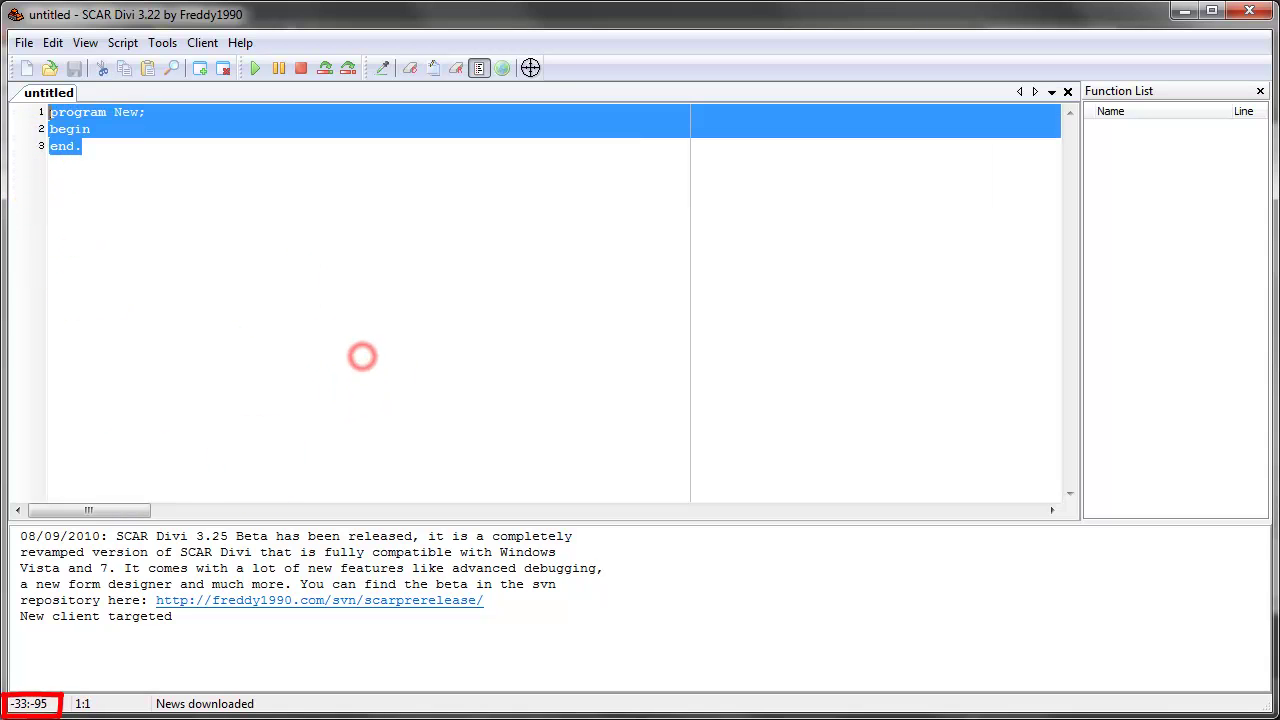
click(283, 254)
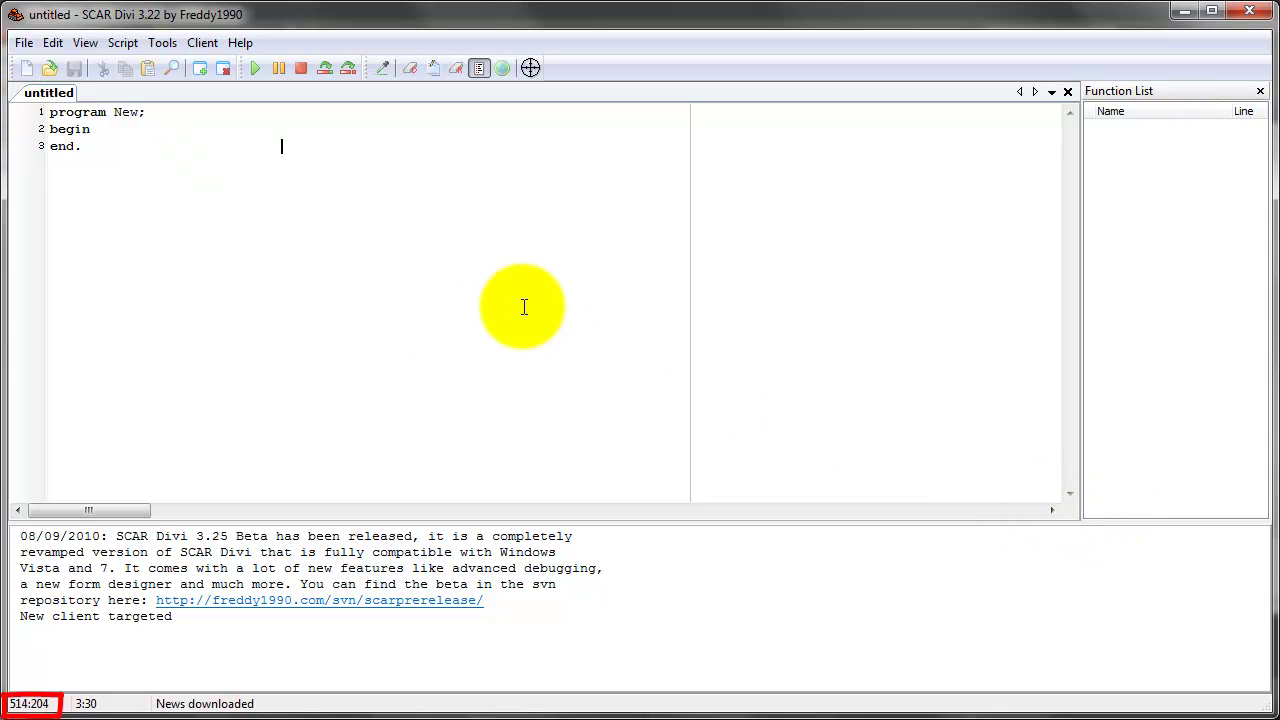
Examine how the pointer coordinates change across the targeted editor pane, starting from its upper-left corner.
drag(523, 306, 55, 76)
click(256, 305)
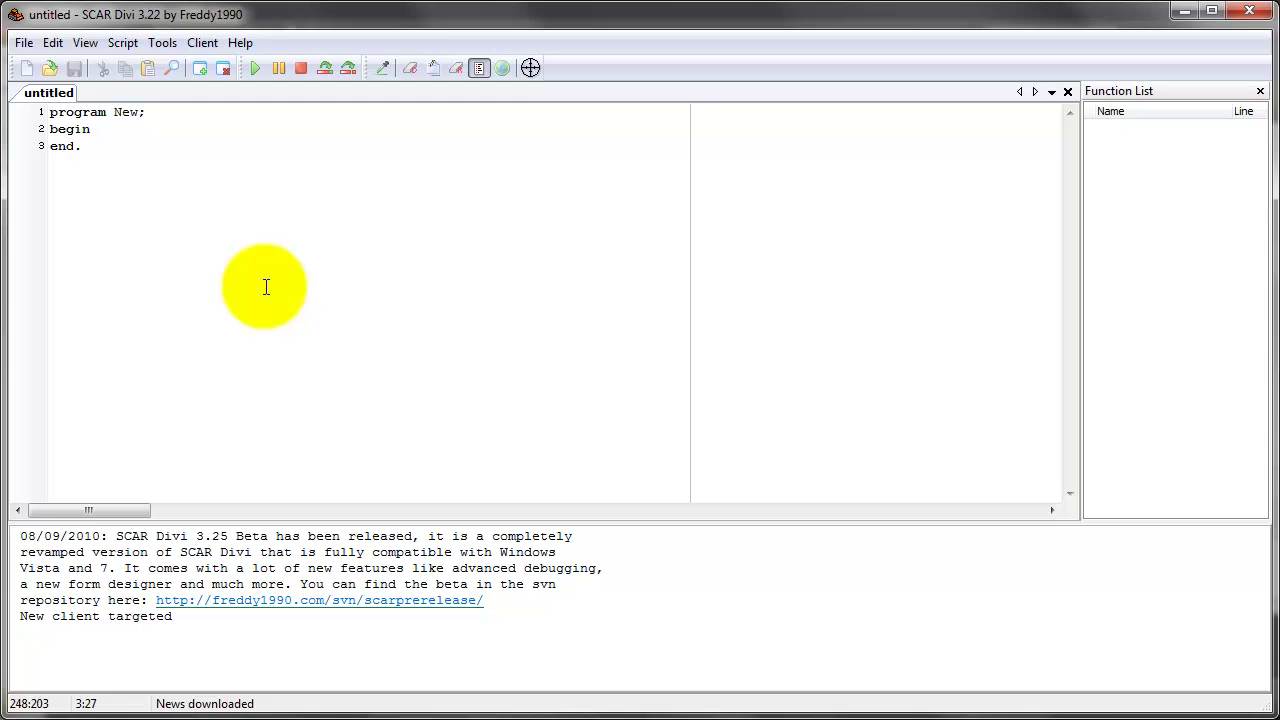
key(ctrl+a)
click(383, 323)
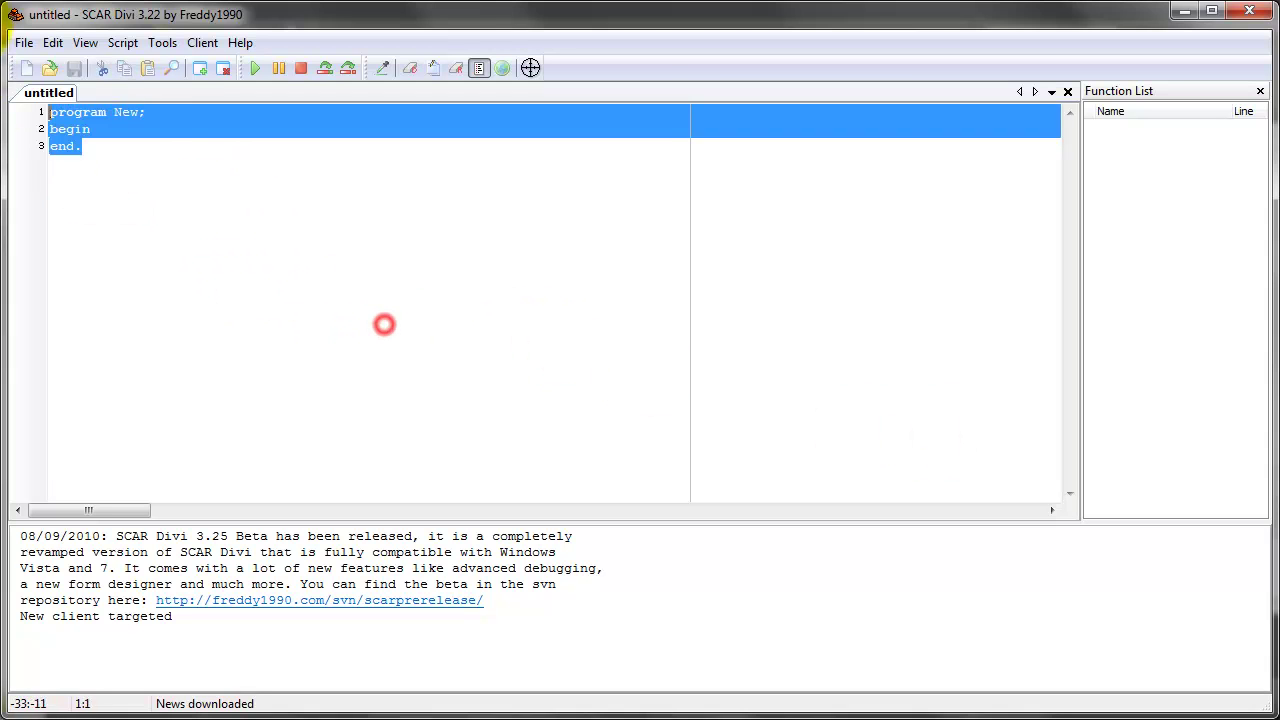
key(ctrl+a)
click(201, 146)
key(ctrl+a)
click(86, 166)
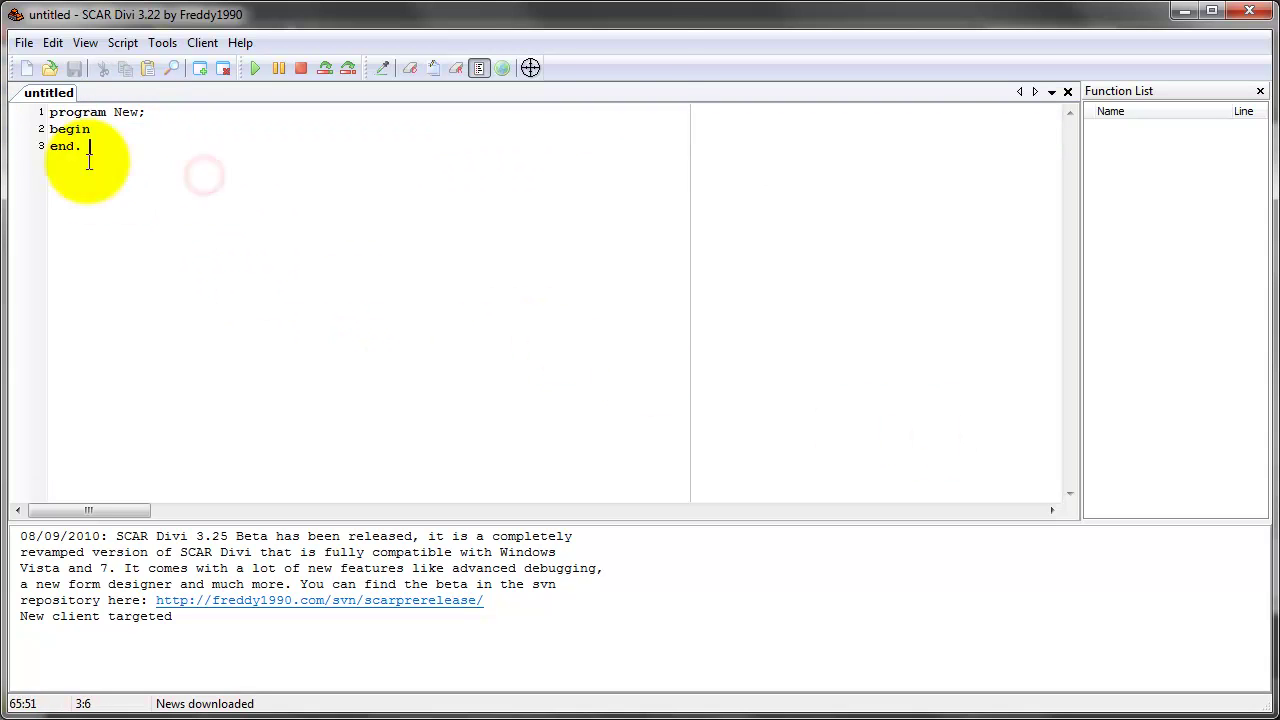
click(153, 209)
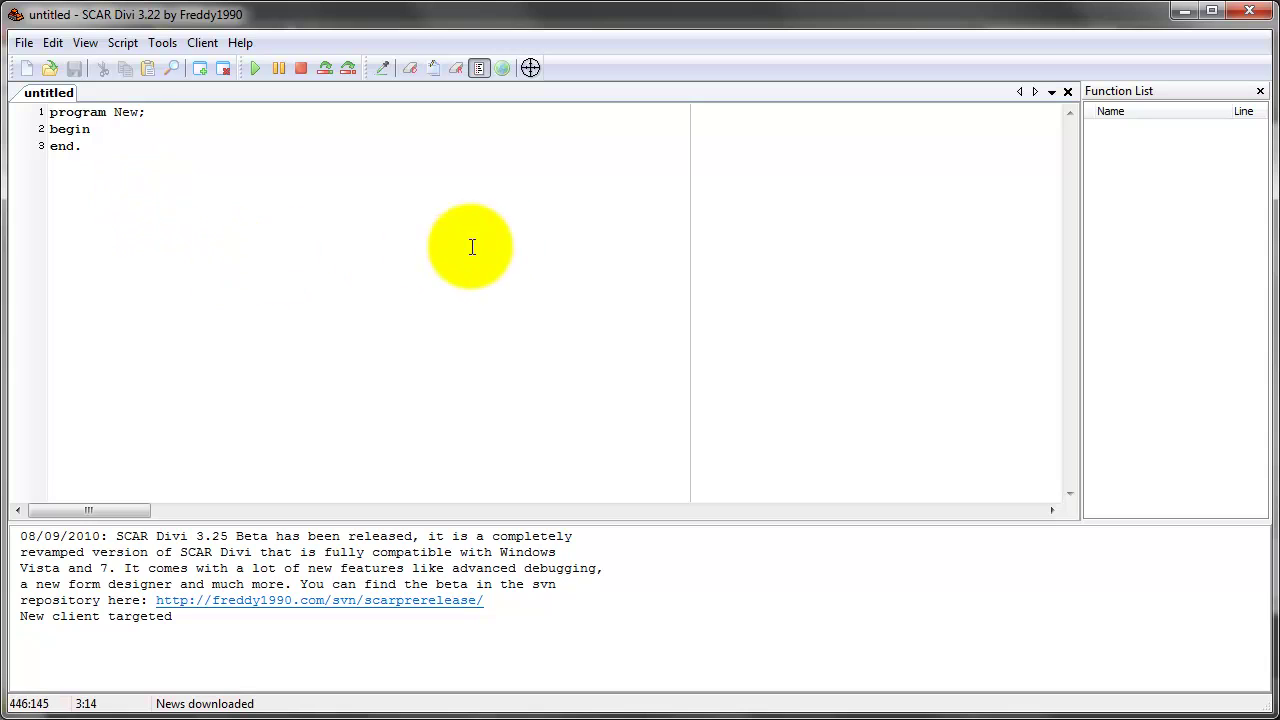
click(115, 146)
click(273, 174)
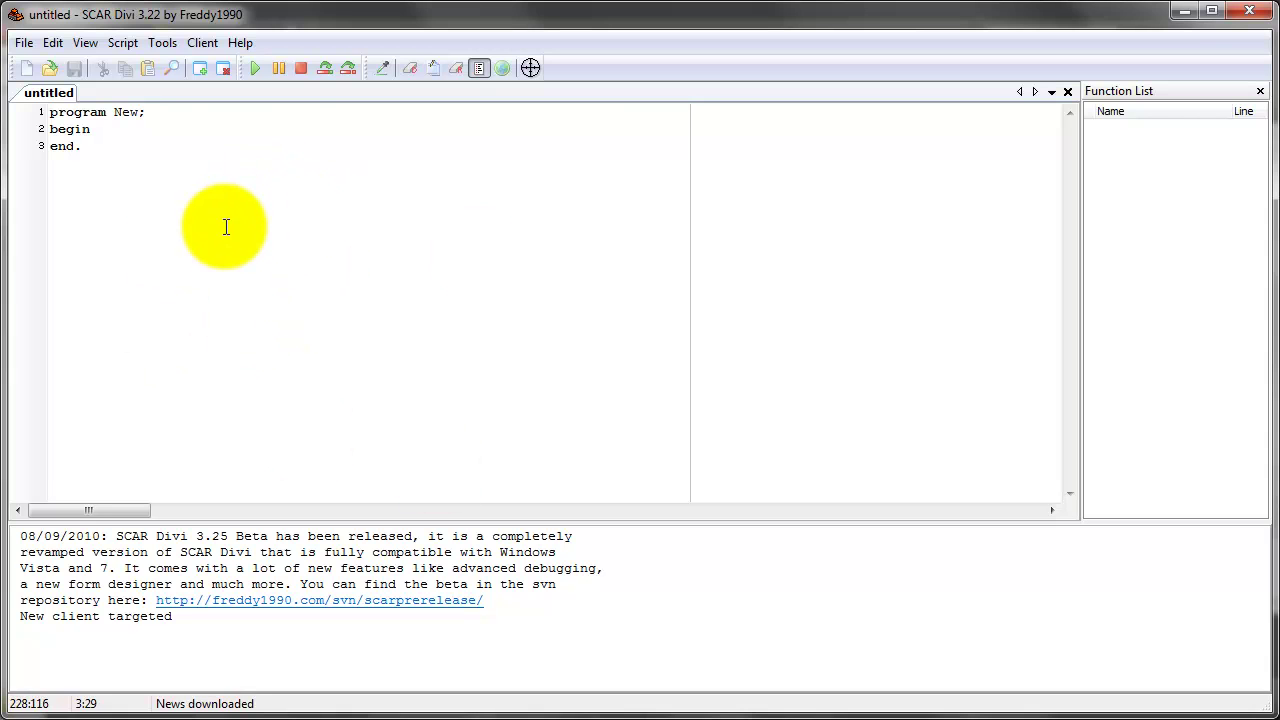
drag(172, 190, 47, 112)
click(106, 155)
drag(177, 149, 34, 114)
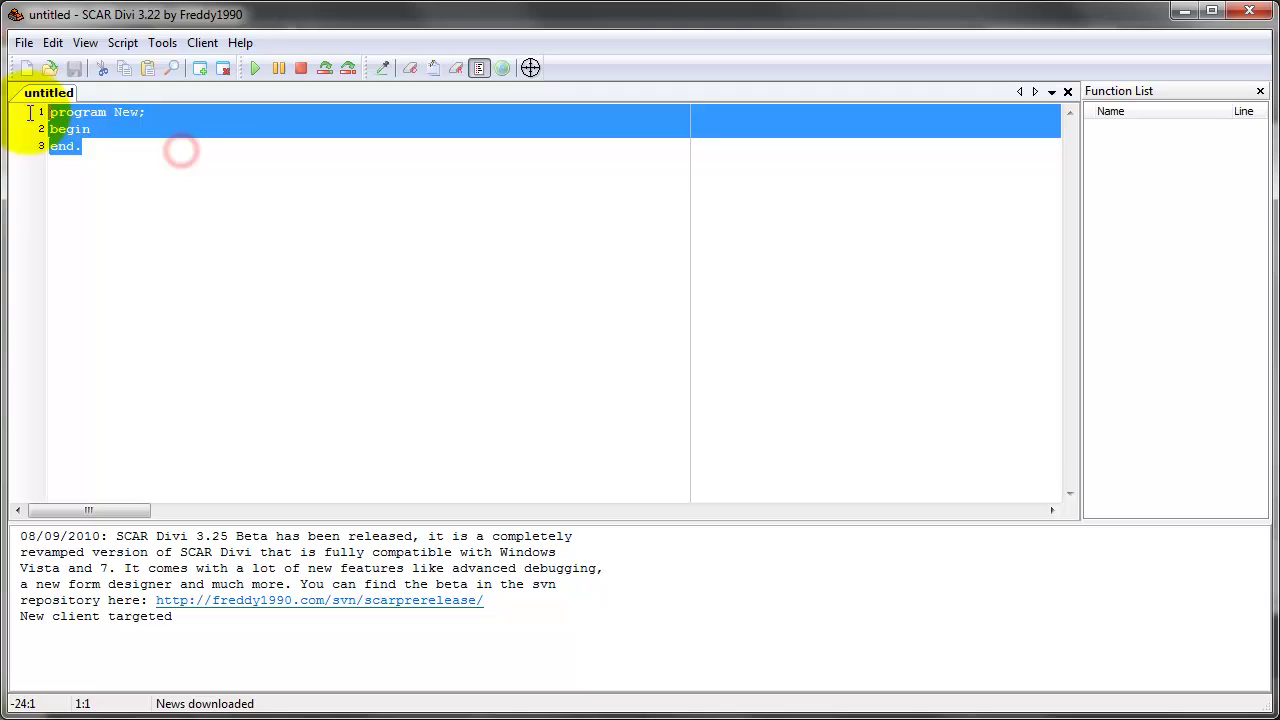
click(113, 148)
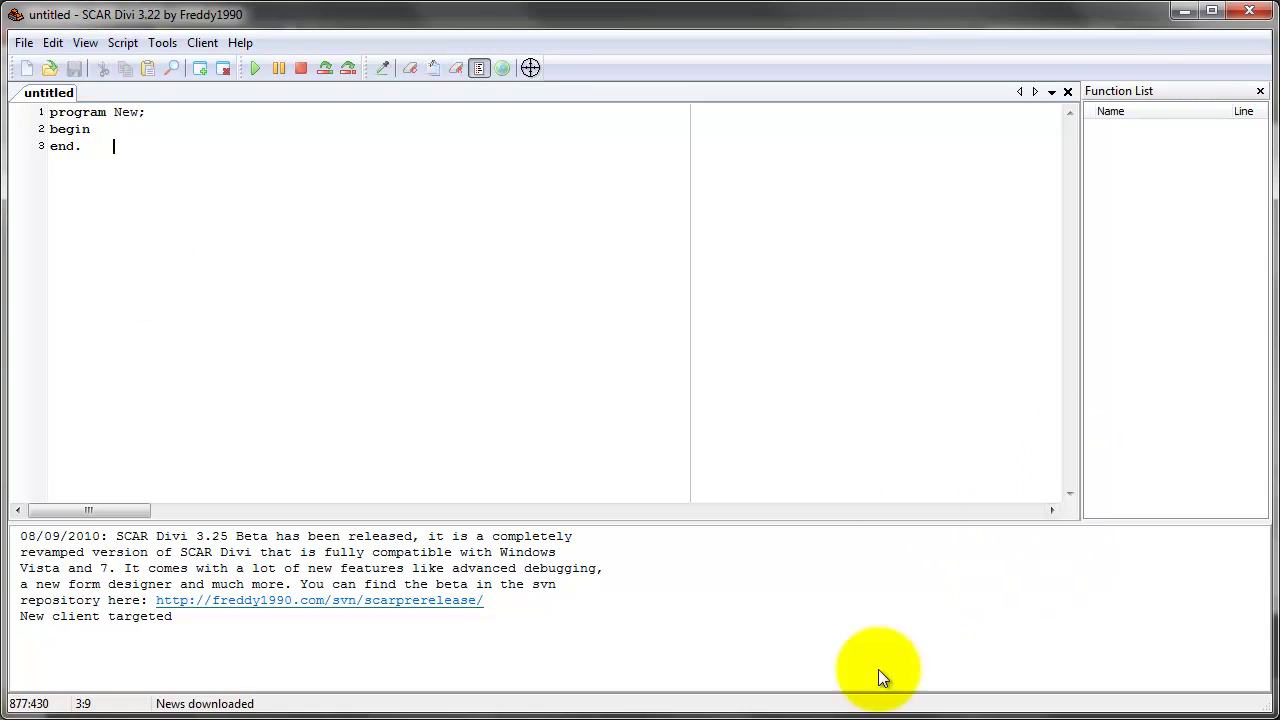
drag(126, 149, 221, 291)
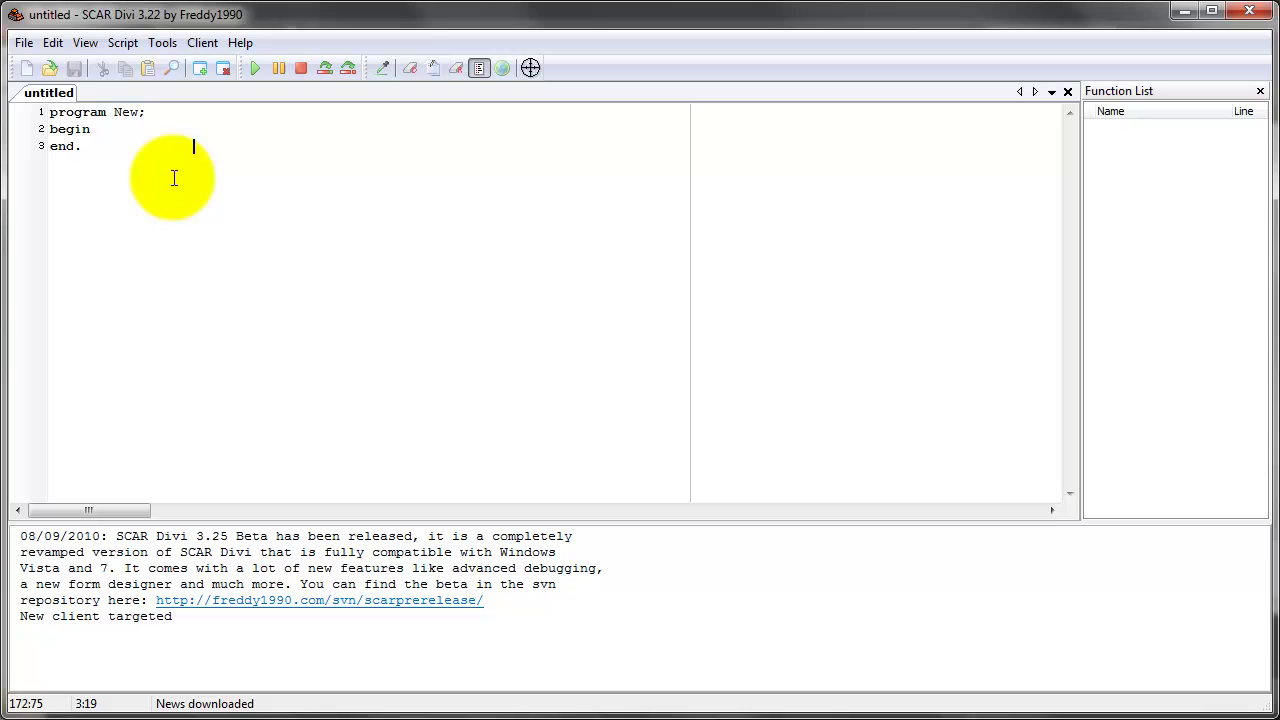
click(98, 207)
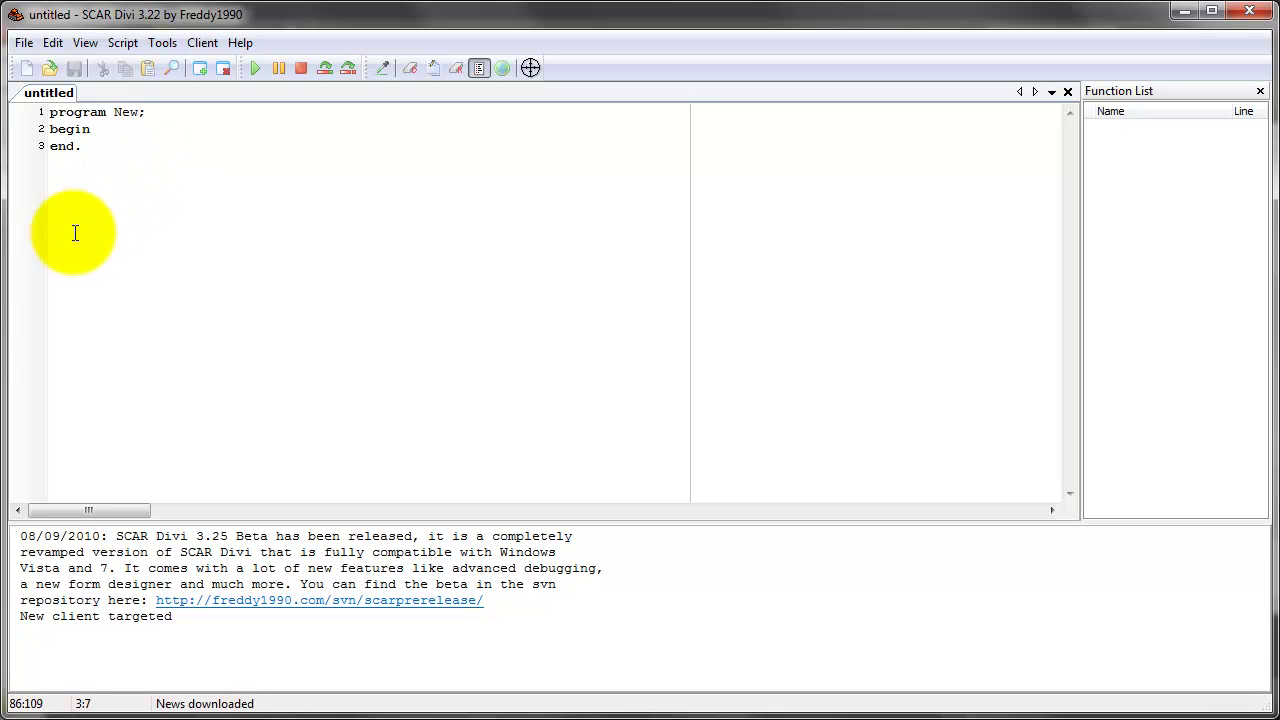
click(170, 273)
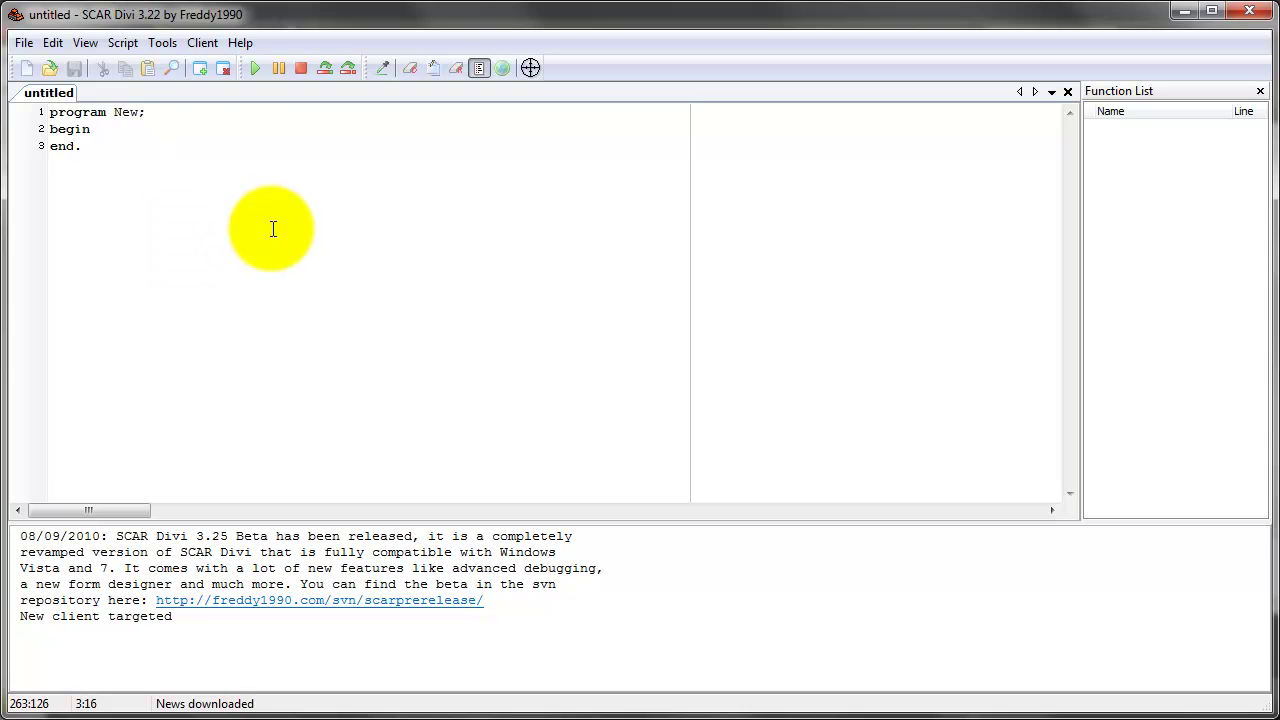
click(271, 192)
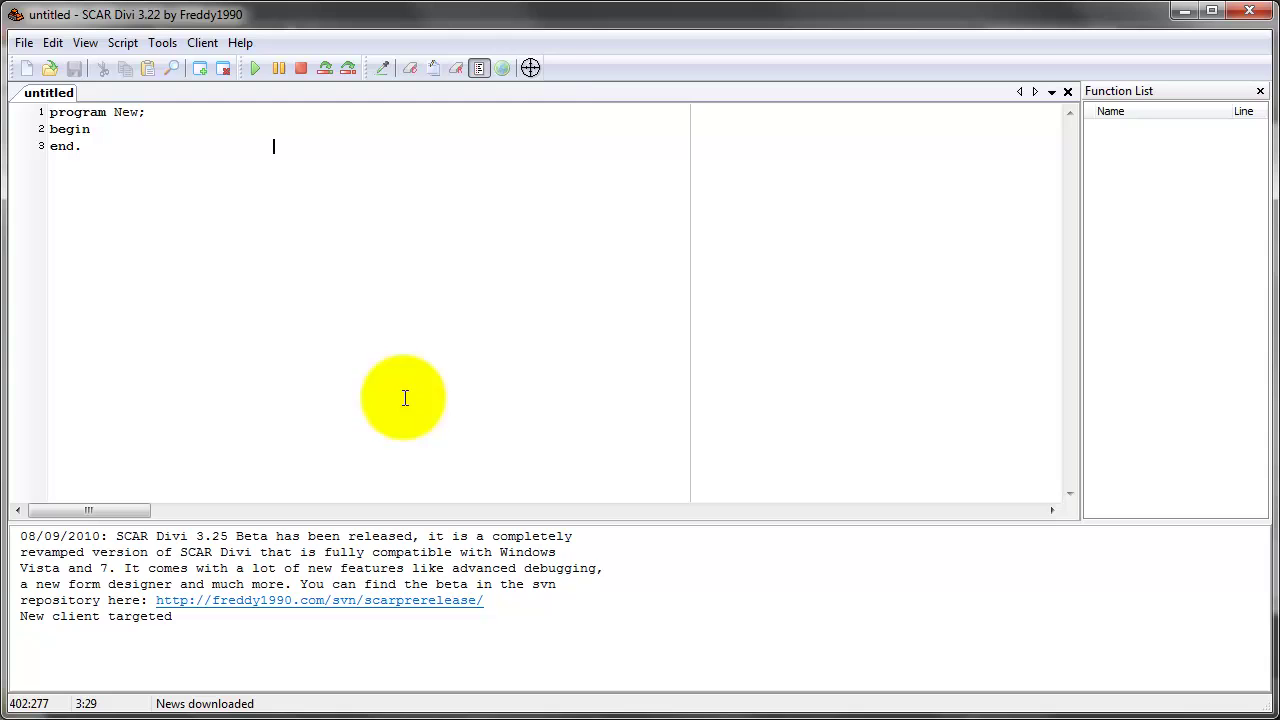
Target the script editor pane as the client window once more.
drag(518, 61, 569, 394)
click(566, 397)
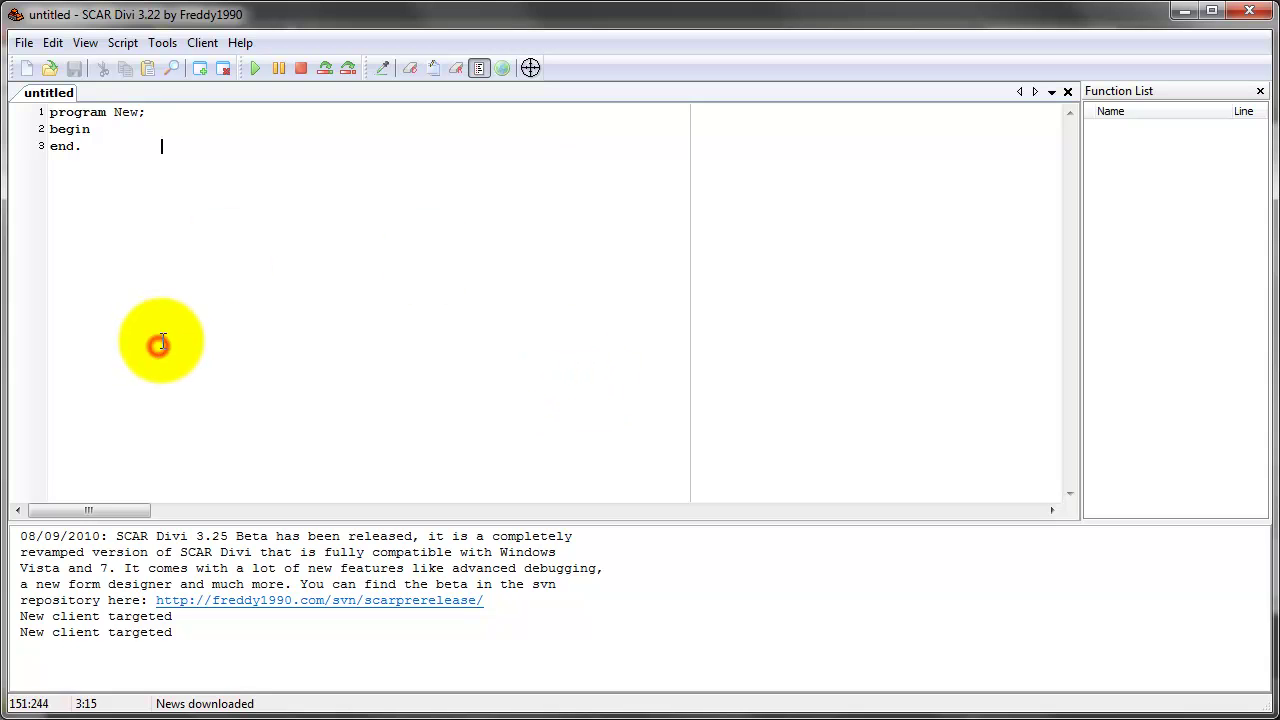
key(ctrl+a)
drag(208, 229, 241, 231)
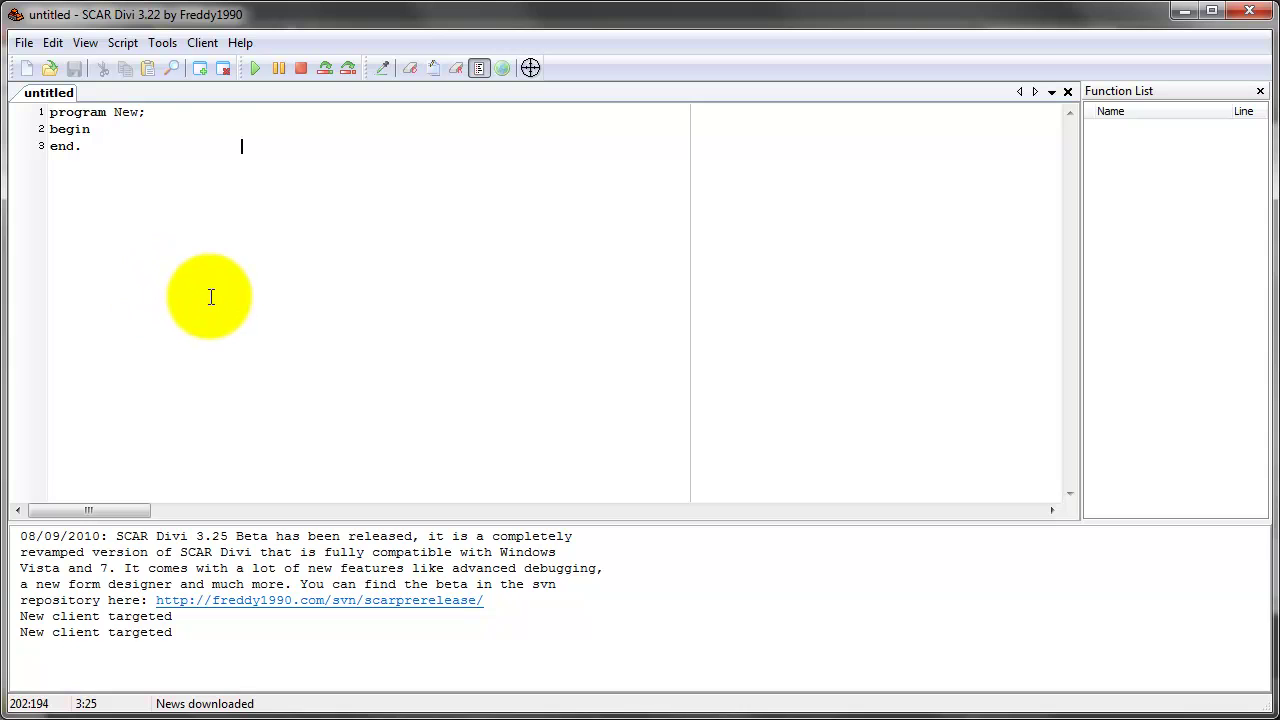
click(252, 289)
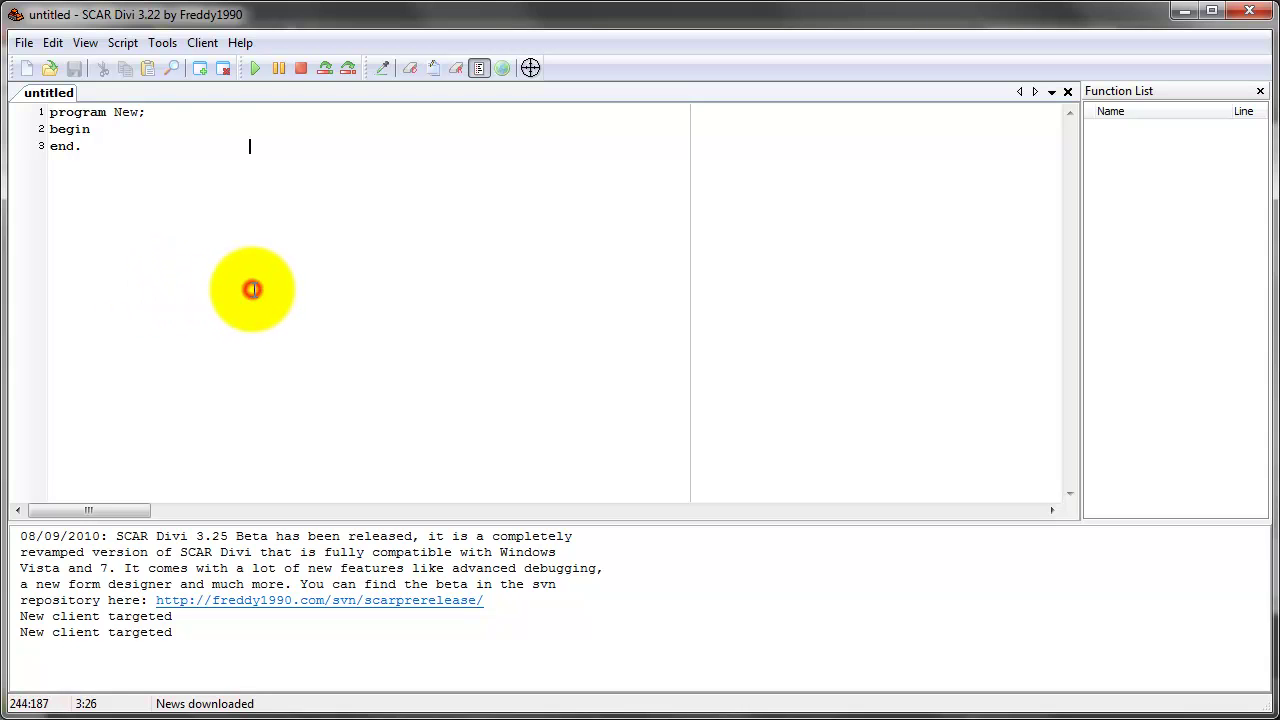
Examine the extent of the targeted script editor area and the coordinates around its origin.
drag(209, 183, 12, 96)
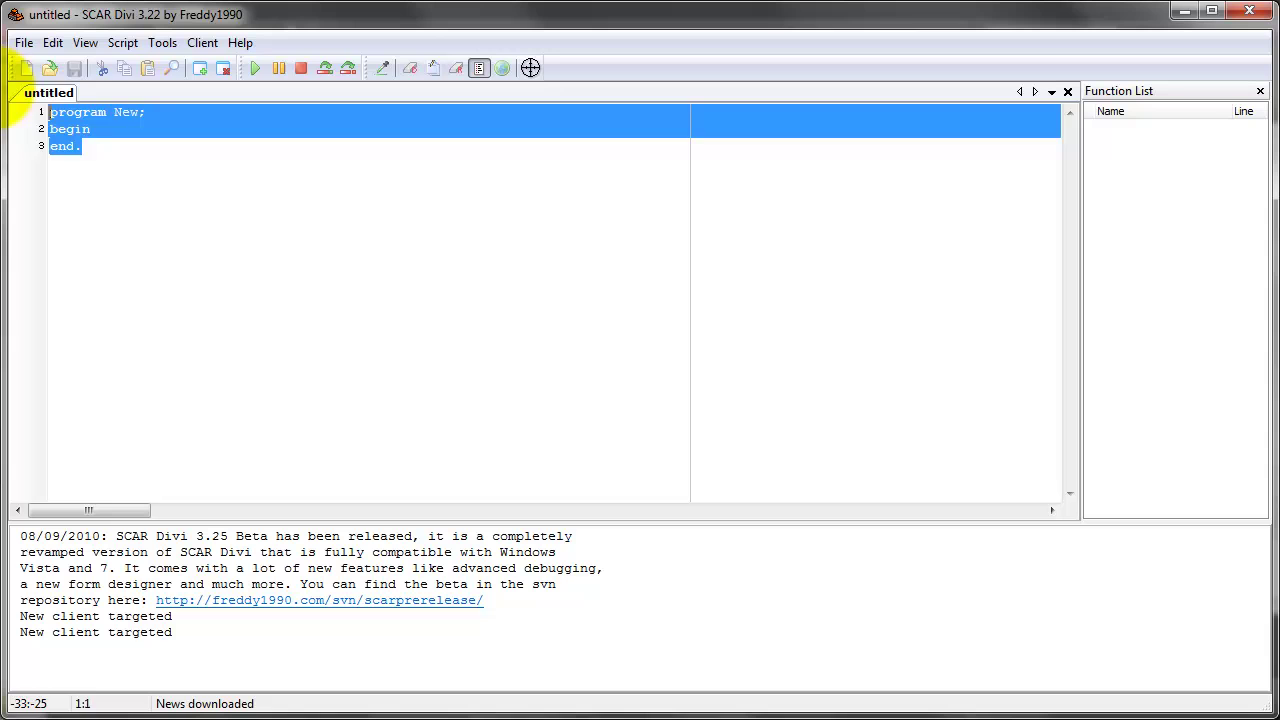
click(134, 171)
key(ctrl+a)
double_click(57, 149)
click(127, 176)
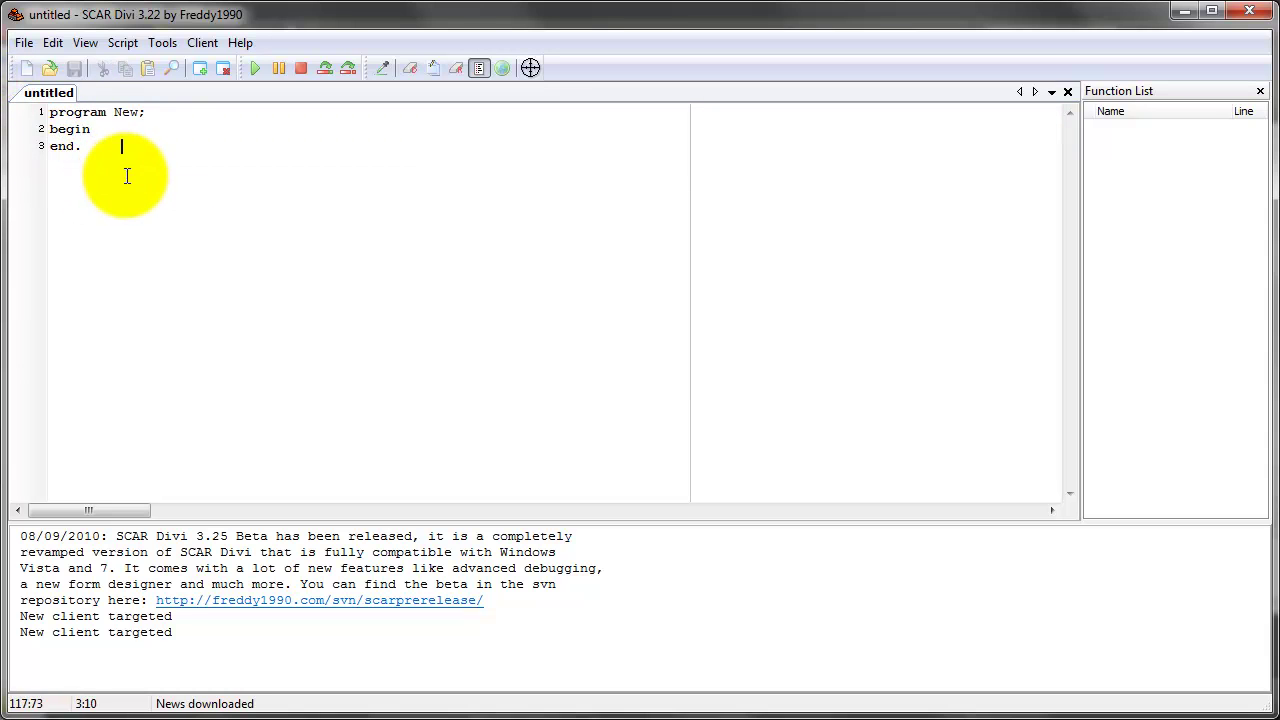
drag(243, 177, 6, 85)
click(468, 234)
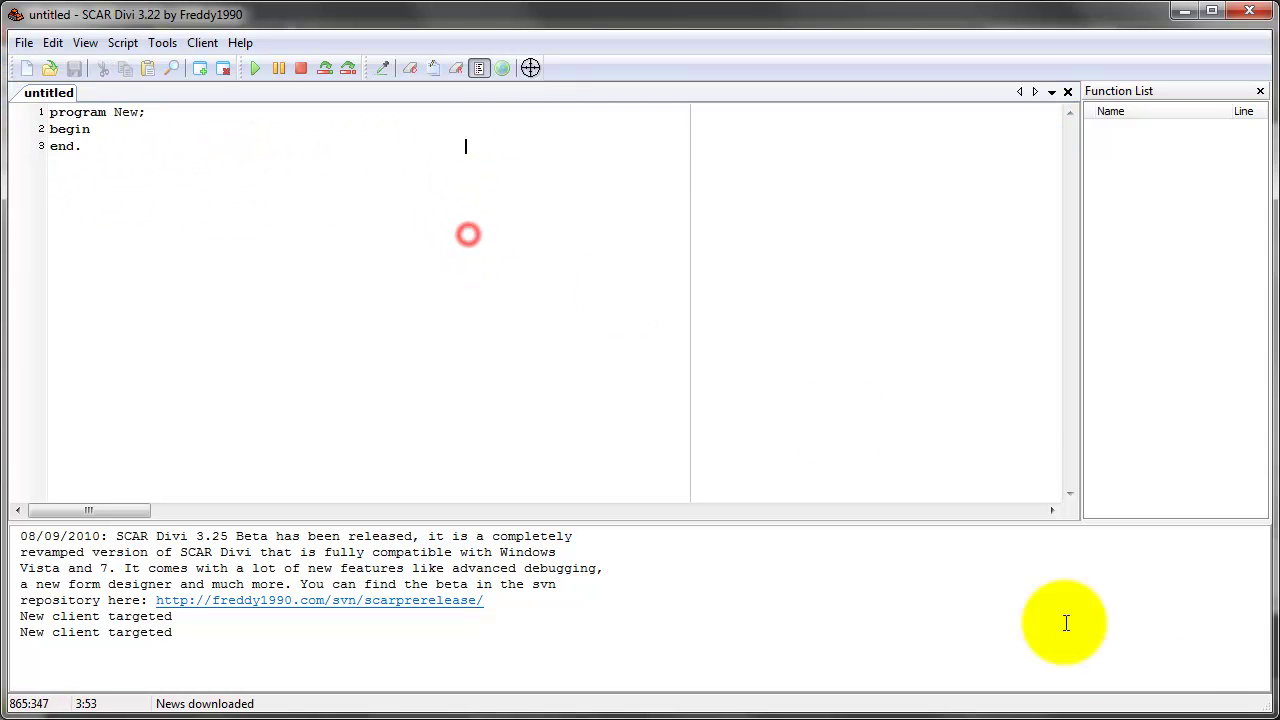
click(380, 306)
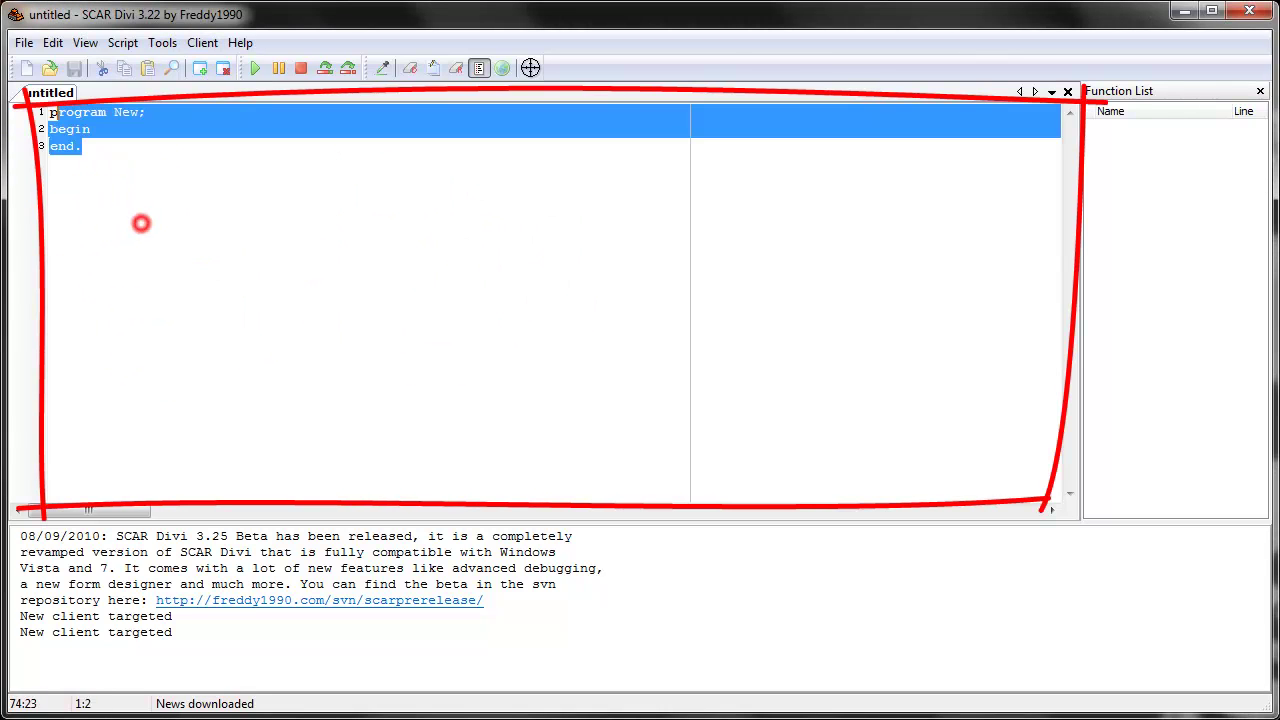
drag(141, 223, 22, 44)
click(149, 206)
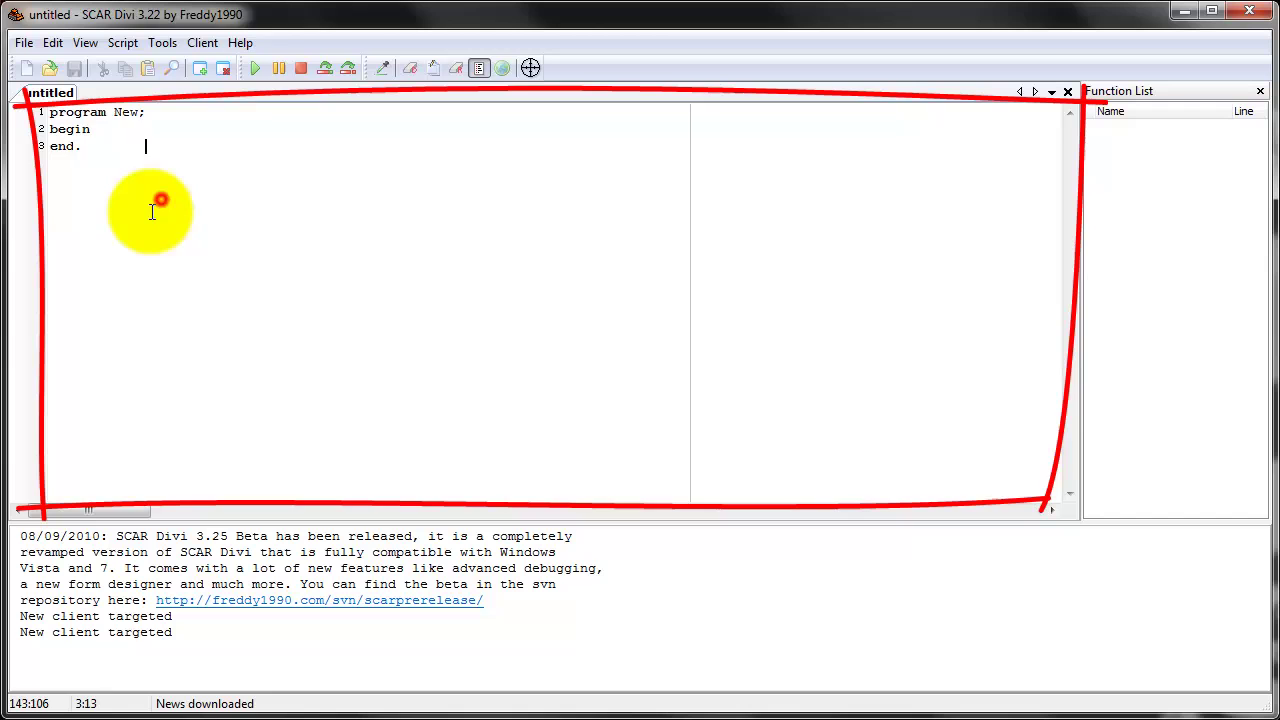
key(ctrl+a)
drag(160, 200, 107, 189)
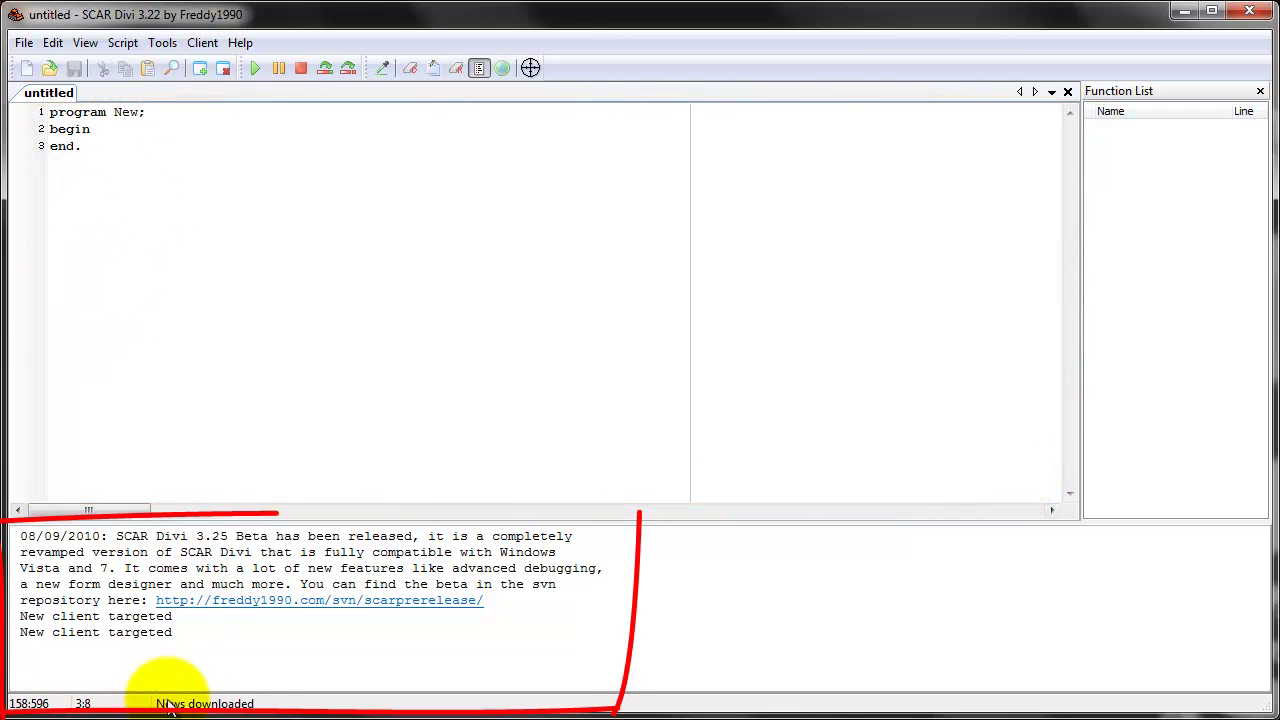
Examine the debug output area, placing the cursor on the empty line below its last message.
click(207, 664)
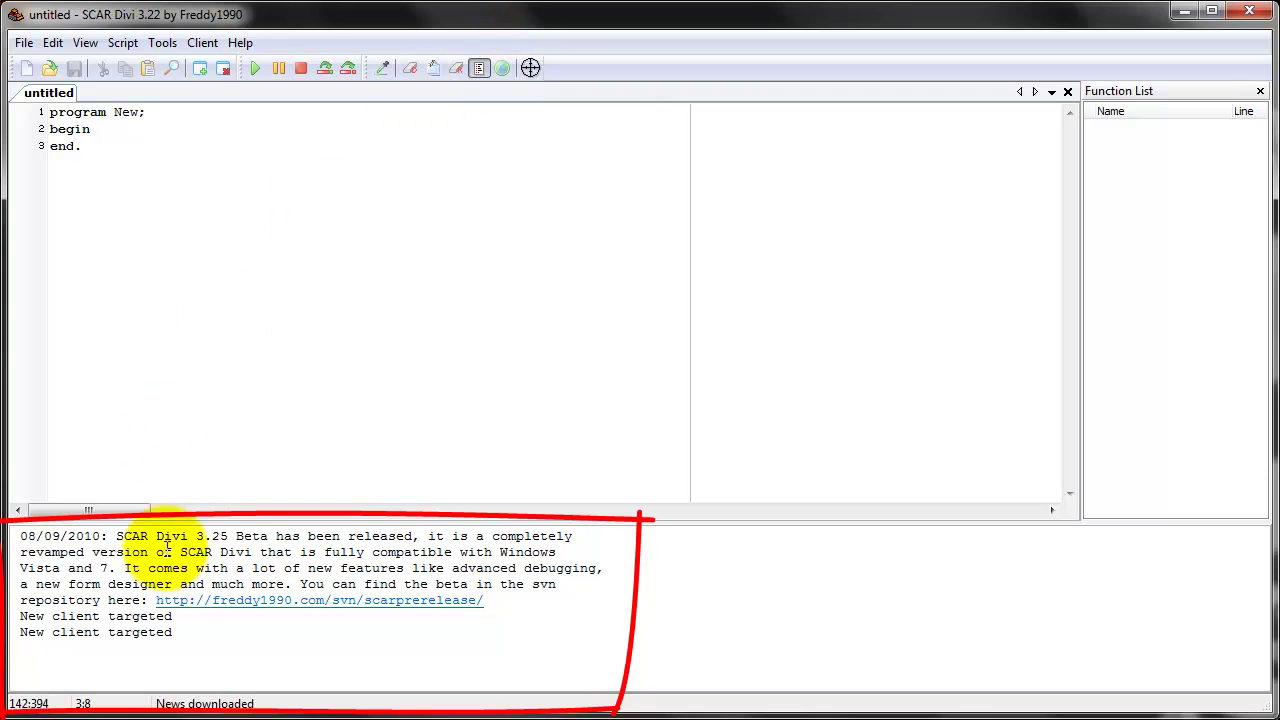
mouse_move(120, 660)
mouse_down()
mouse_move(2, 600)
mouse_move(5, 370)
mouse_move(46, 674)
mouse_up()
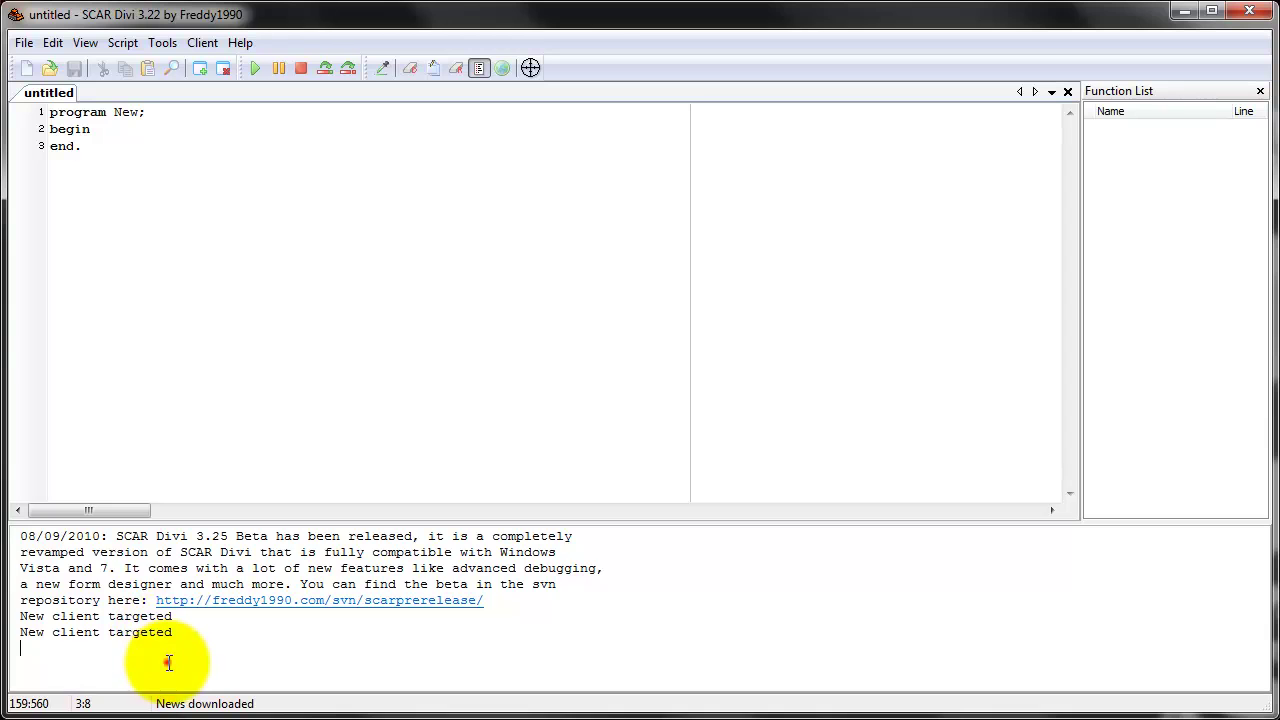
drag(166, 663, 120, 646)
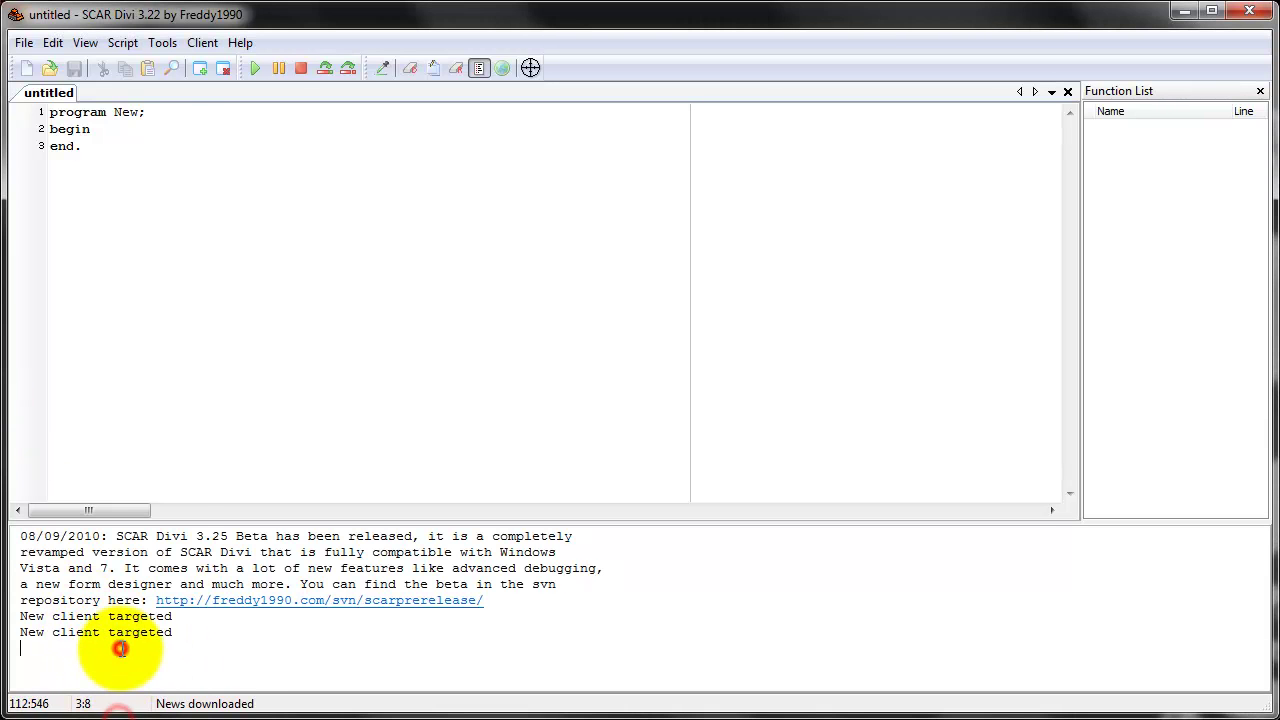